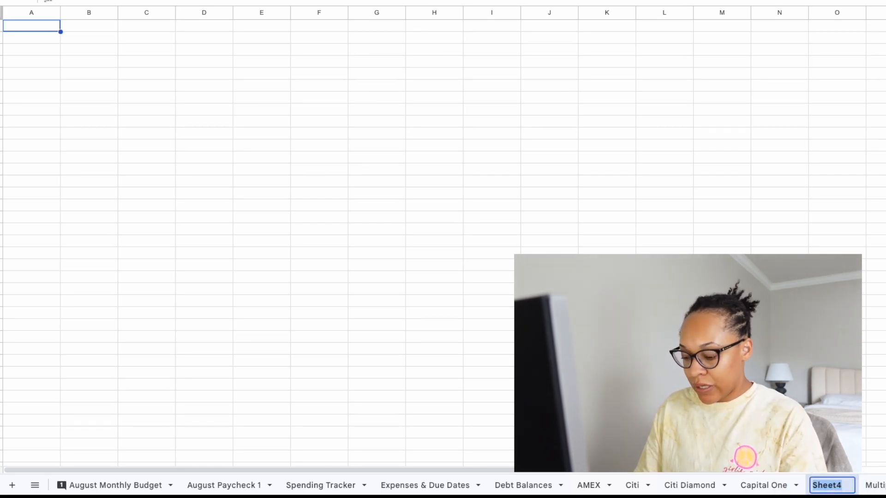
Rename the Sheet4 tab as Savings Tracker
{"action": "type", "text": "Savigns T"}
{"action": "key", "text": "BackSpace"}
{"action": "key", "text": "BackSpace"}
{"action": "key", "text": "BackSpace"}
{"action": "key", "text": "BackSpace"}
{"action": "key", "text": "BackSpace"}
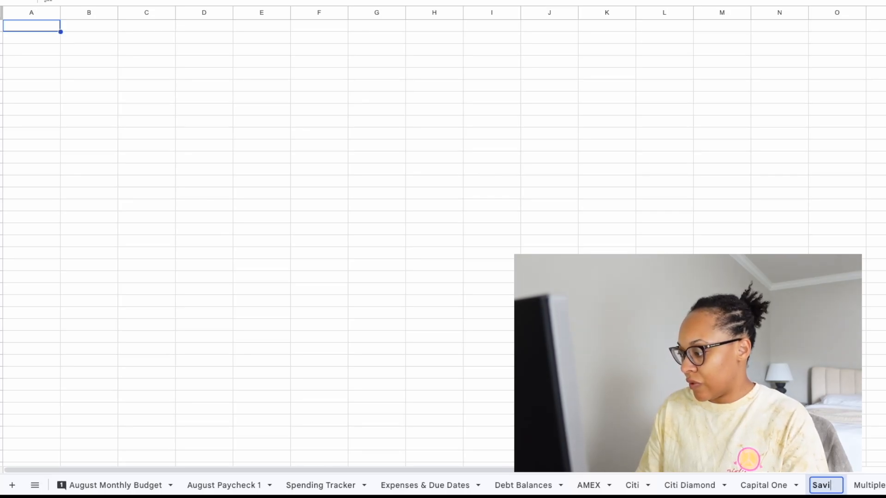
{"action": "type", "text": "ngs Tracker"}
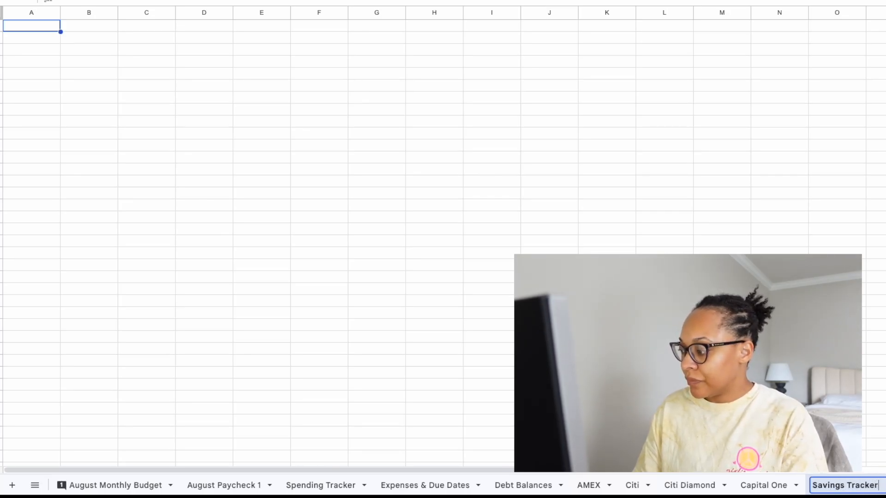
{"action": "left_click", "coordinate": [144, 181]}
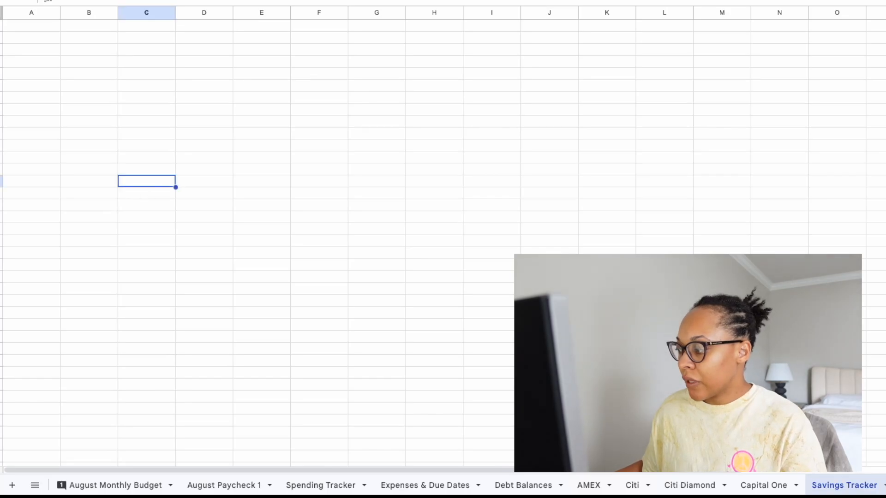
Look at the layout of the Debt Balances sheet and return to the Savings Tracker sheet
{"action": "left_click", "coordinate": [316, 61]}
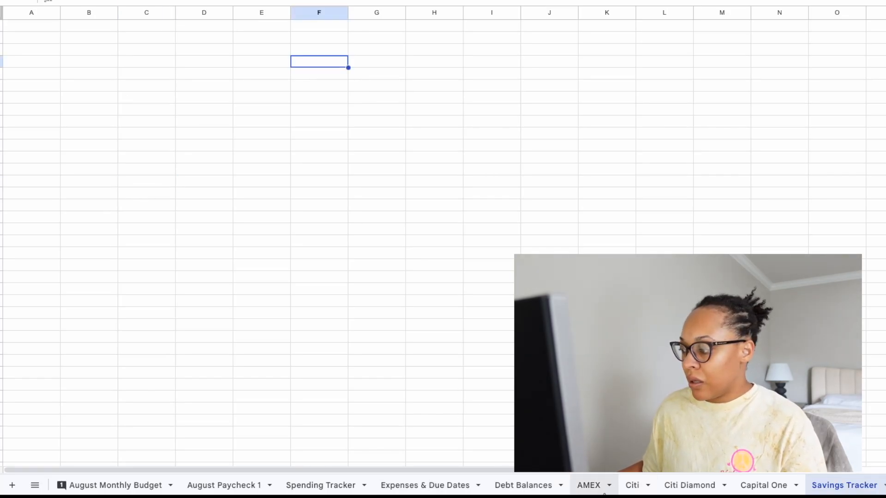
{"action": "left_click", "coordinate": [521, 485]}
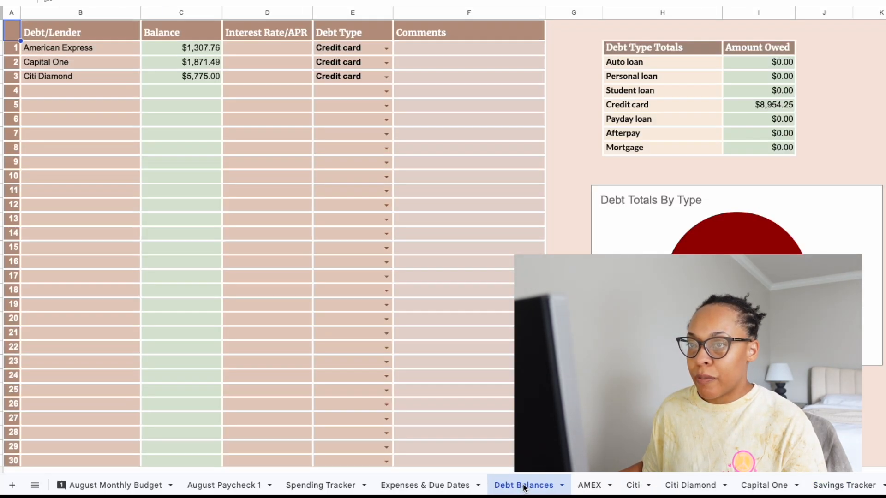
{"action": "left_click", "coordinate": [842, 486]}
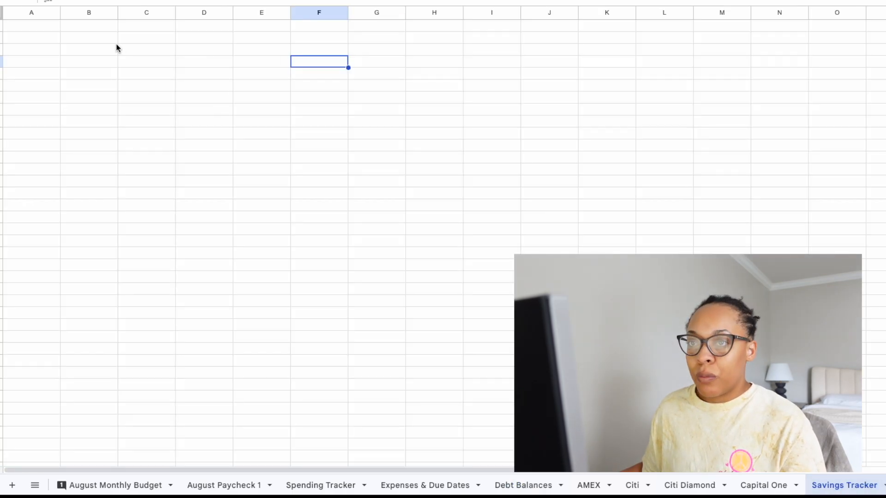
{"action": "left_click", "coordinate": [51, 26]}
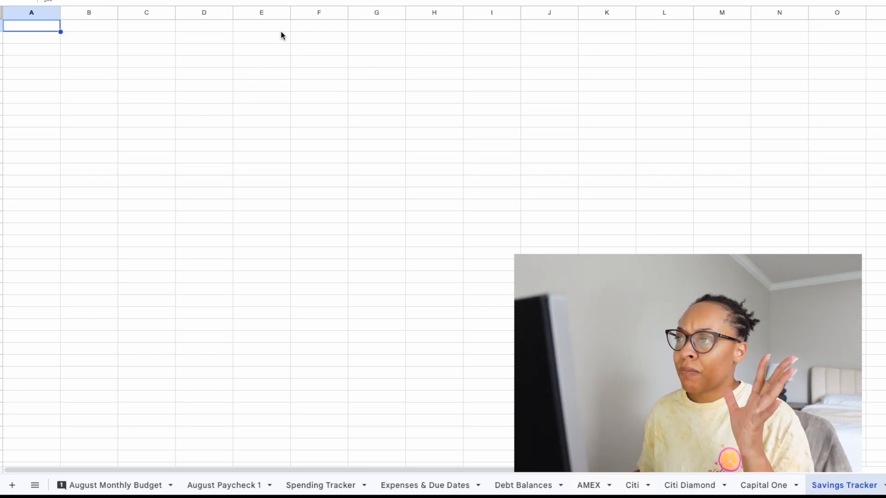
{"action": "double_click", "coordinate": [48, 27]}
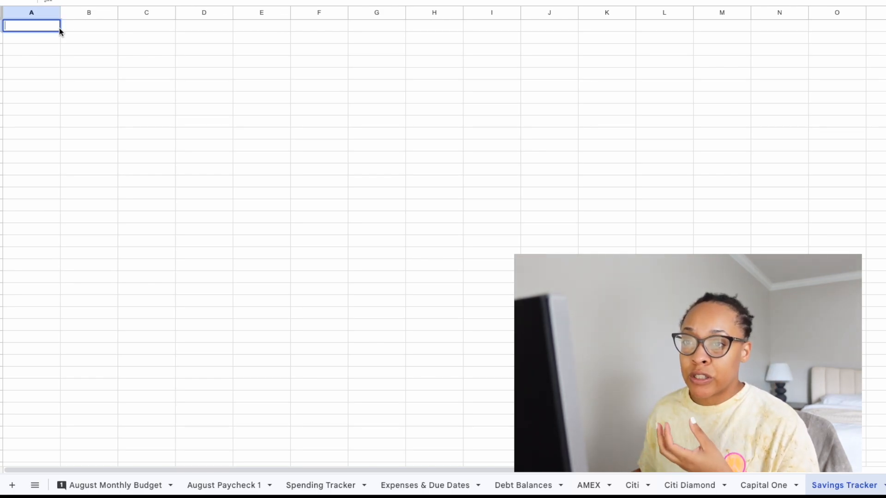
{"action": "left_click", "coordinate": [91, 29]}
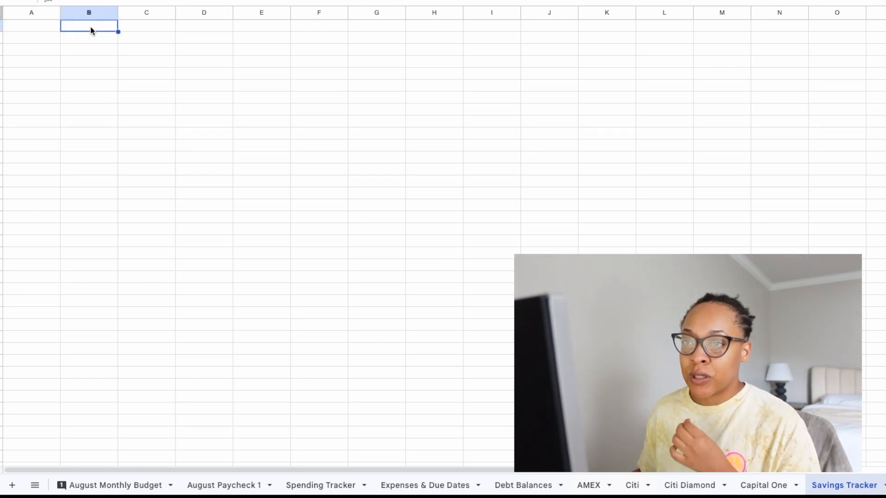
Enter the column headers "Amount Saved", "Date" and "Comments" in cells A1, B1 and C1
{"action": "left_click", "coordinate": [45, 28]}
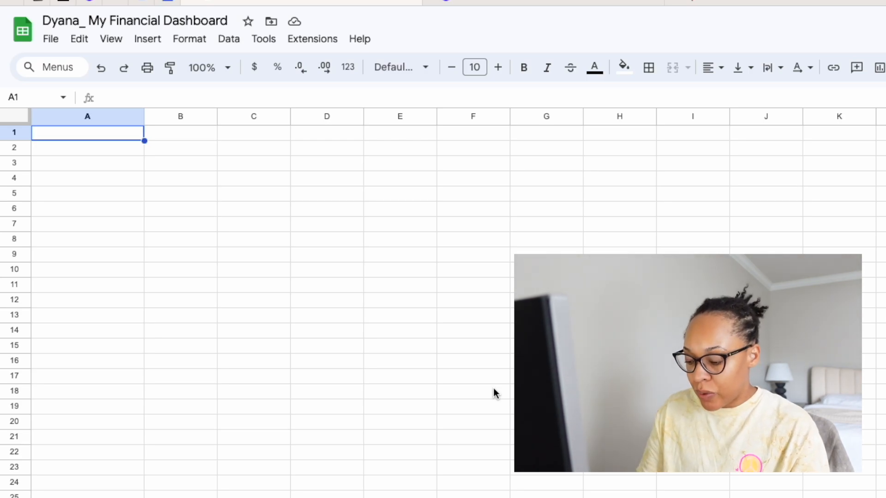
{"action": "type", "text": "Amount"}
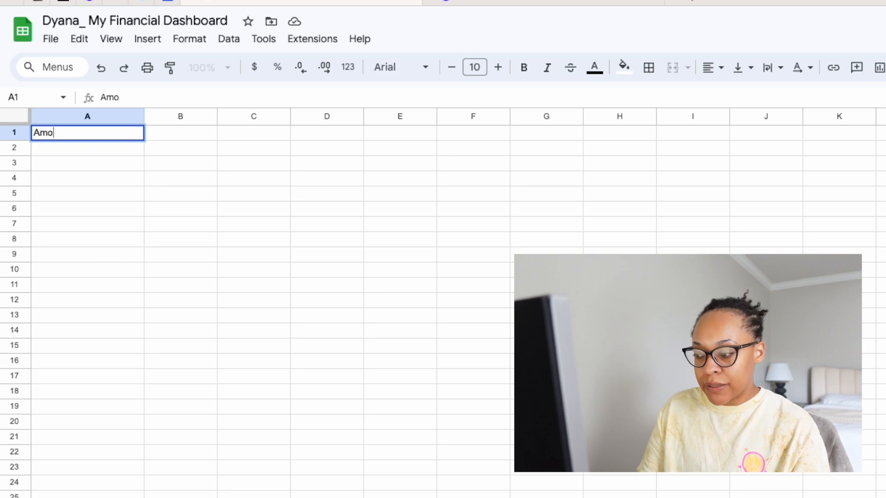
{"action": "key", "text": "BackSpace"}
{"action": "key", "text": "BackSpace"}
{"action": "key", "text": "BackSpace"}
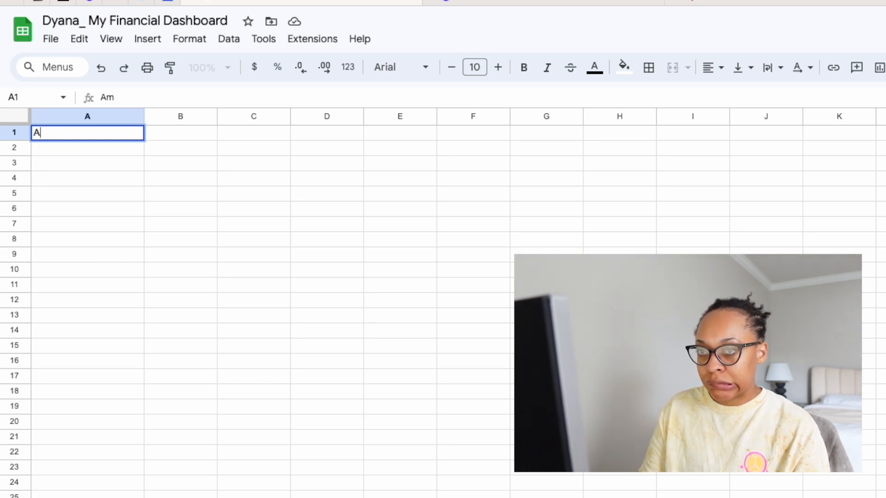
{"action": "type", "text": "Amount Saved"}
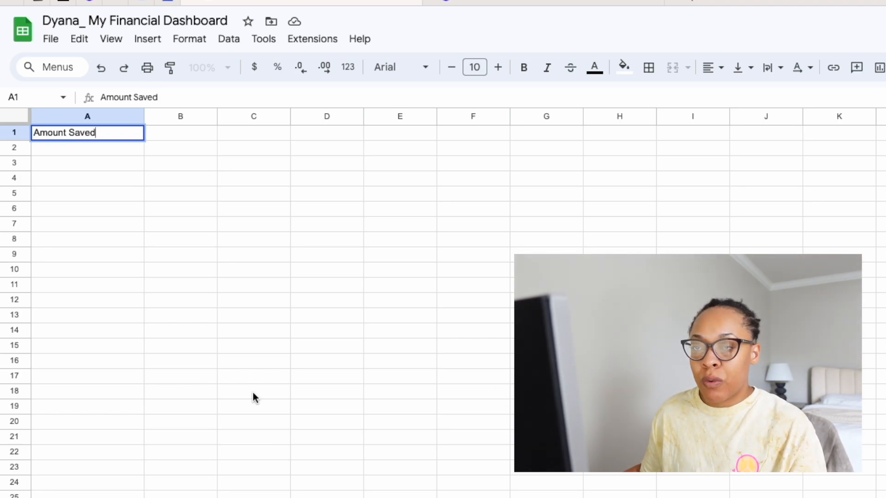
{"action": "key", "text": "Tab"}
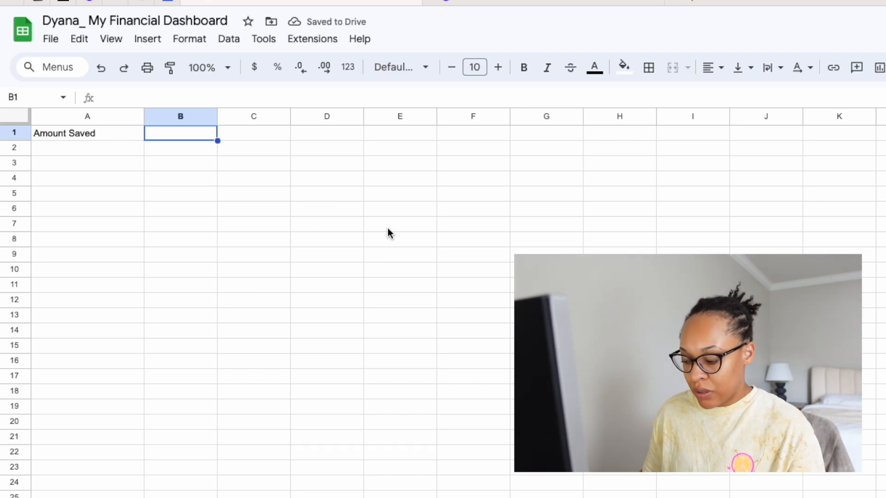
{"action": "type", "text": "Date"}
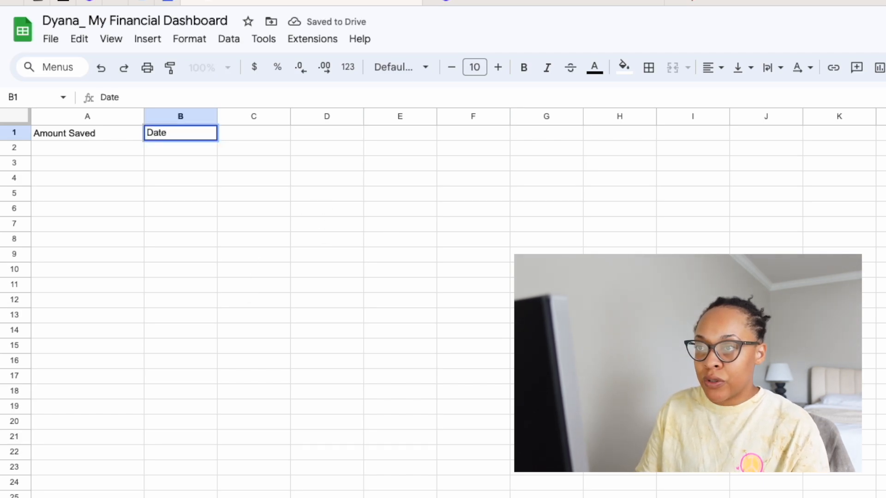
{"action": "key", "text": "Tab"}
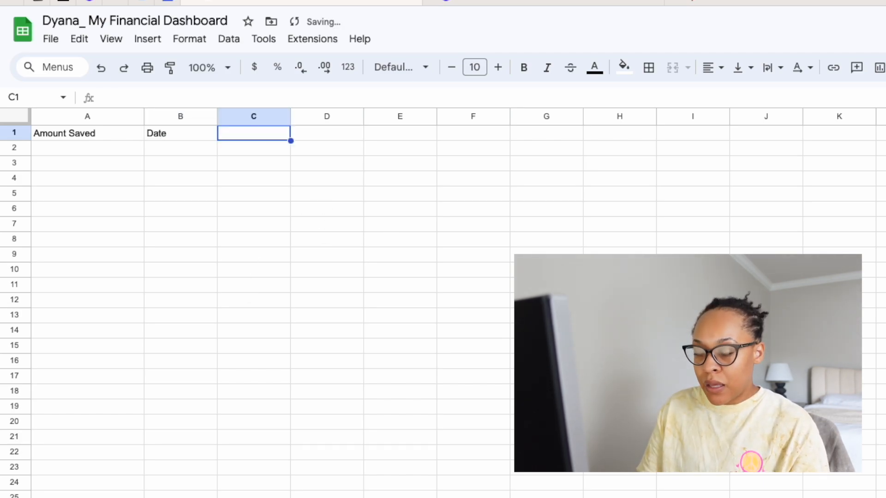
{"action": "type", "text": "Comments"}
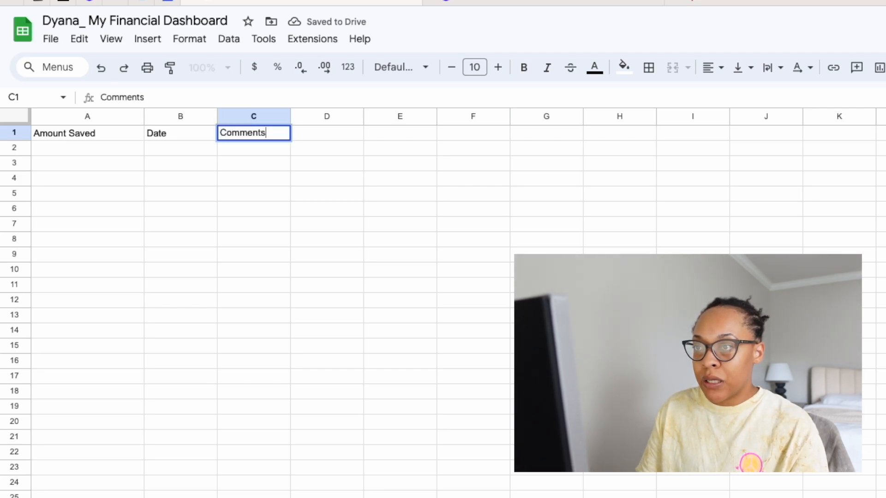
{"action": "key", "text": "Tab"}
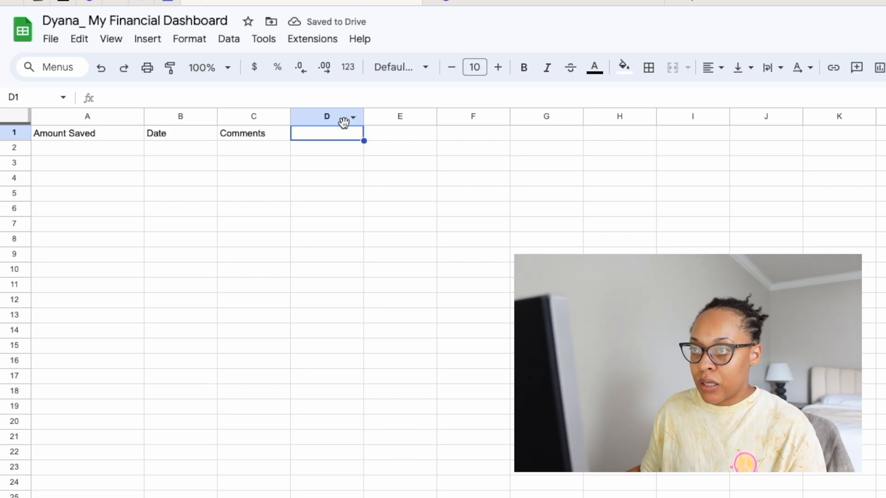
{"action": "double_click", "coordinate": [341, 134]}
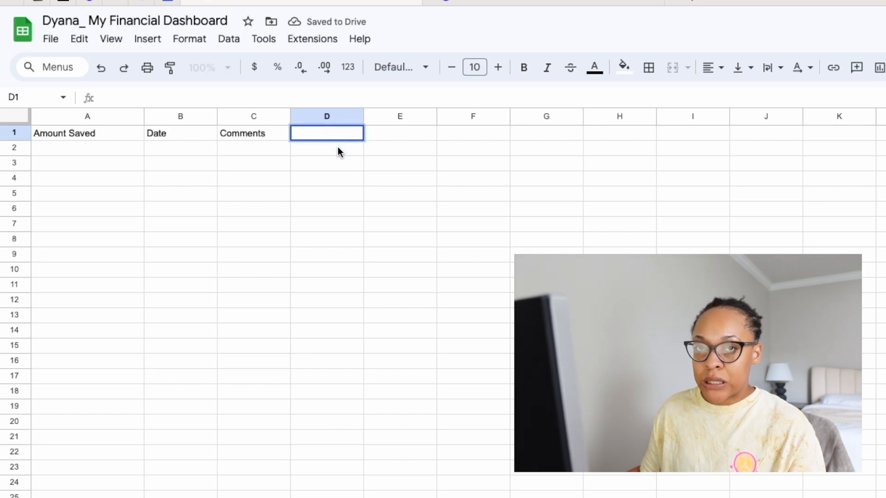
{"action": "left_click_drag", "start_coordinate": [334, 151], "coordinate": [331, 367]}
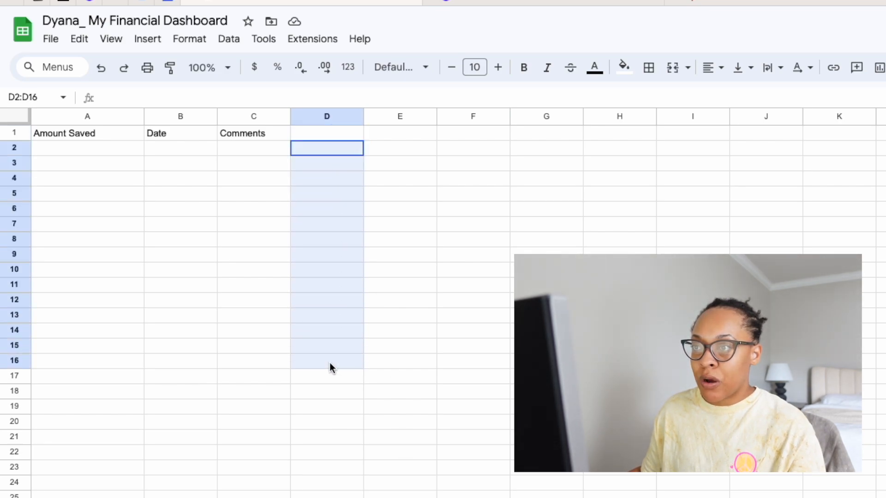
{"action": "left_click", "coordinate": [108, 146]}
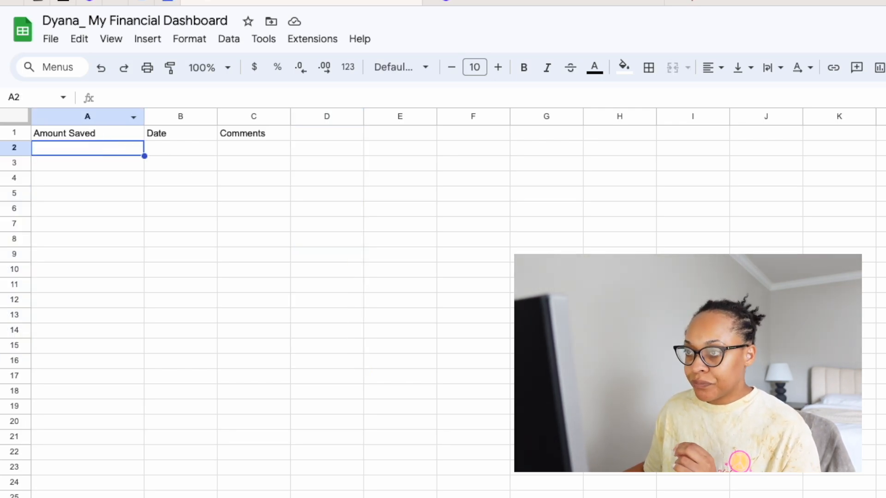
{"action": "left_click", "coordinate": [492, 133]}
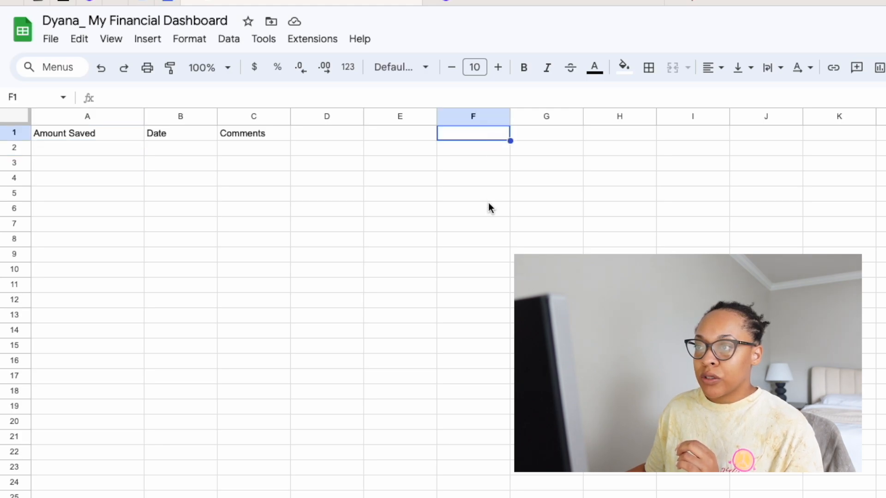
{"action": "left_click", "coordinate": [478, 164]}
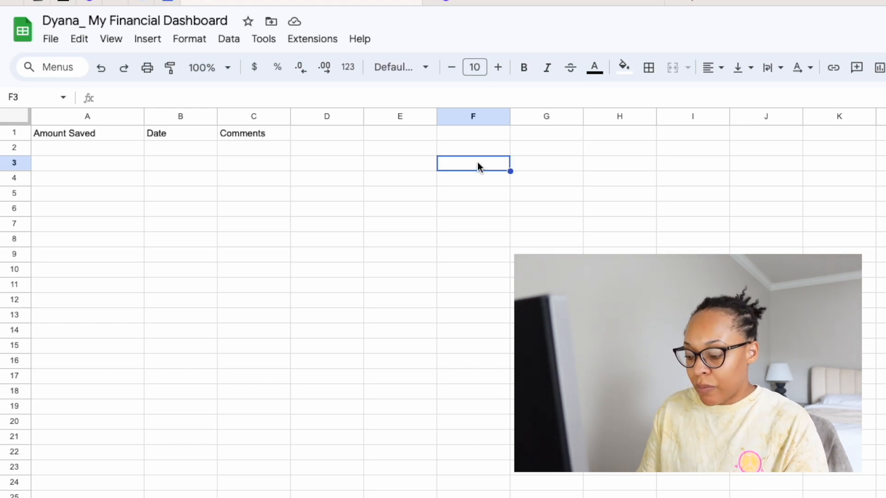
{"action": "type", "text": "To"}
{"action": "key", "text": "BackSpace"}
{"action": "key", "text": "BackSpace"}
{"action": "key", "text": "Escape"}
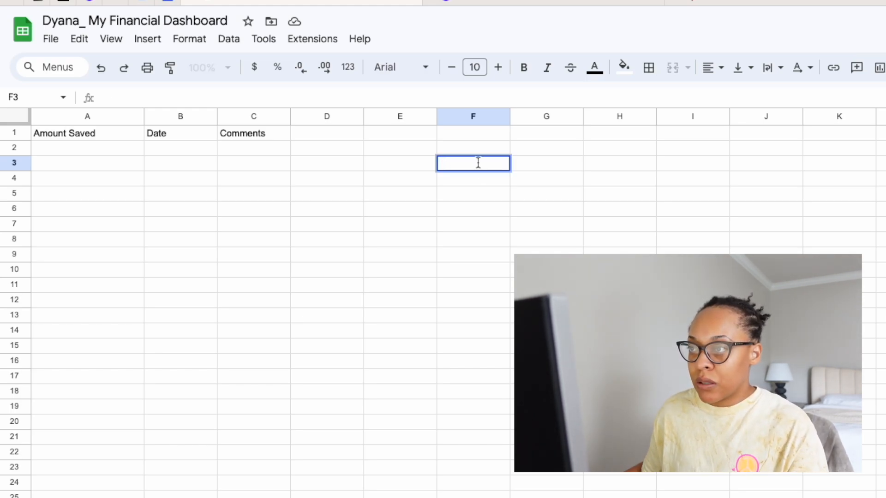
{"action": "left_click", "coordinate": [475, 148]}
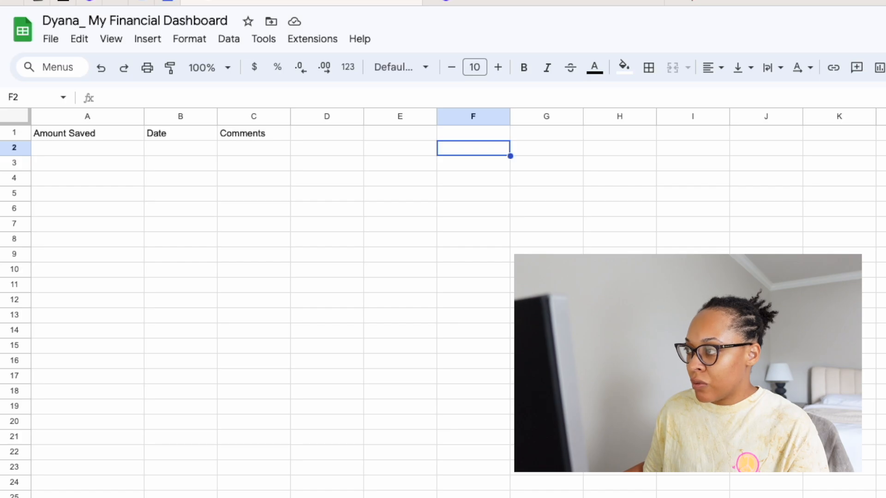
Copy the formatting of header cell B1 on the Capital One sheet onto headers A1:C1 of the Savings Tracker sheet
{"action": "key", "text": "alt+Up"}
{"action": "left_click", "coordinate": [685, 142]}
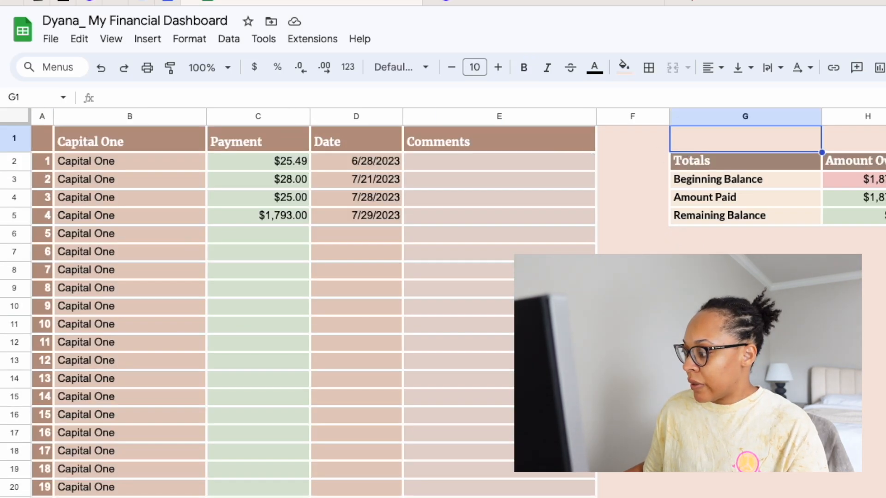
{"action": "left_click", "coordinate": [171, 140]}
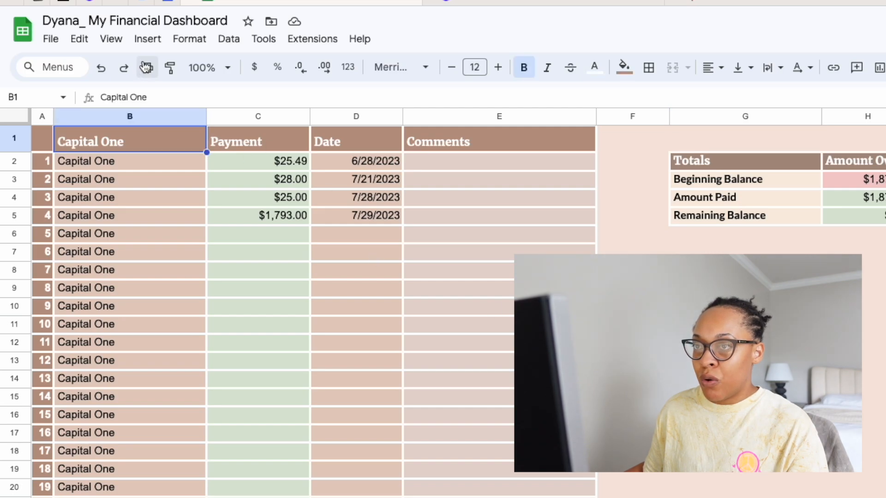
{"action": "left_click", "coordinate": [170, 68]}
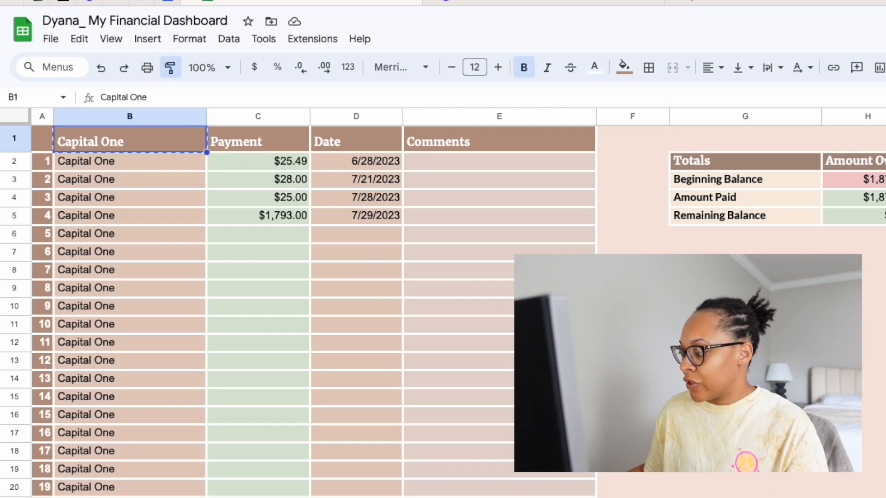
{"action": "key", "text": "alt+Down"}
{"action": "left_click_drag", "start_coordinate": [108, 135], "coordinate": [248, 134]}
{"action": "left_click", "coordinate": [109, 154]}
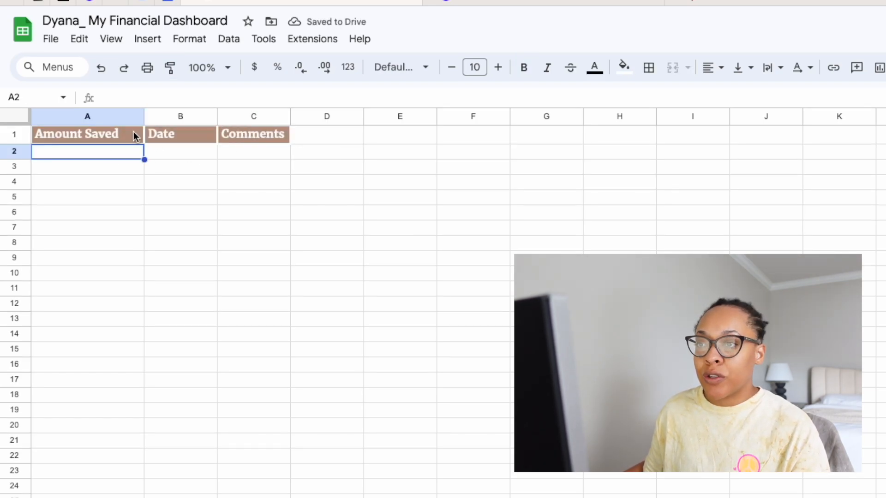
Enter the heading "Totals" in cell E2 of the Savings Tracker sheet
{"action": "left_click", "coordinate": [398, 156]}
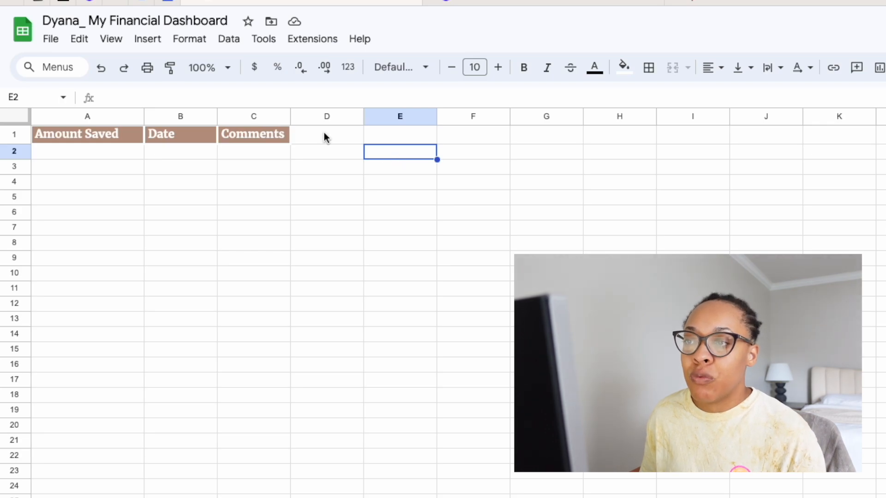
{"action": "type", "text": "Tot"}
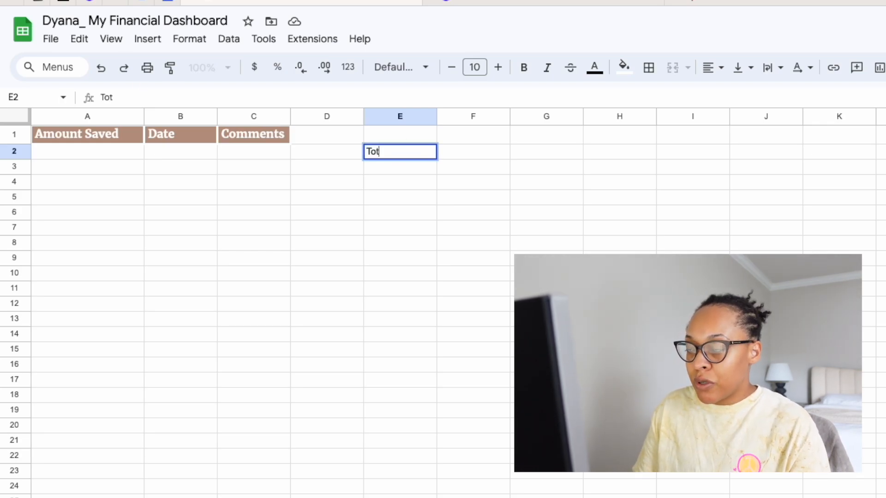
{"action": "type", "text": "als"}
{"action": "key", "text": "Tab"}
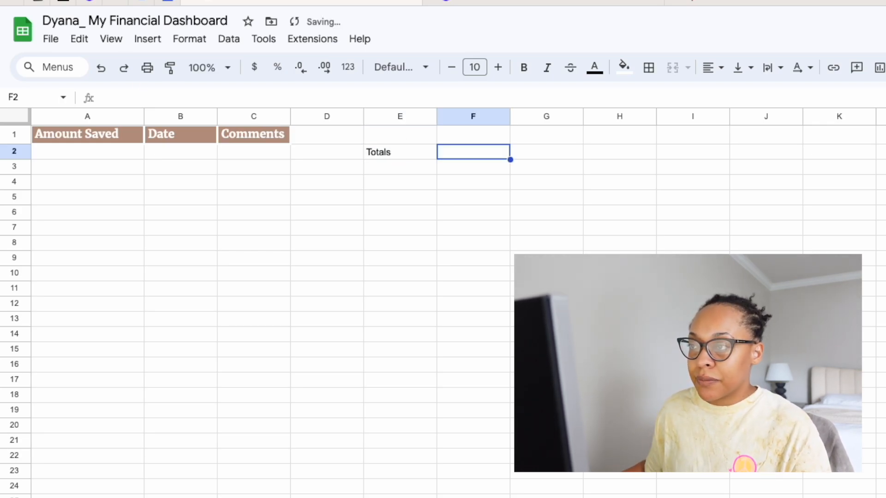
{"action": "key", "text": "Return"}
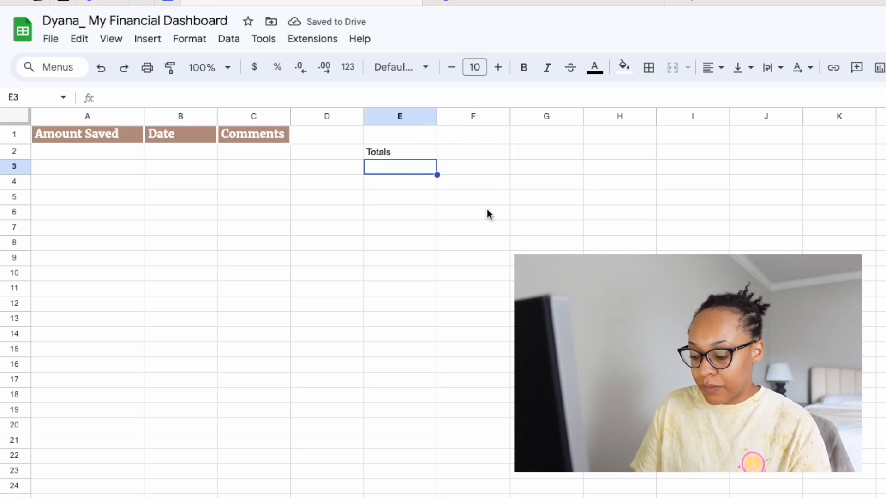
{"action": "type", "text": "Total C"}
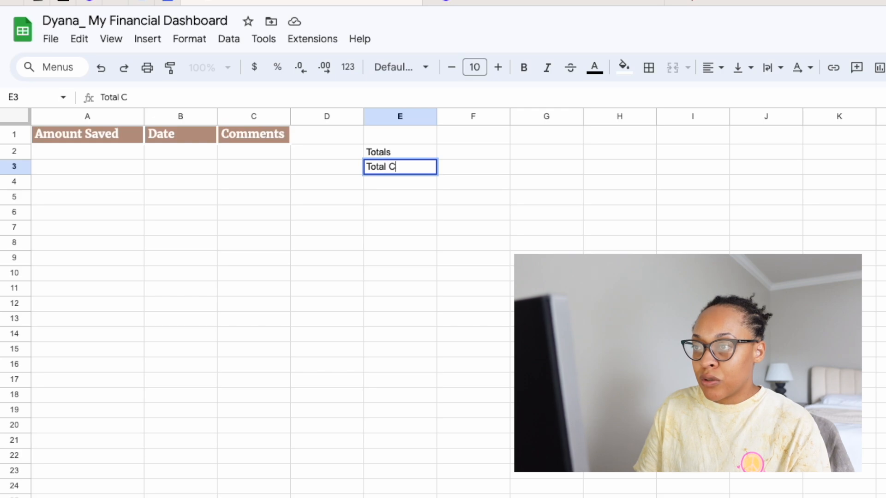
{"action": "type", "text": "ontribu"}
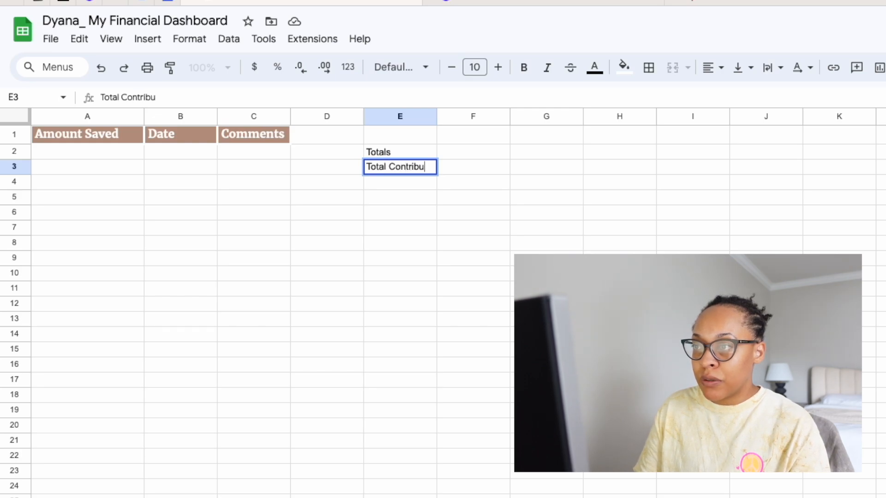
{"action": "type", "text": "tion"}
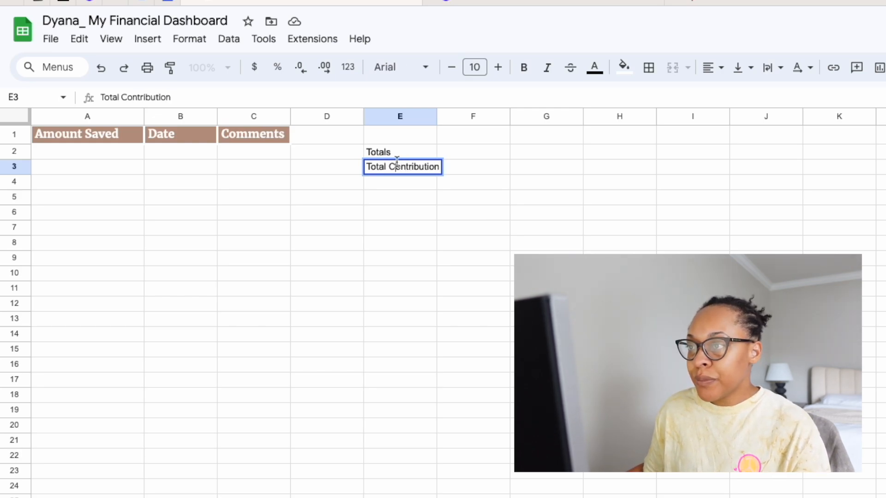
Enter the labels "Target Amount", "Amount Saved" and "Remaining:" in cells E3, E4 and E5 under the Totals heading
{"action": "triple_click", "coordinate": [397, 164]}
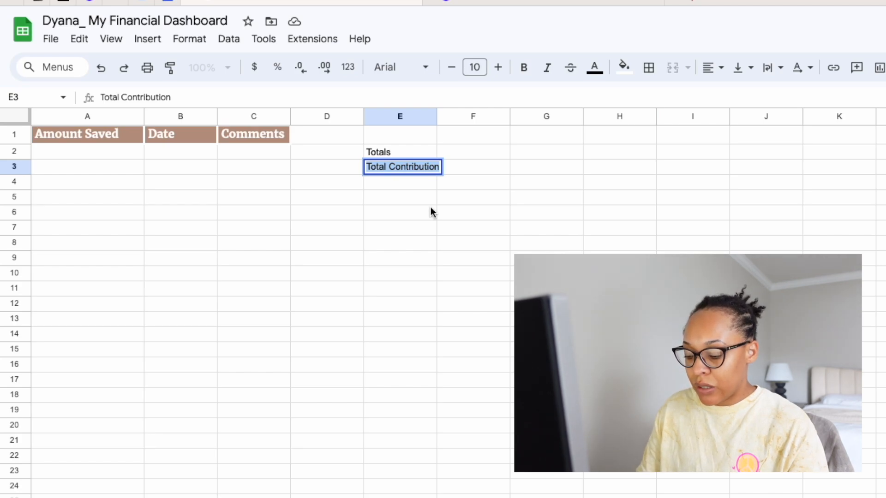
{"action": "type", "text": "Target Amount"}
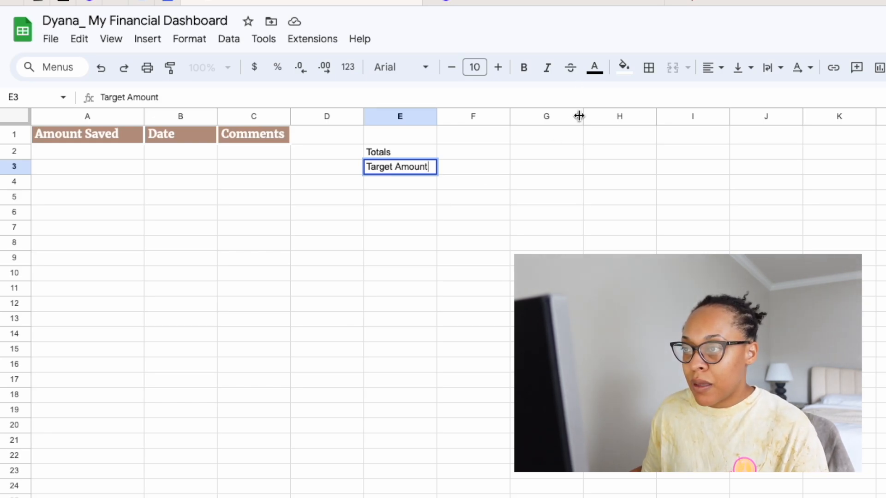
{"action": "left_click", "coordinate": [412, 182]}
{"action": "type", "text": "A"}
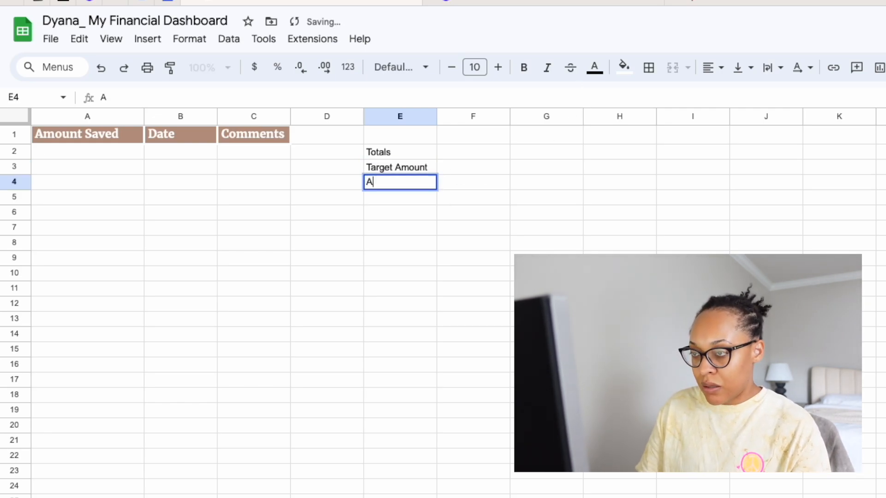
{"action": "type", "text": "mount saved"}
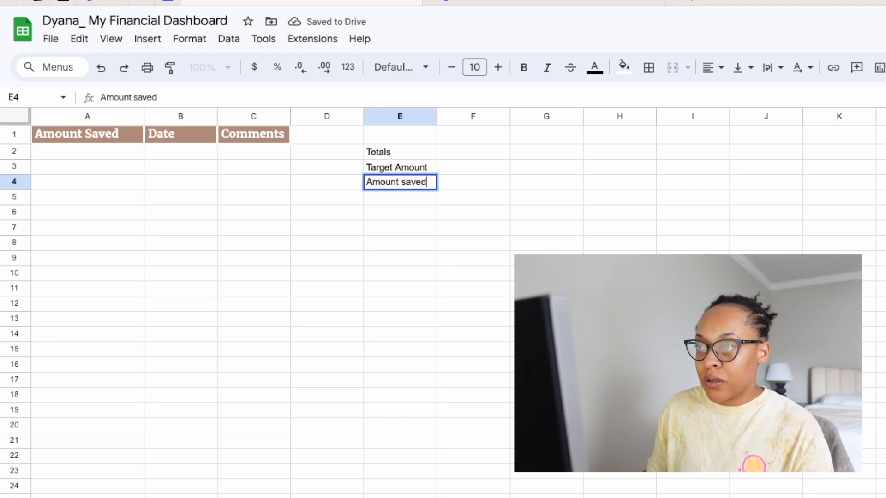
{"action": "left_click", "coordinate": [402, 184]}
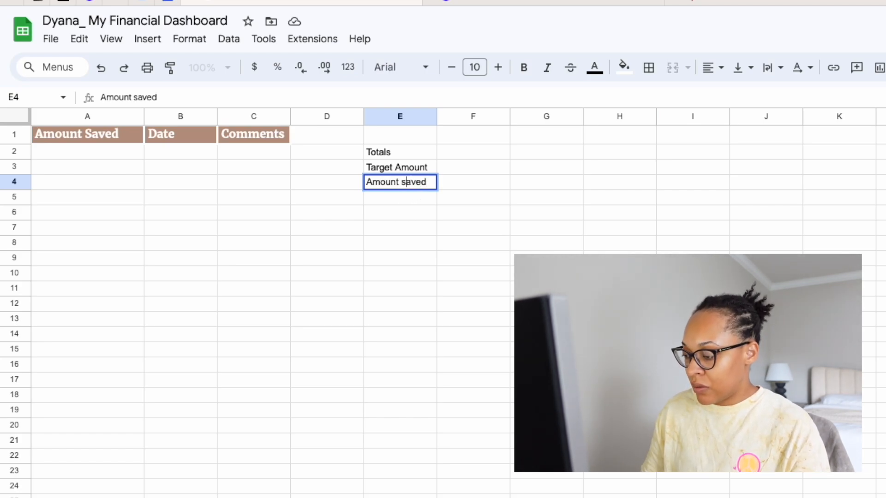
{"action": "key", "text": "Delete"}
{"action": "type", "text": "S"}
{"action": "key", "text": "Return"}
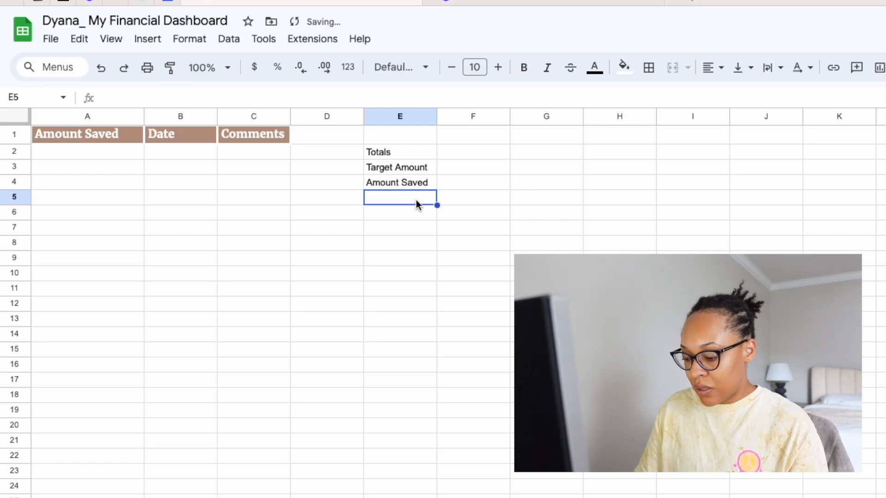
{"action": "type", "text": "Remain"}
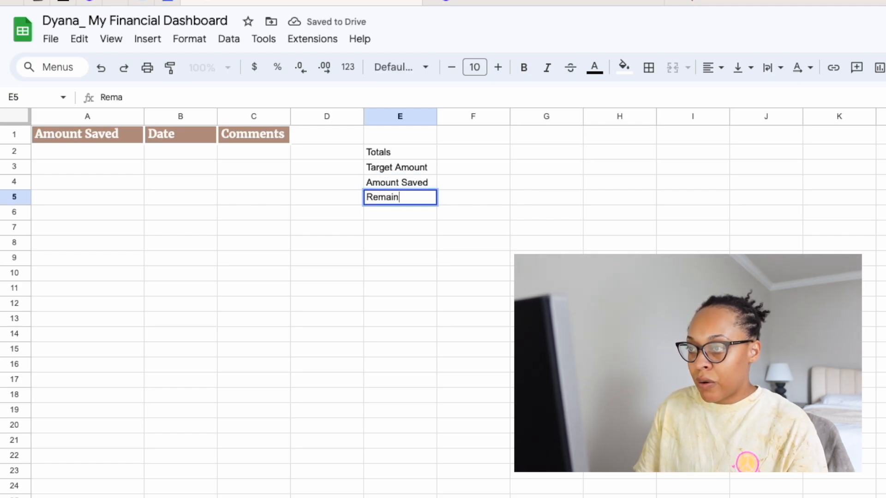
{"action": "type", "text": "ing:"}
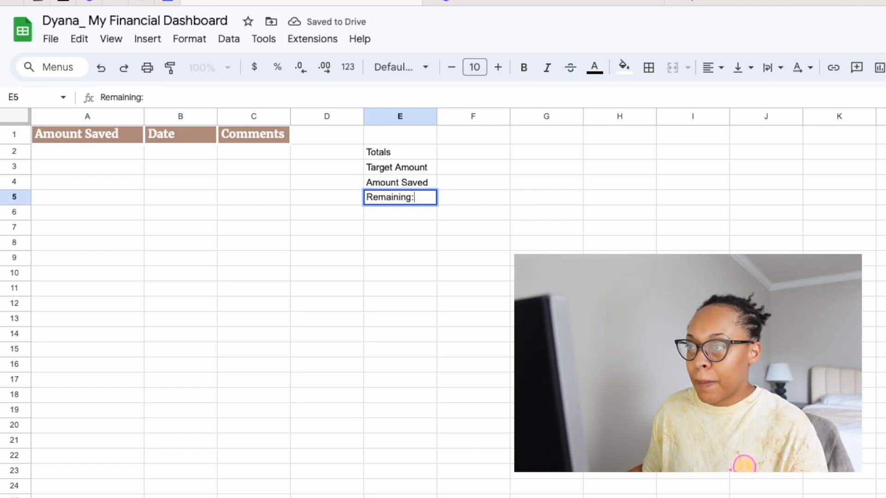
{"action": "left_click", "coordinate": [409, 167]}
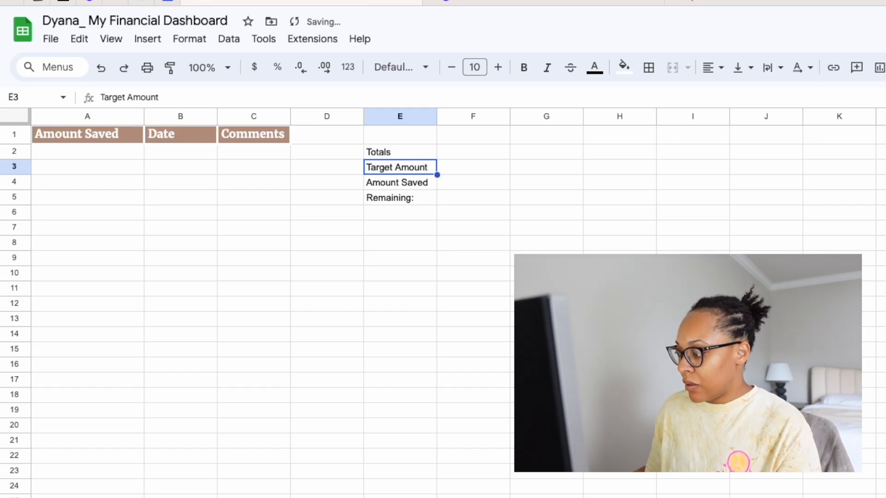
Copy the formatting of the Totals header cell G2 on the Capital One sheet onto cell E2 of the Savings Tracker sheet
{"action": "key", "text": "ctrl+shift+Page_Up"}
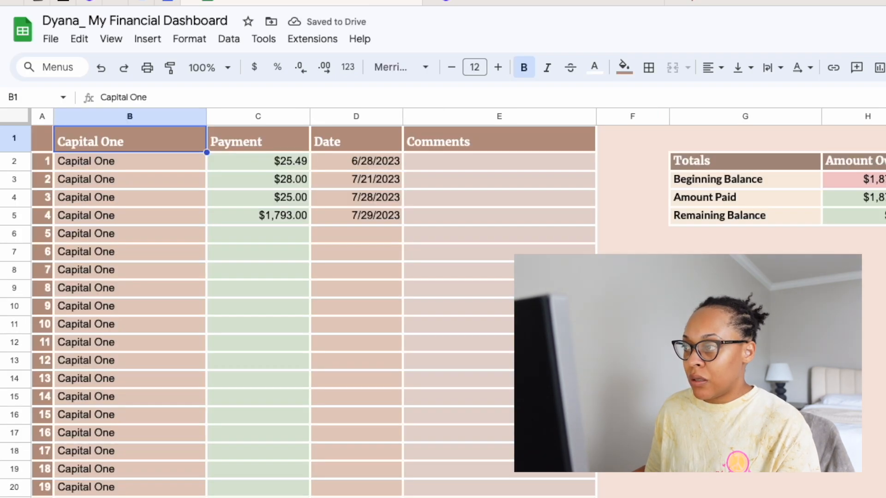
{"action": "left_click", "coordinate": [737, 163]}
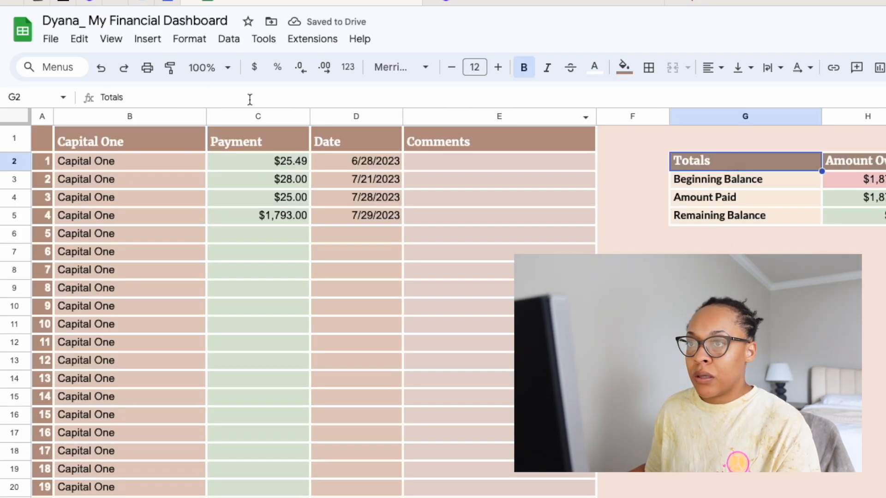
{"action": "left_click", "coordinate": [169, 69]}
{"action": "key", "text": "ctrl+shift+Page_Down"}
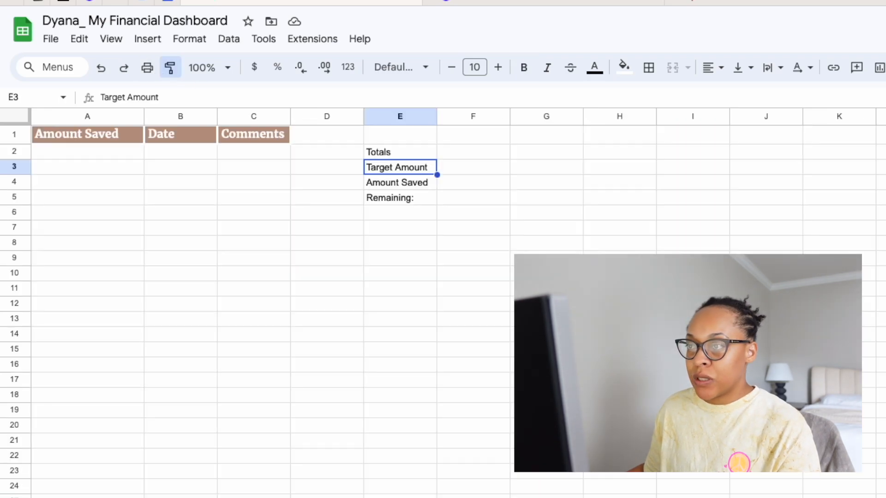
{"action": "left_click", "coordinate": [375, 156]}
Copy the formatting of the Beginning Balance cell G3 on the Capital One sheet onto labels E3:E5 of the Savings Tracker sheet
{"action": "key", "text": "ctrl+shift+Page_Up"}
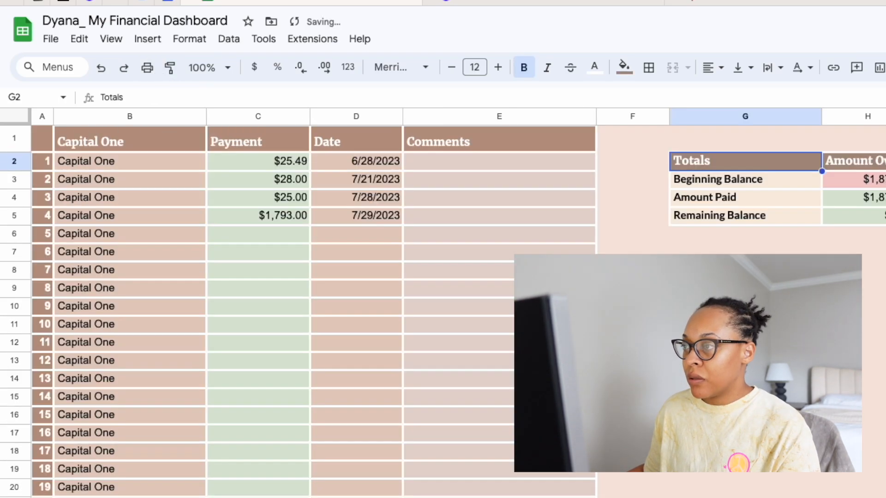
{"action": "left_click", "coordinate": [706, 185]}
{"action": "left_click", "coordinate": [170, 67]}
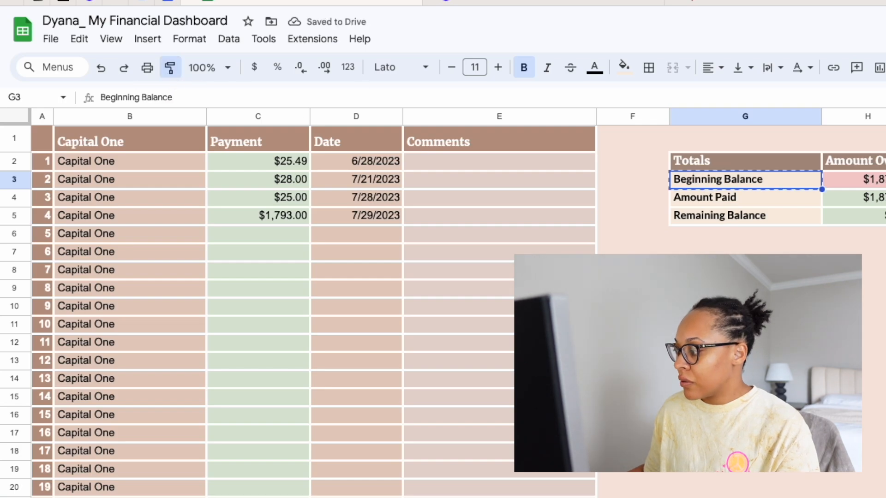
{"action": "key", "text": "ctrl+shift+Page_Down"}
{"action": "left_click_drag", "start_coordinate": [418, 170], "coordinate": [420, 198]}
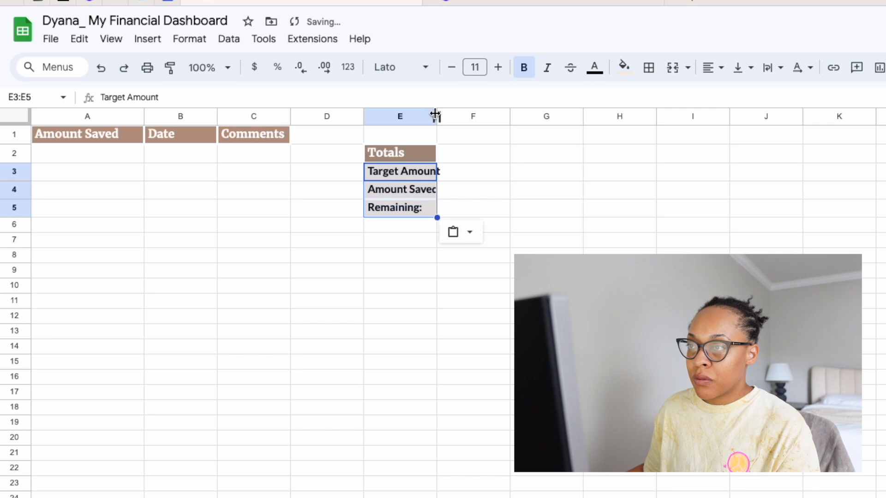
Widen column E to fit the totals labels, and fill cell F4 light green and cell F5 light red
{"action": "left_click_drag", "start_coordinate": [437, 116], "coordinate": [469, 114]}
{"action": "left_click", "coordinate": [265, 186]}
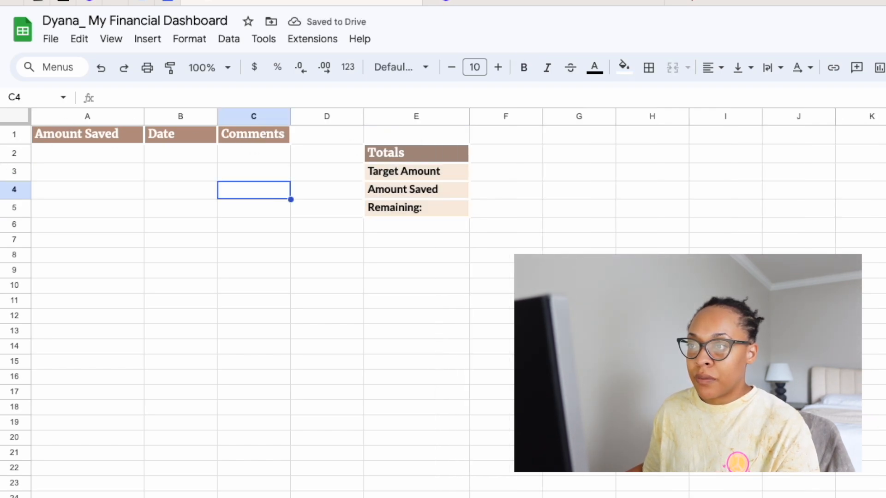
{"action": "left_click", "coordinate": [726, 392]}
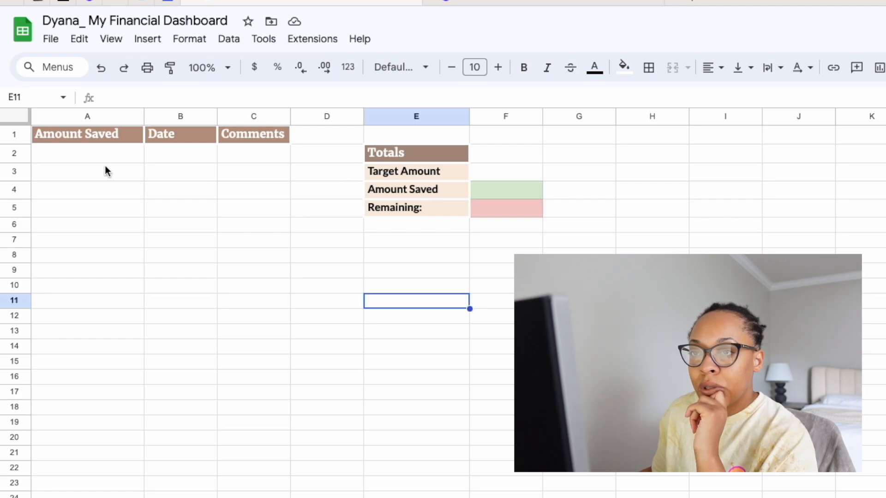
Fill the Amount Saved cells A2:A50 with light peach
{"action": "left_click_drag", "start_coordinate": [92, 152], "coordinate": [88, 497]}
{"action": "left_click", "coordinate": [624, 67]}
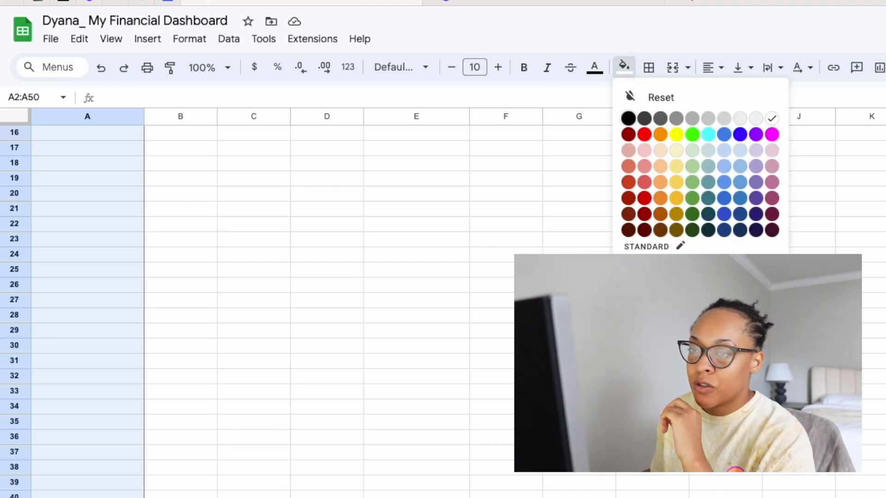
{"action": "left_click", "coordinate": [644, 150]}
{"action": "scroll", "coordinate": [297, 285], "scroll_direction": "up", "scroll_amount": 5}
Try to fill the Date cells B2:B50 with light orange
{"action": "left_click", "coordinate": [188, 159]}
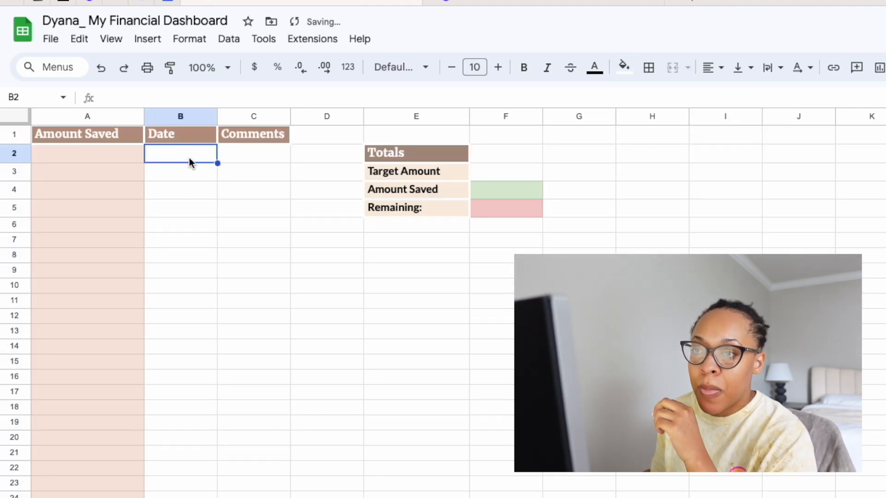
{"action": "left_click_drag", "start_coordinate": [188, 159], "coordinate": [185, 497]}
{"action": "left_click", "coordinate": [624, 67]}
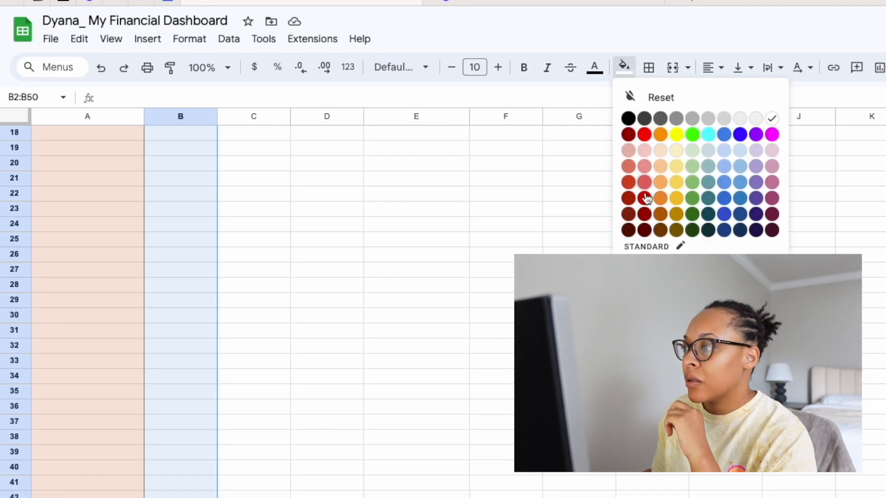
{"action": "left_click", "coordinate": [661, 150]}
{"action": "left_click", "coordinate": [313, 320]}
{"action": "scroll", "coordinate": [316, 323], "scroll_direction": "up", "scroll_amount": 6}
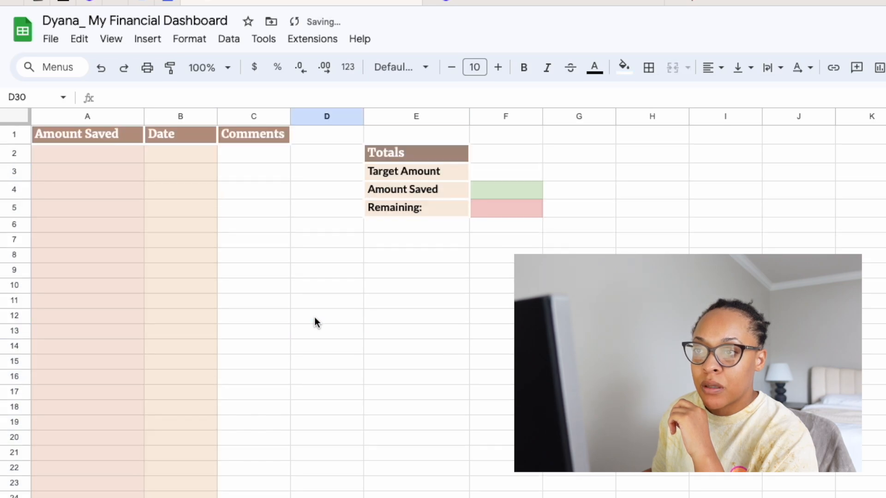
{"action": "left_click", "coordinate": [100, 67]}
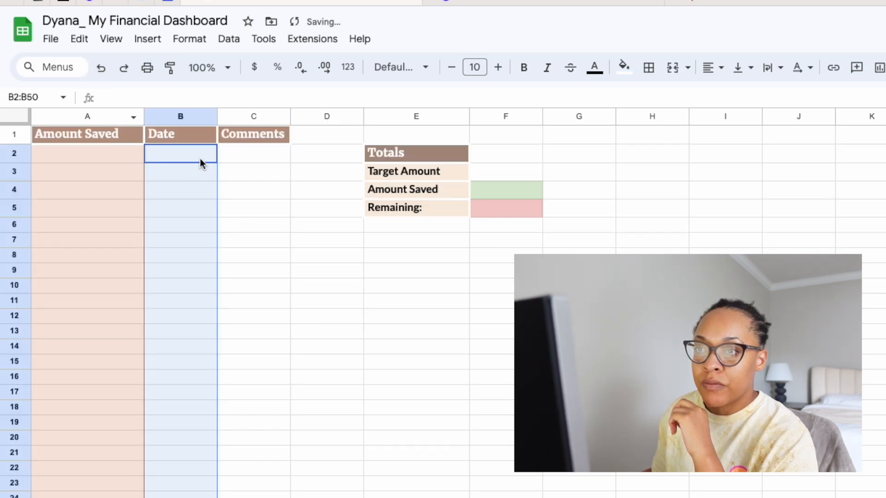
Match the Date cells B2:B50 to the light peach fill of the Amount Saved column
{"action": "mouse_move", "coordinate": [200, 158]}
{"action": "left_mouse_down"}
{"action": "mouse_move", "coordinate": [193, 497]}
{"action": "mouse_move", "coordinate": [162, 407]}
{"action": "mouse_move", "coordinate": [173, 412]}
{"action": "mouse_move", "coordinate": [184, 243]}
{"action": "mouse_move", "coordinate": [178, 95]}
{"action": "mouse_move", "coordinate": [172, 153]}
{"action": "left_mouse_up"}
{"action": "left_click", "coordinate": [104, 256]}
{"action": "left_click", "coordinate": [170, 67]}
{"action": "left_click", "coordinate": [252, 194]}
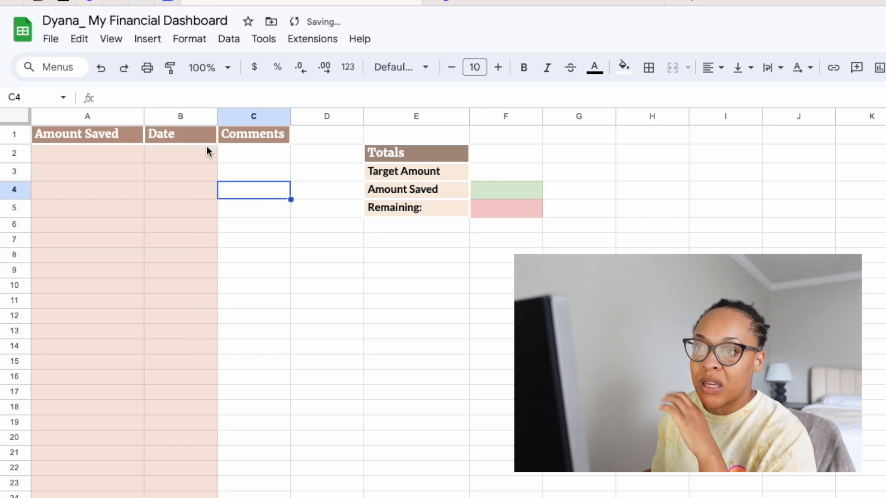
Widen the Comments column and insert one column to the left of the totals labels in column E
{"action": "left_click", "coordinate": [283, 154]}
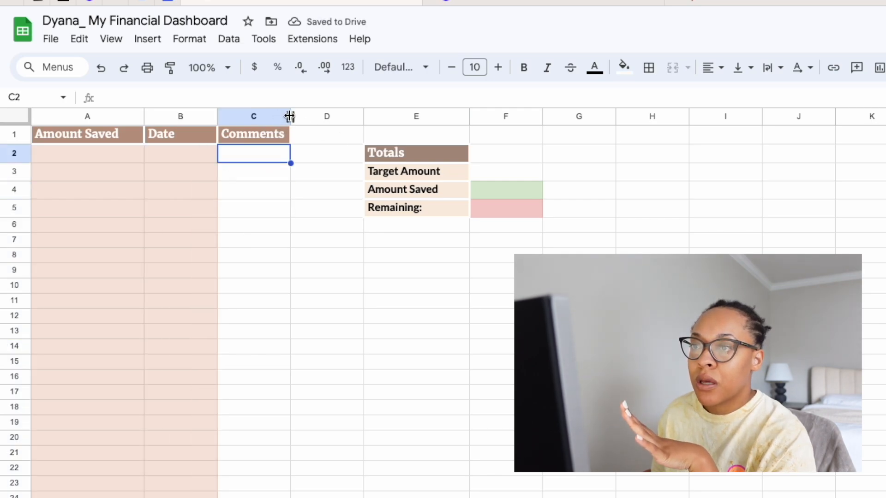
{"action": "left_click_drag", "start_coordinate": [291, 116], "coordinate": [346, 115]}
{"action": "left_click", "coordinate": [147, 152]}
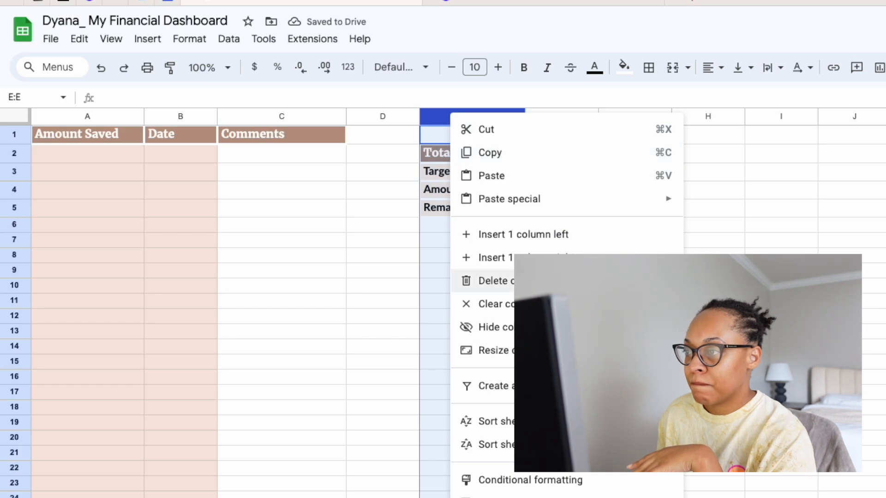
{"action": "left_click", "coordinate": [549, 239]}
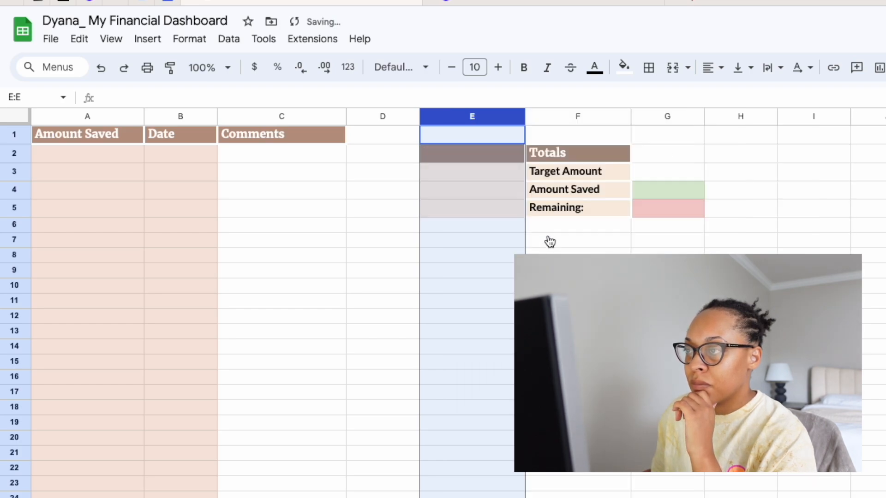
Remove the inherited fill from cells E2:E5 by copying the blank formatting of cell E11 onto them
{"action": "left_click", "coordinate": [668, 171]}
{"action": "left_click_drag", "start_coordinate": [484, 155], "coordinate": [488, 226]}
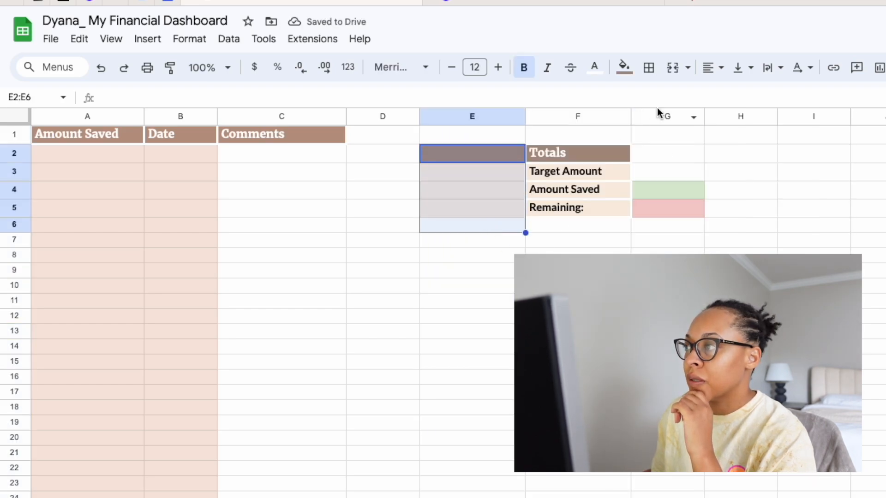
{"action": "left_click", "coordinate": [447, 305]}
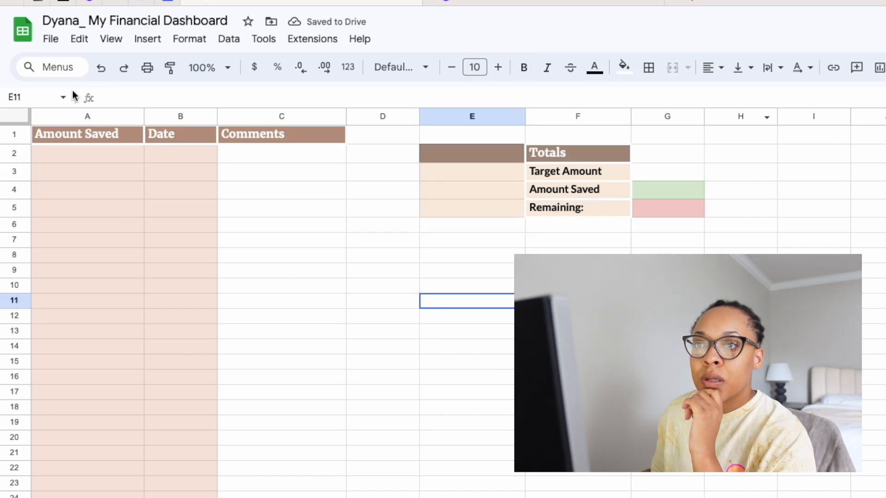
{"action": "left_click", "coordinate": [175, 69]}
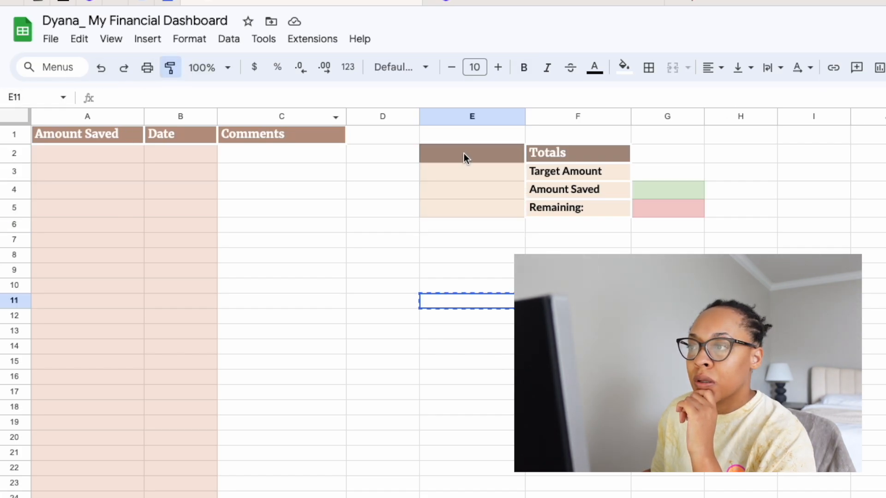
{"action": "left_click_drag", "start_coordinate": [464, 154], "coordinate": [466, 210]}
{"action": "left_click", "coordinate": [471, 315]}
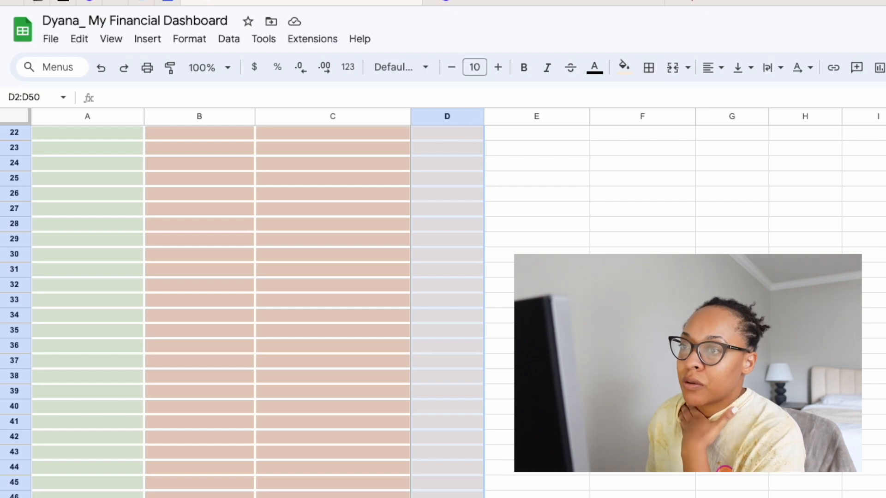
Insert checkboxes in the Complete cells D2:D50 and slightly widen the Amount Saved column
{"action": "scroll", "coordinate": [358, 247], "scroll_direction": "up", "scroll_amount": 7}
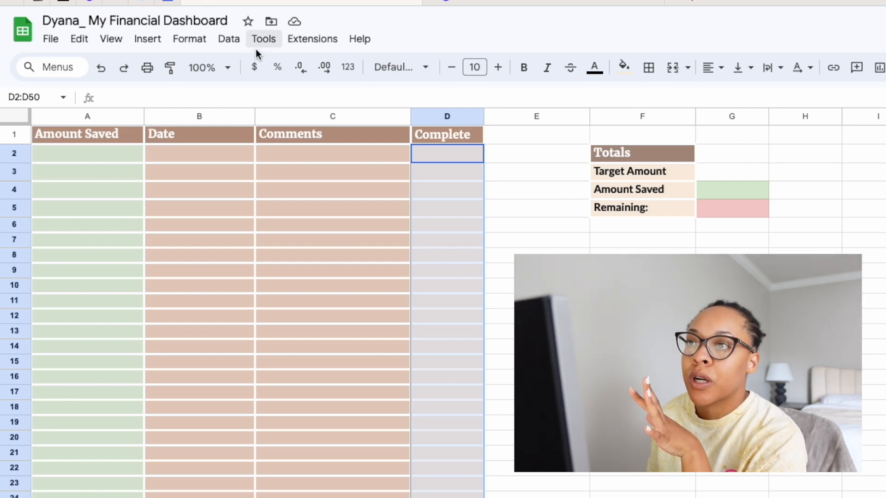
{"action": "left_click", "coordinate": [199, 48]}
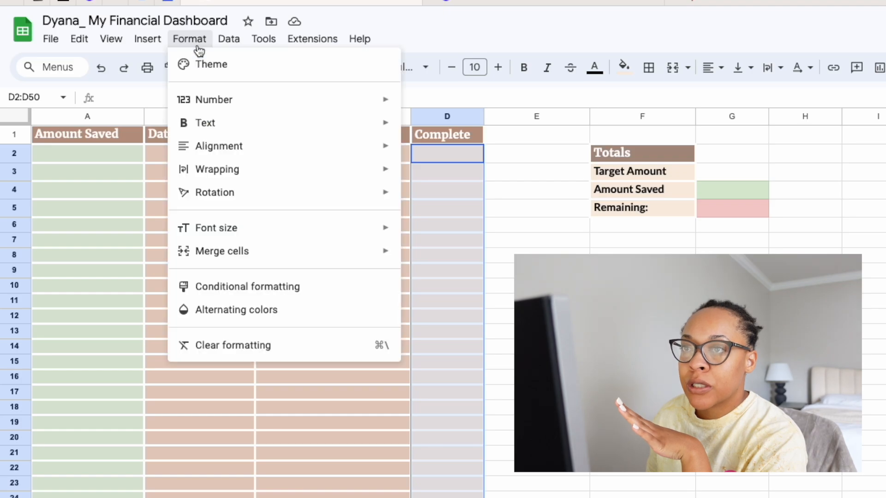
{"action": "mouse_move", "coordinate": [159, 49]}
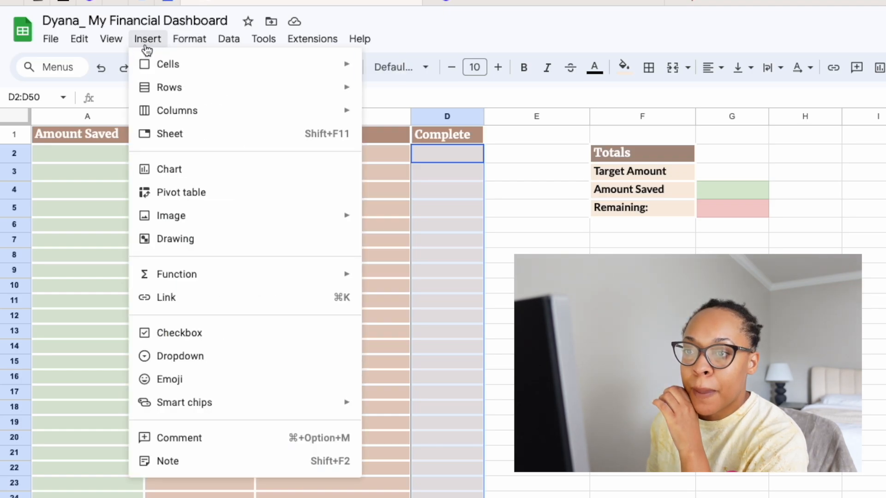
{"action": "mouse_move", "coordinate": [248, 283]}
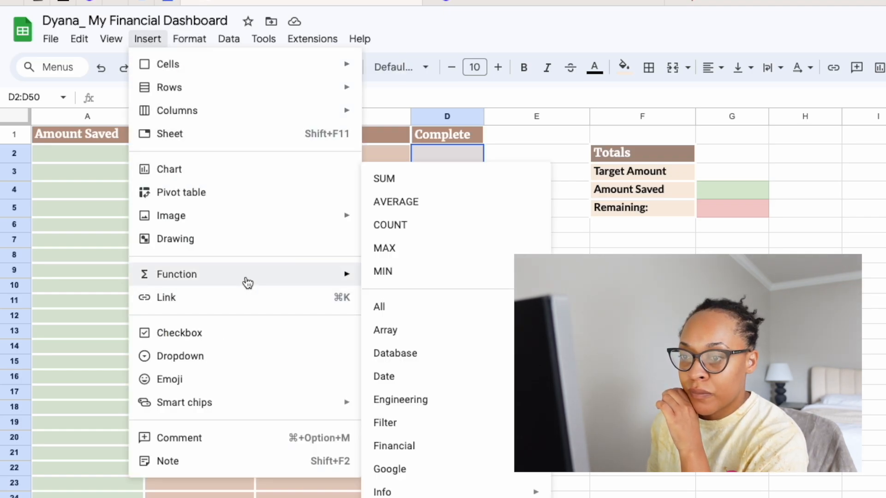
{"action": "left_click", "coordinate": [251, 340]}
{"action": "left_click", "coordinate": [496, 260]}
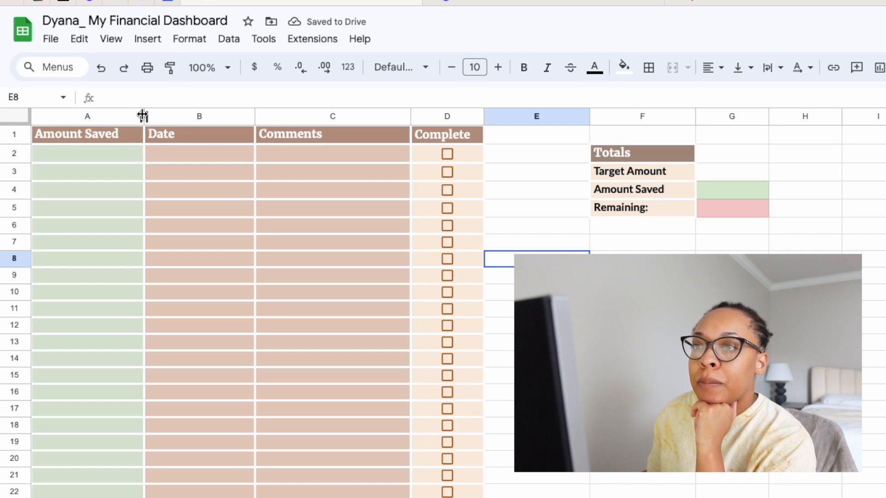
{"action": "left_click_drag", "start_coordinate": [144, 116], "coordinate": [157, 115]}
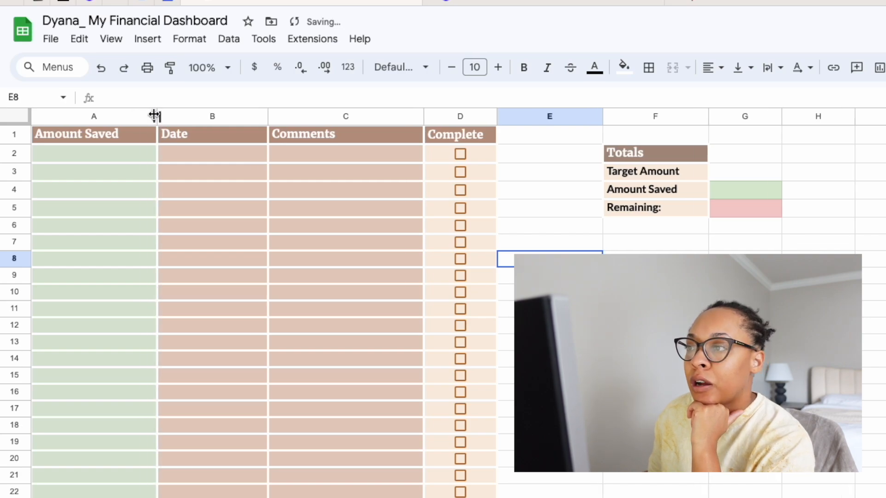
Test the Complete checkboxes in rows 2 to 5 by ticking them and clearing them again
{"action": "left_click", "coordinate": [463, 153]}
{"action": "left_click", "coordinate": [461, 173]}
{"action": "left_click", "coordinate": [461, 191]}
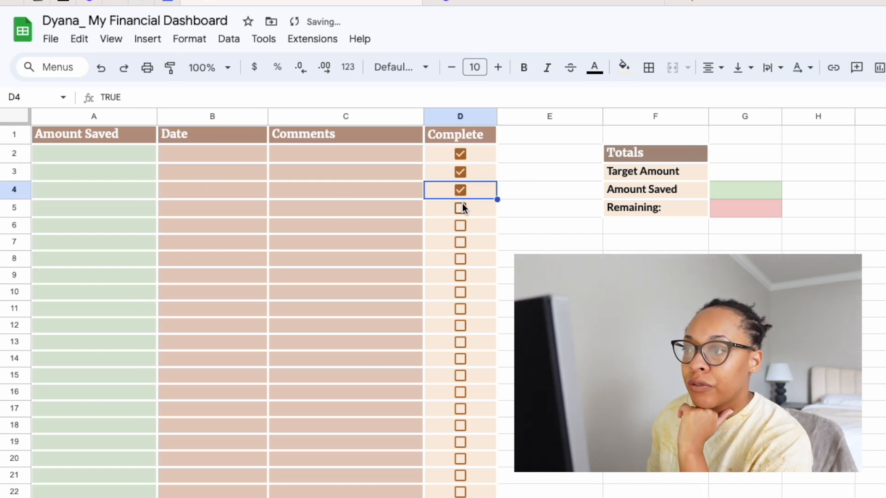
{"action": "left_click", "coordinate": [462, 213]}
{"action": "left_click", "coordinate": [463, 232]}
{"action": "left_click", "coordinate": [460, 209]}
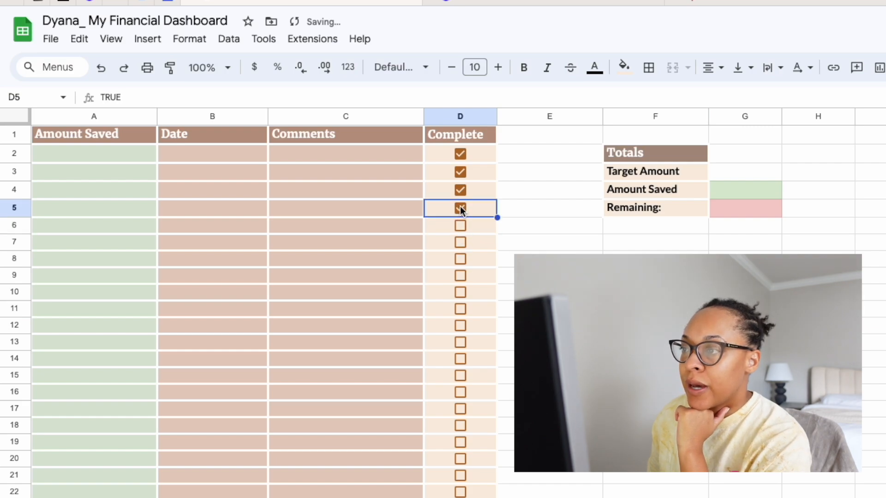
{"action": "left_click", "coordinate": [460, 207]}
{"action": "left_click", "coordinate": [461, 191]}
{"action": "left_click", "coordinate": [460, 172]}
{"action": "left_click", "coordinate": [461, 154]}
{"action": "left_click", "coordinate": [552, 197]}
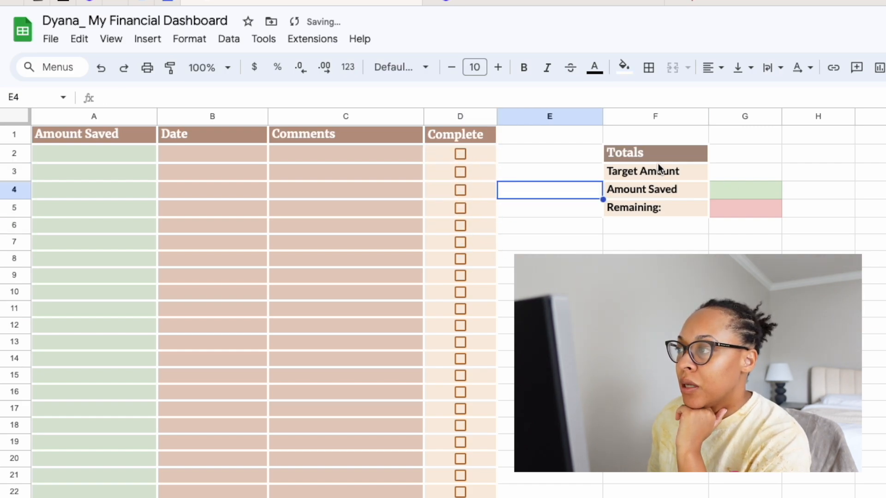
Widen column G and copy the green formatting of the Amount Saved total cell G4 onto the Target Amount cell G3
{"action": "left_click", "coordinate": [794, 229]}
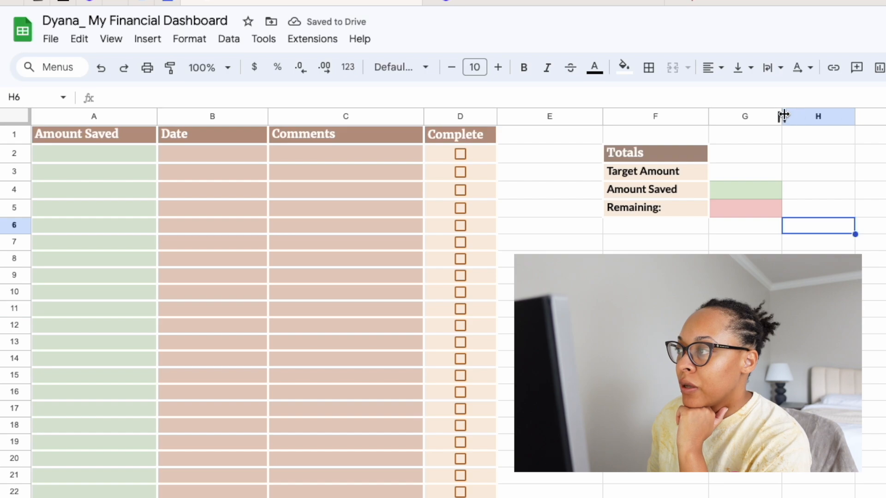
{"action": "left_click_drag", "start_coordinate": [782, 115], "coordinate": [883, 116]}
{"action": "left_click", "coordinate": [740, 190]}
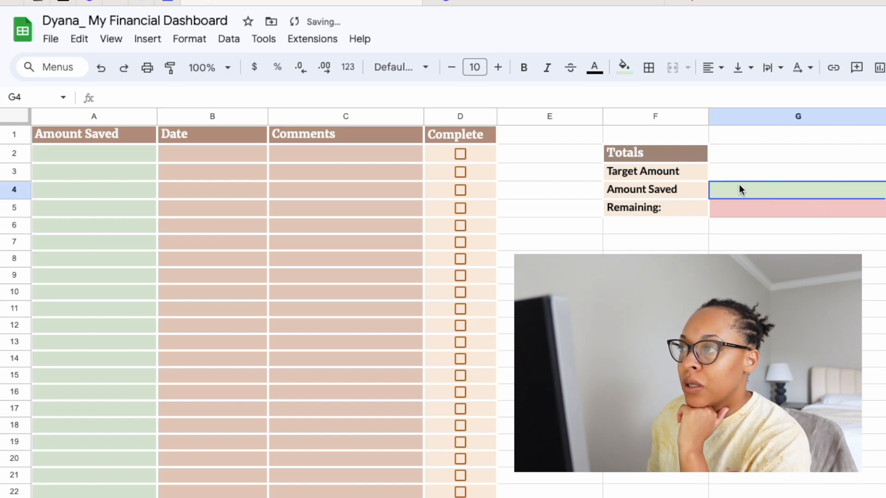
{"action": "left_click", "coordinate": [170, 68]}
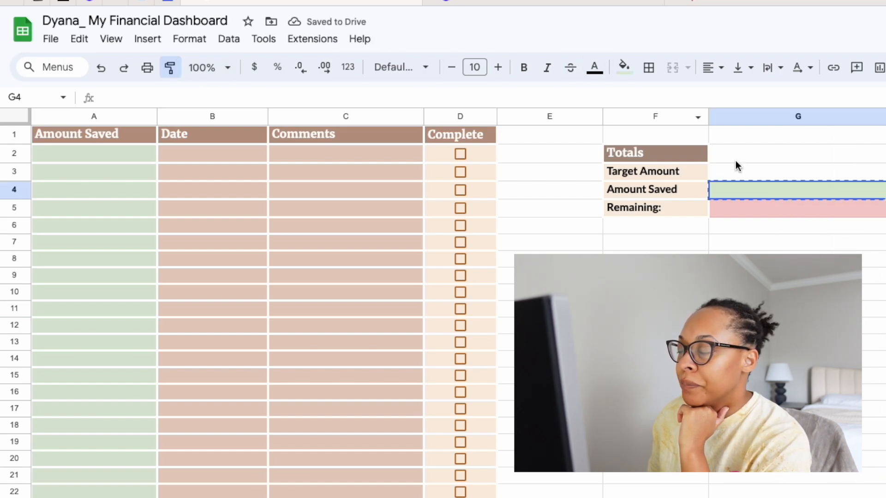
{"action": "left_click", "coordinate": [738, 177]}
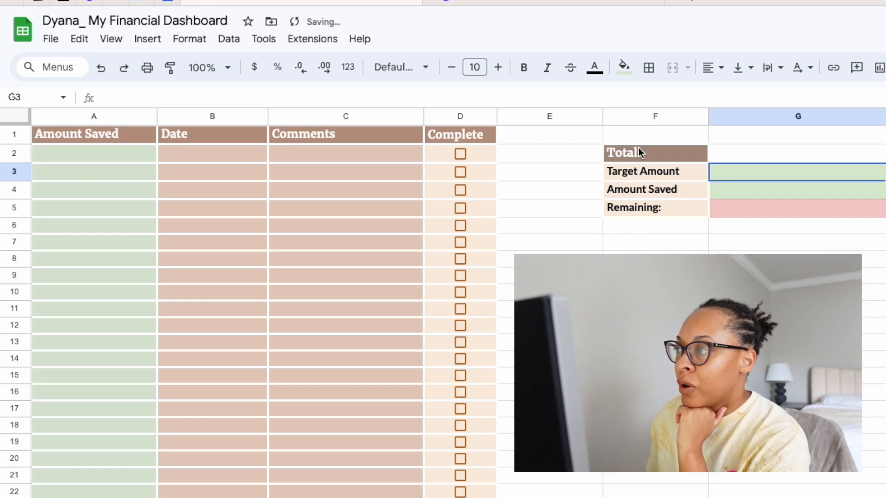
Merge cells F2:G2 so the Totals header spans both columns of the totals section
{"action": "left_click", "coordinate": [755, 151]}
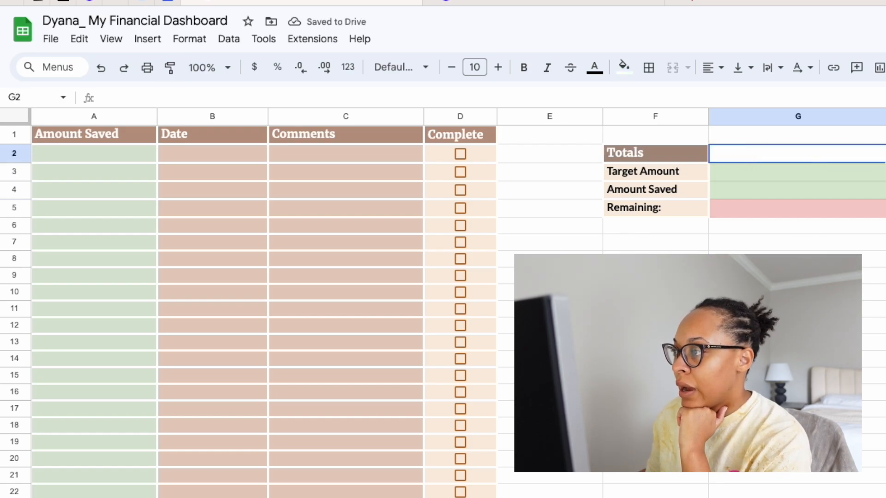
{"action": "left_click_drag", "start_coordinate": [690, 157], "coordinate": [748, 154]}
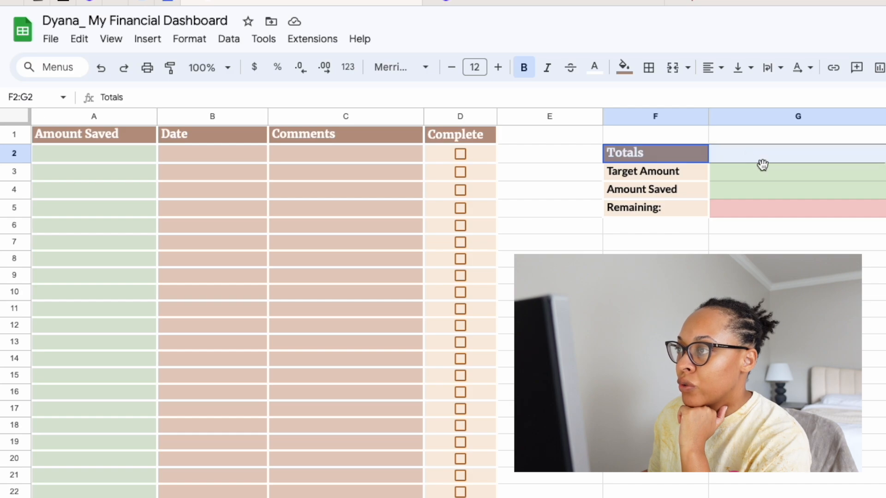
{"action": "left_click", "coordinate": [676, 73]}
{"action": "left_click", "coordinate": [776, 342]}
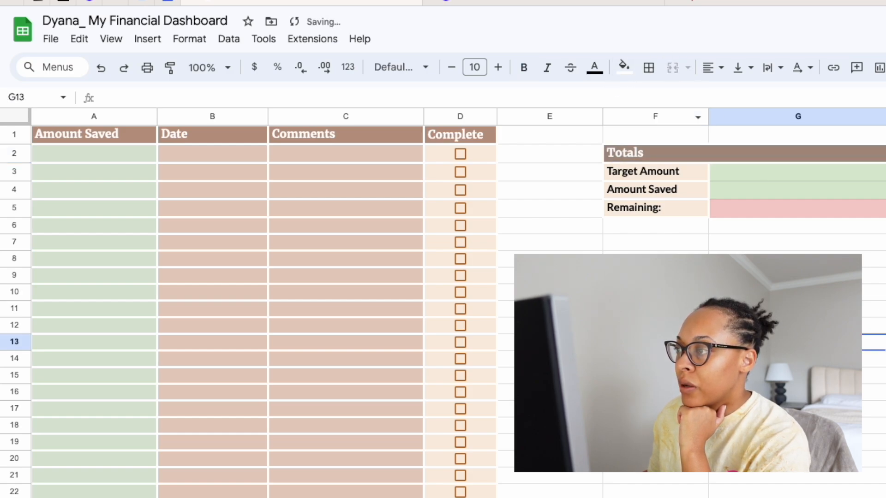
{"action": "left_click_drag", "start_coordinate": [776, 171], "coordinate": [770, 209]}
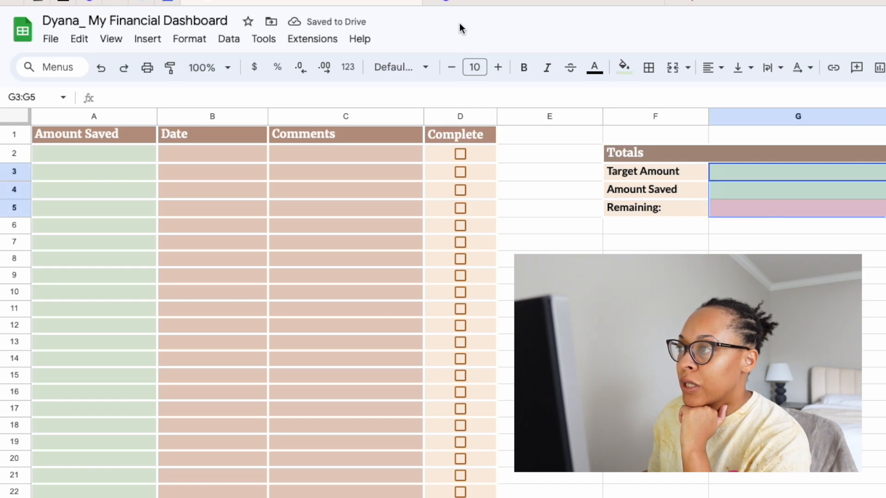
{"action": "left_click", "coordinate": [650, 69]}
{"action": "left_click", "coordinate": [780, 325]}
{"action": "left_click", "coordinate": [863, 292]}
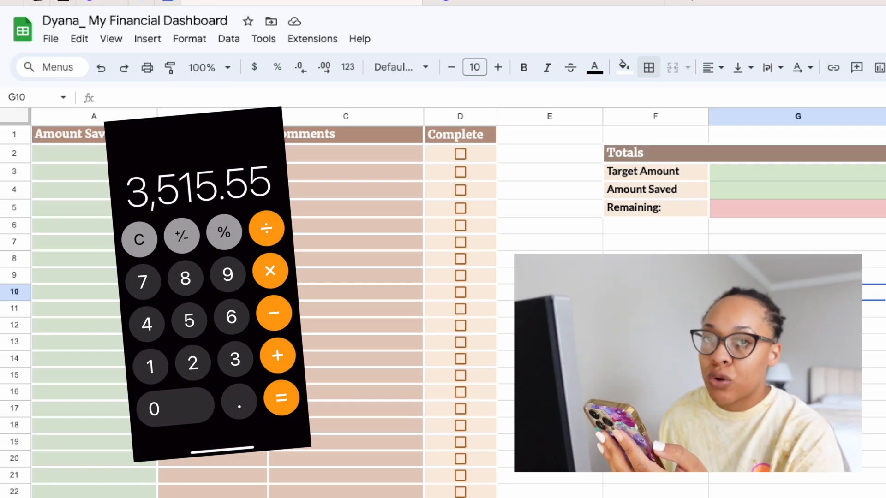
Enter 3515.55 as the Target Amount in cell G3
{"action": "left_click", "coordinate": [793, 180]}
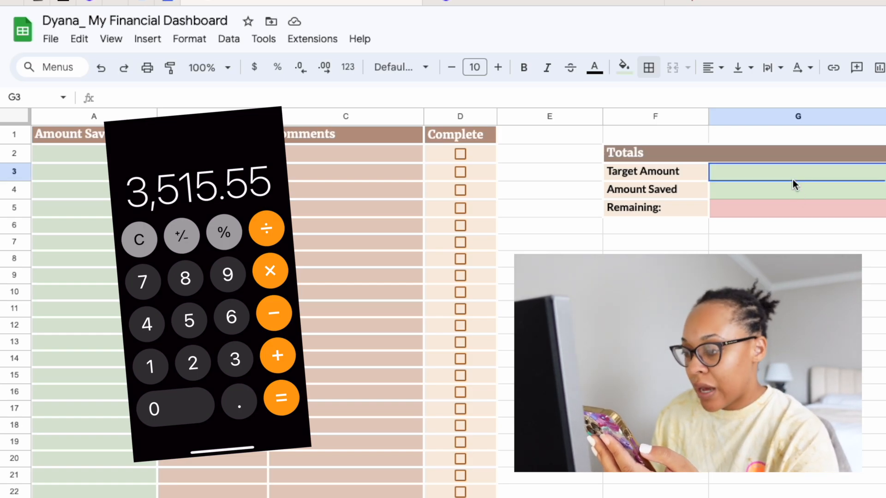
{"action": "type", "text": "3515"}
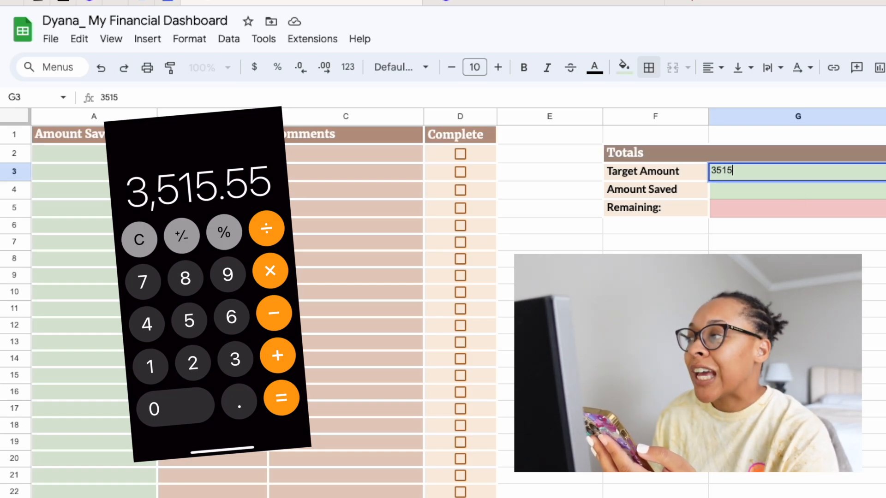
{"action": "type", "text": ".55"}
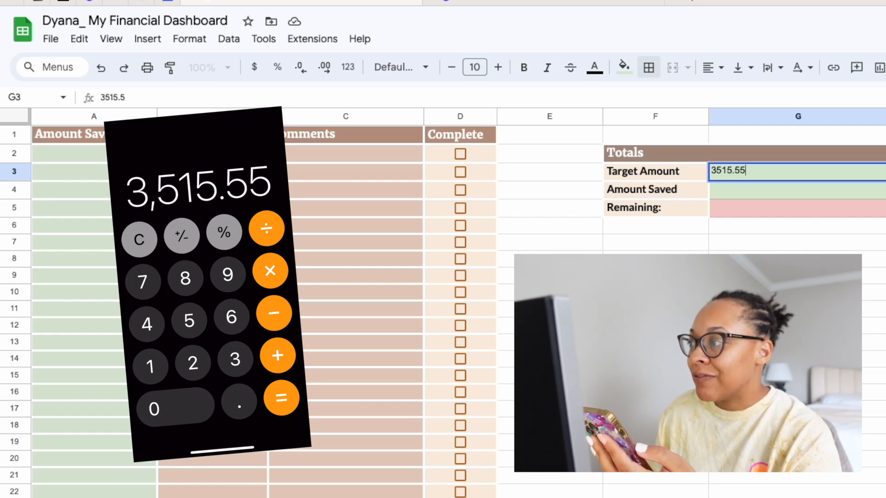
{"action": "key", "text": "Return"}
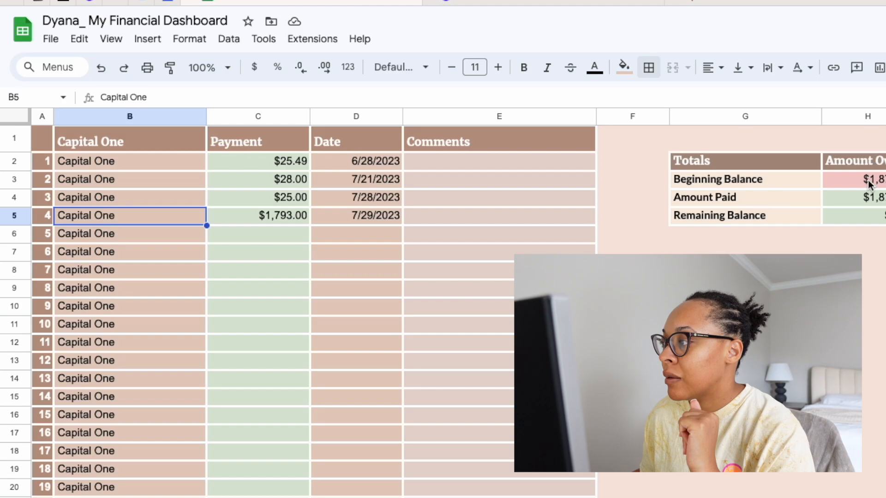
Copy the formatting of the Capital One sheet's Remaining Balance amount cell onto cells G3:G5 of the savings totals
{"action": "left_click", "coordinate": [853, 196]}
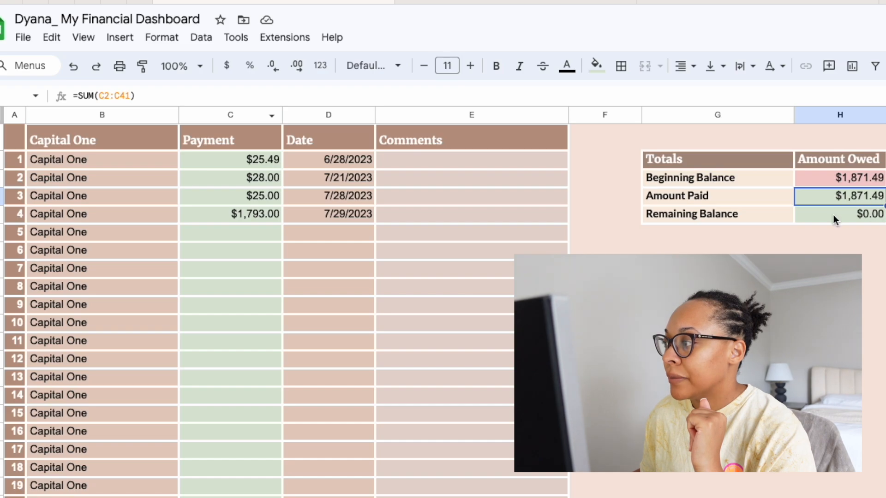
{"action": "left_click", "coordinate": [833, 214]}
{"action": "left_click", "coordinate": [142, 66]}
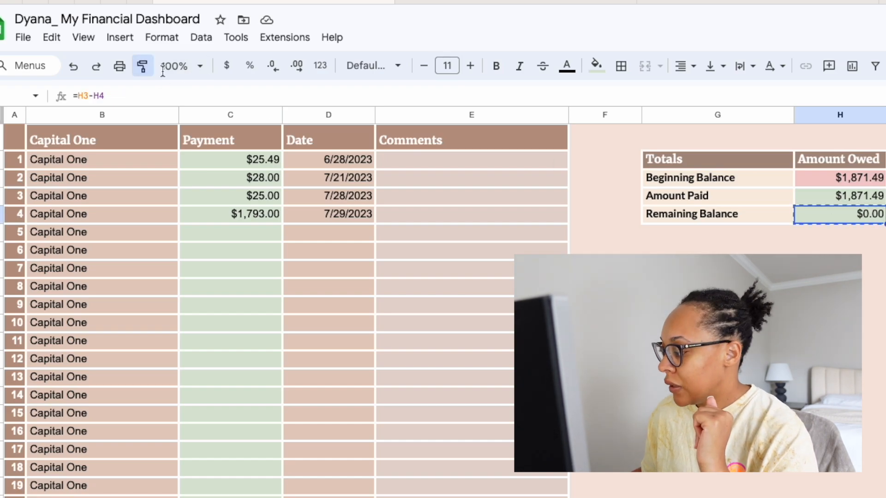
{"action": "left_click", "coordinate": [669, 497]}
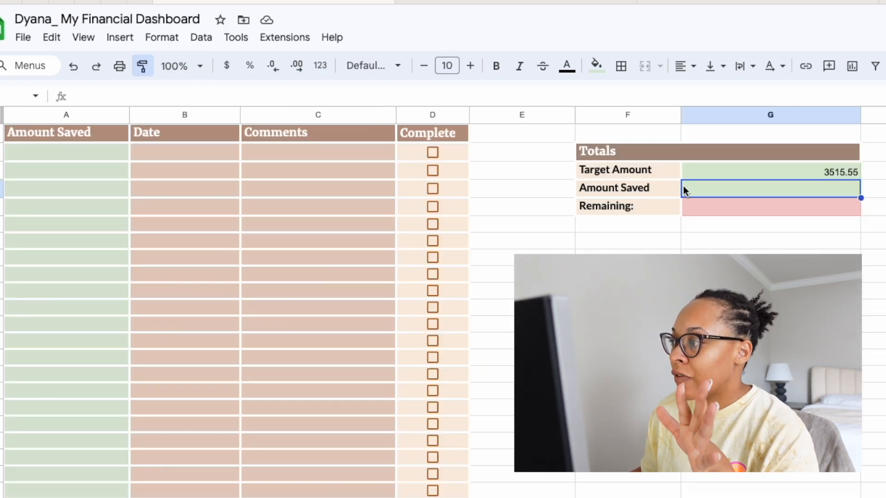
{"action": "left_click_drag", "start_coordinate": [742, 173], "coordinate": [745, 206]}
{"action": "left_click", "coordinate": [748, 291]}
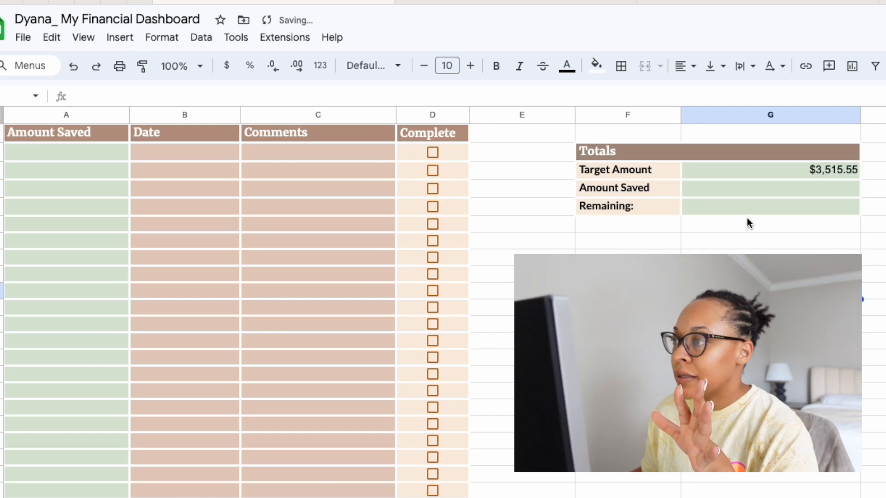
Fill the Remaining value cell G5 with light red
{"action": "left_click", "coordinate": [746, 206]}
{"action": "left_click", "coordinate": [596, 65]}
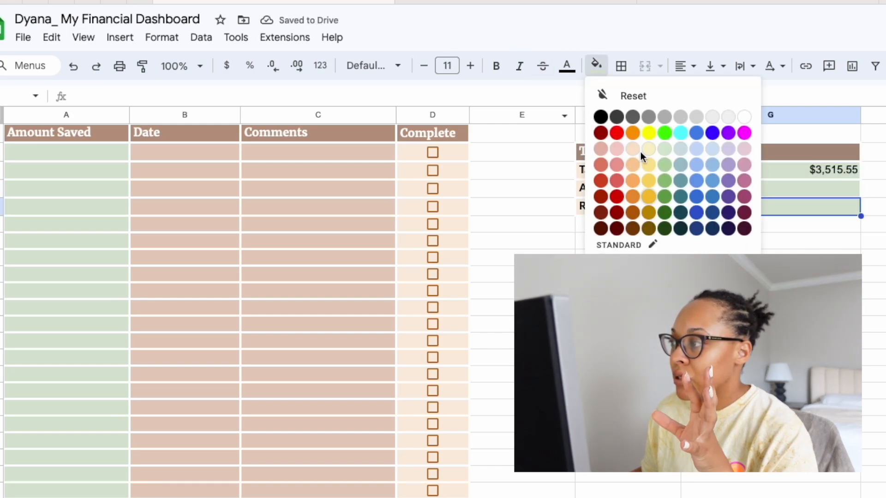
{"action": "left_click", "coordinate": [617, 149]}
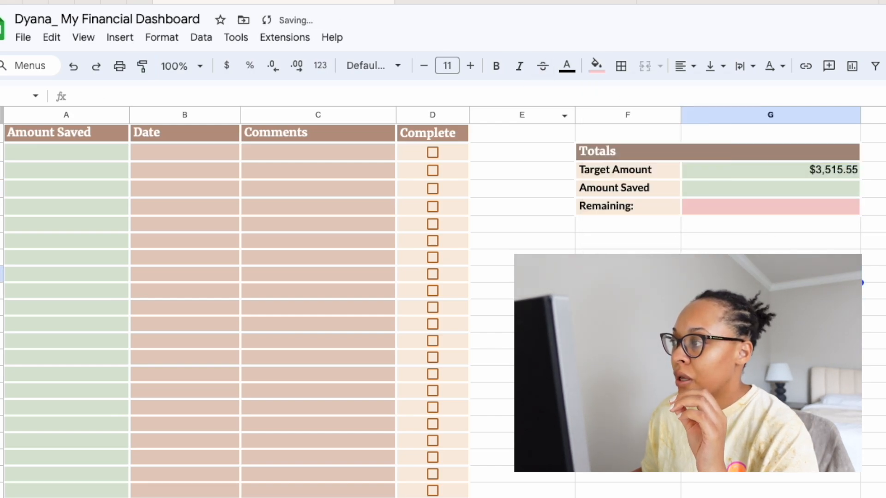
Check the contents of the Target Amount, Amount Saved and Remaining value cells in the totals section
{"action": "left_click", "coordinate": [786, 175]}
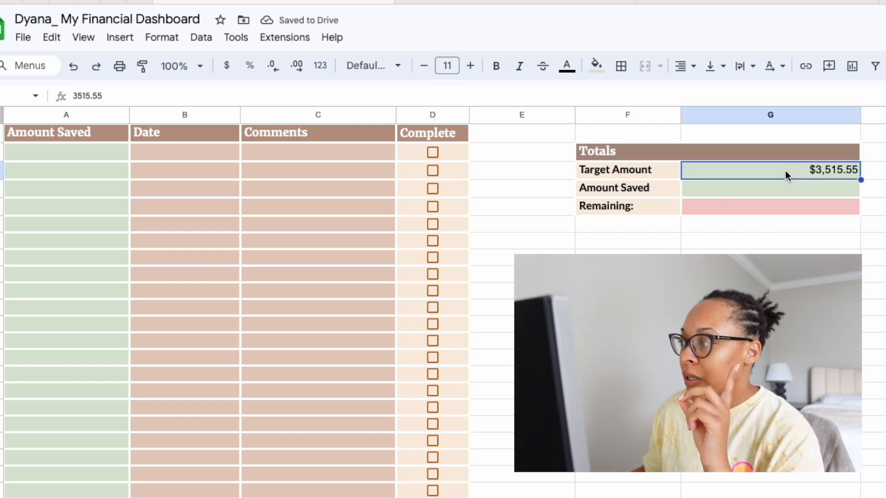
{"action": "double_click", "coordinate": [811, 172]}
{"action": "left_click", "coordinate": [780, 291]}
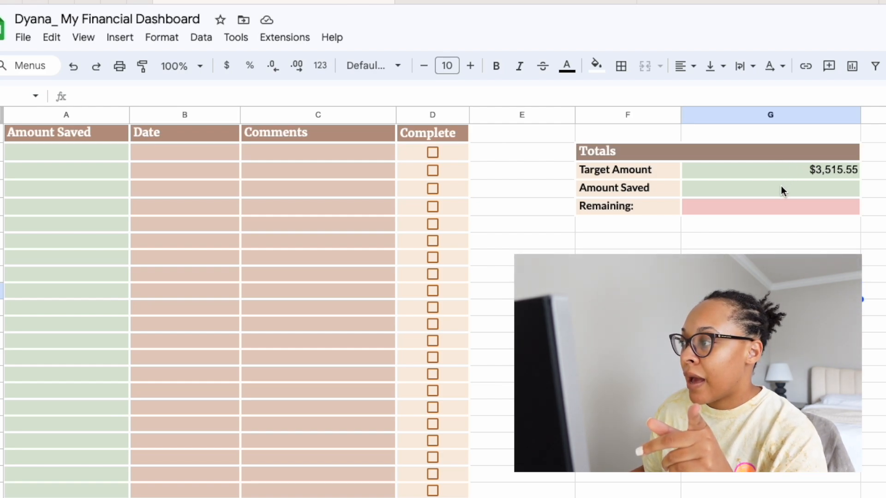
{"action": "left_click", "coordinate": [779, 191]}
{"action": "left_click", "coordinate": [786, 173]}
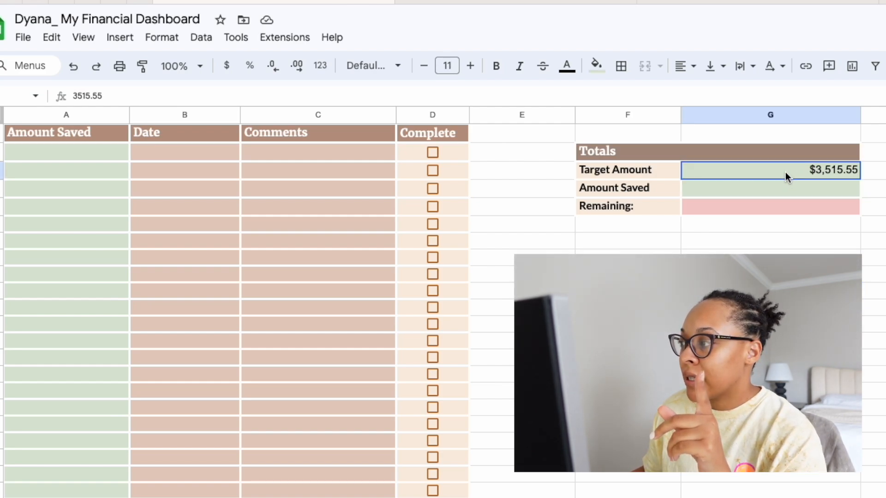
{"action": "left_click", "coordinate": [774, 196]}
{"action": "left_click", "coordinate": [724, 207]}
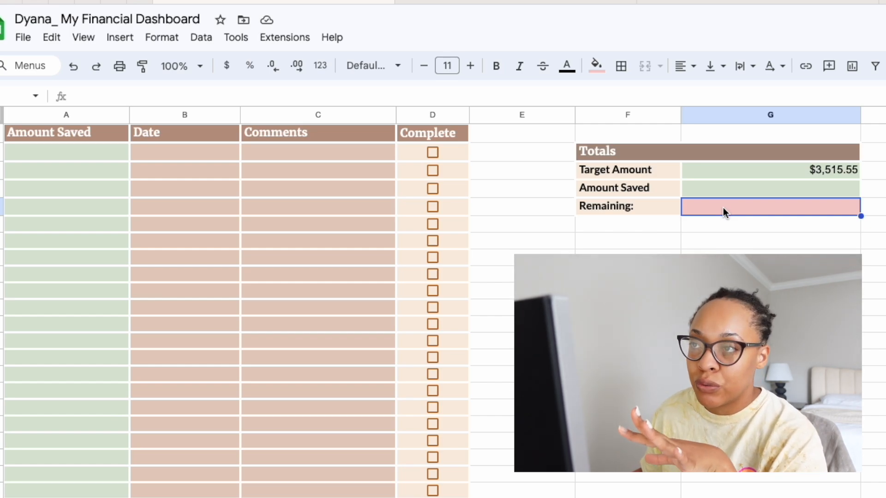
{"action": "left_click", "coordinate": [758, 176]}
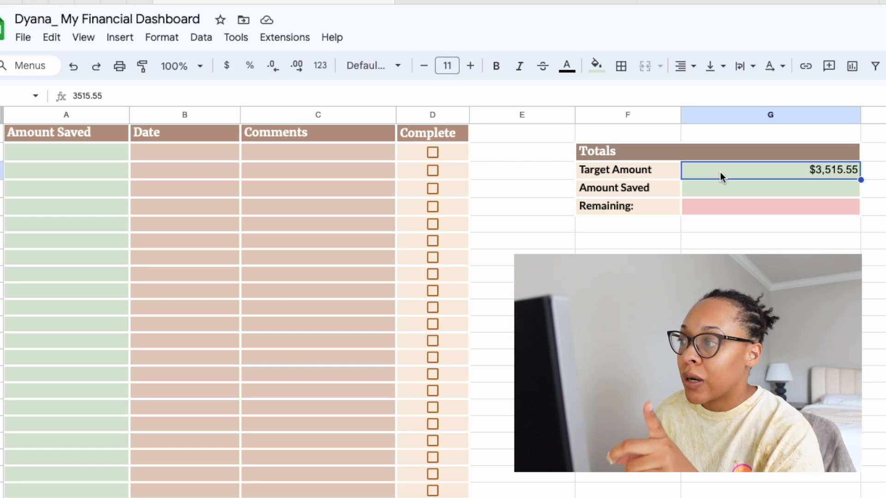
{"action": "left_click", "coordinate": [395, 97]}
{"action": "left_click_drag", "start_coordinate": [104, 95], "coordinate": [72, 96]}
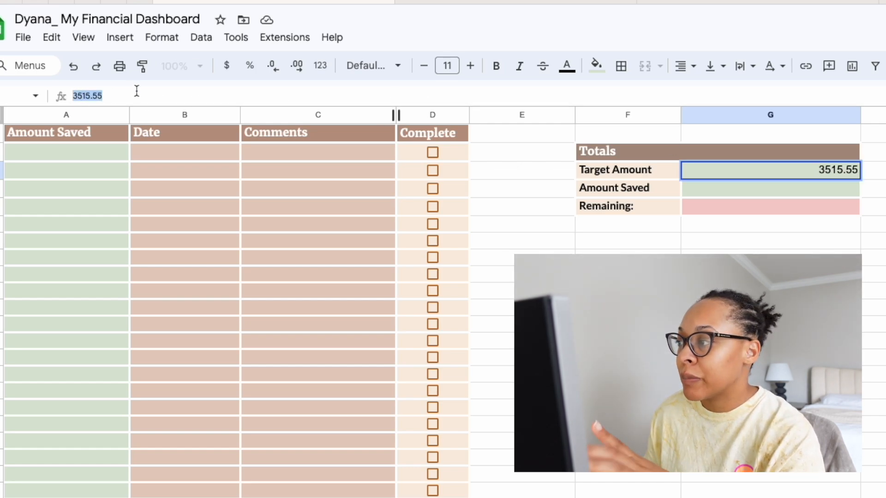
{"action": "key", "text": "Return"}
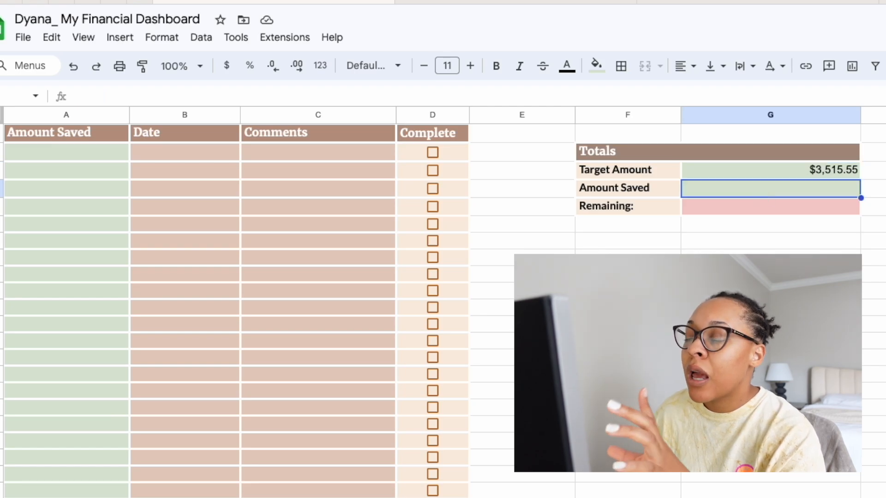
{"action": "key", "text": "Return"}
{"action": "key", "text": "Escape"}
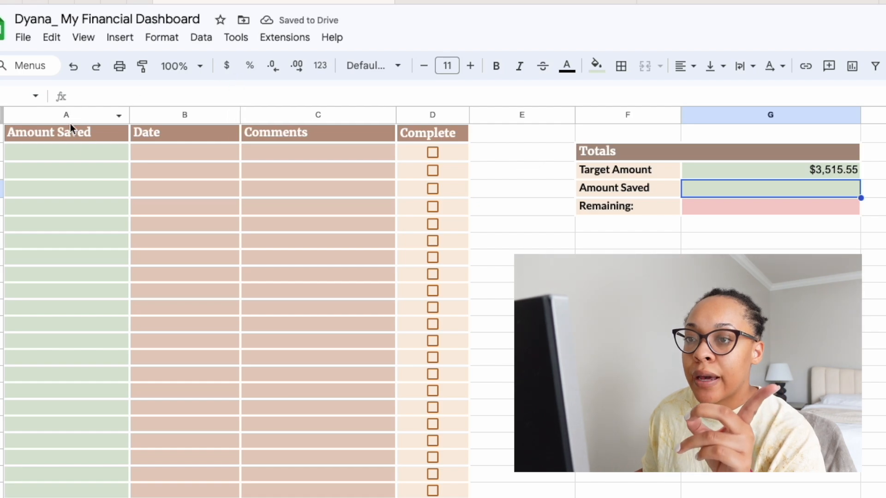
{"action": "left_click_drag", "start_coordinate": [69, 153], "coordinate": [70, 497]}
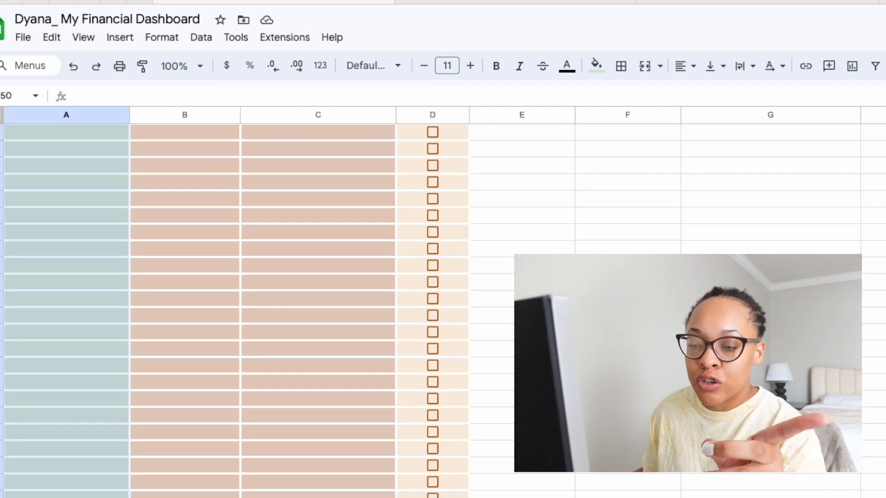
{"action": "left_click", "coordinate": [875, 349]}
{"action": "scroll", "coordinate": [875, 349], "scroll_direction": "up", "scroll_amount": 10}
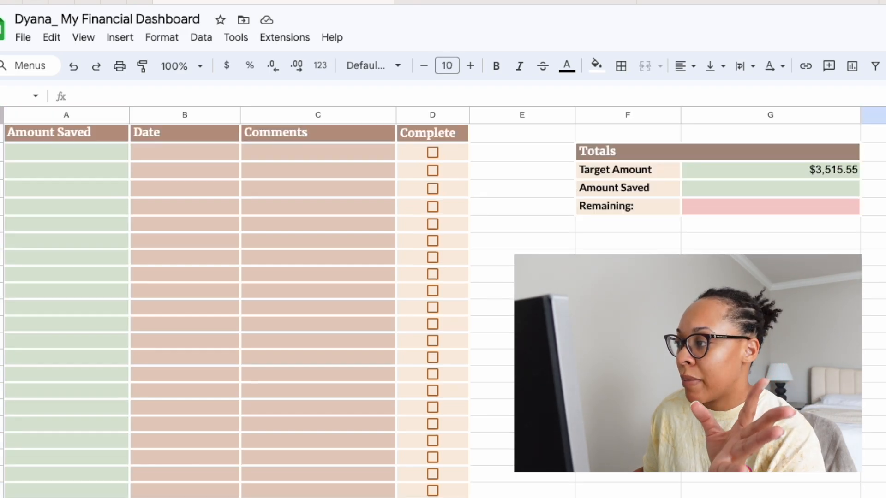
Enter the formula =SUM(A2:A50) in the Amount Saved value cell G4 to total all contributions
{"action": "left_click", "coordinate": [756, 189]}
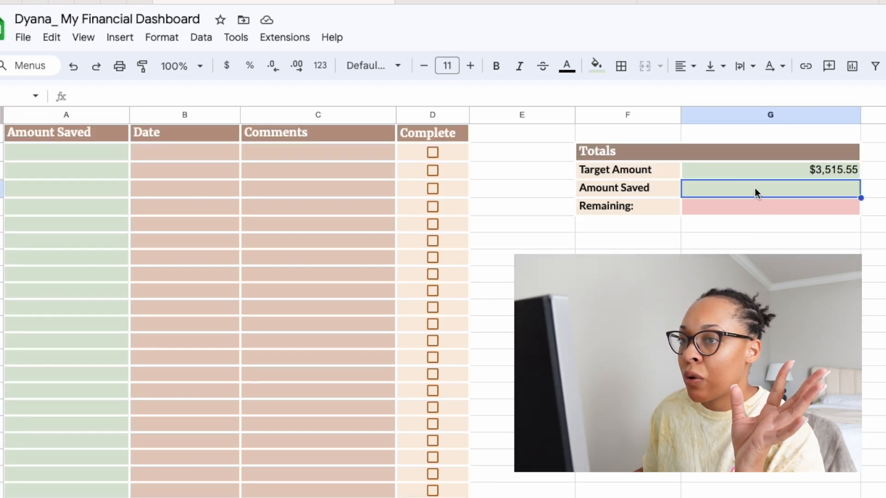
{"action": "left_click", "coordinate": [550, 94]}
{"action": "type", "text": "="}
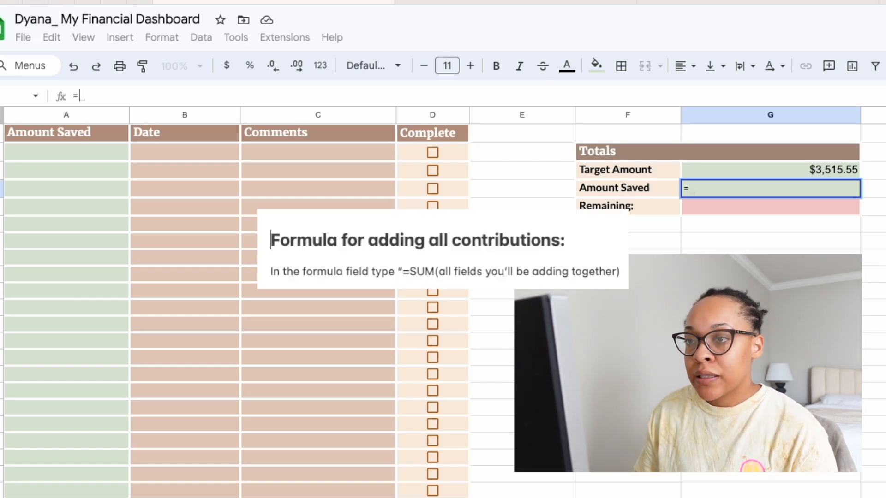
{"action": "type", "text": "sum"}
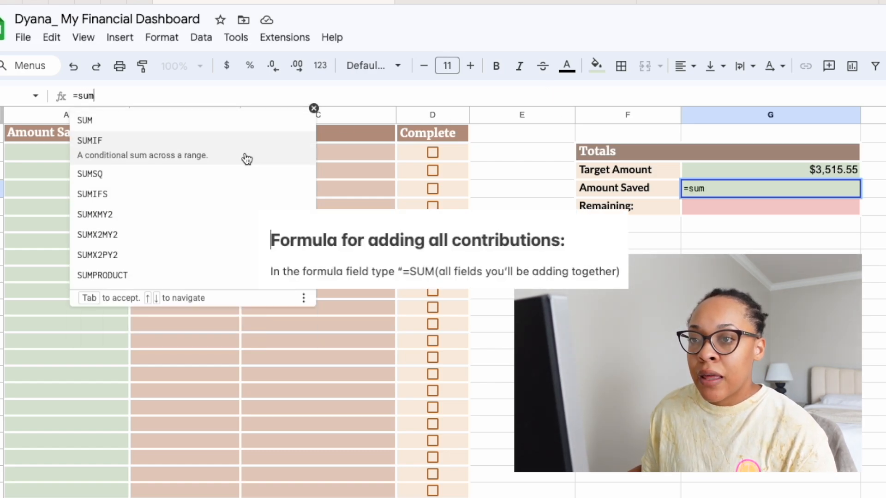
{"action": "left_click", "coordinate": [154, 127]}
{"action": "left_click_drag", "start_coordinate": [69, 152], "coordinate": [60, 497]}
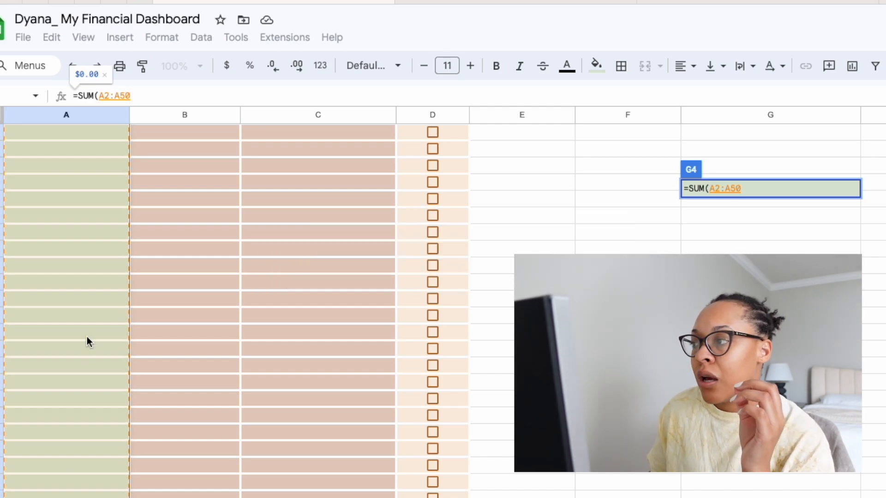
{"action": "key", "text": "Return"}
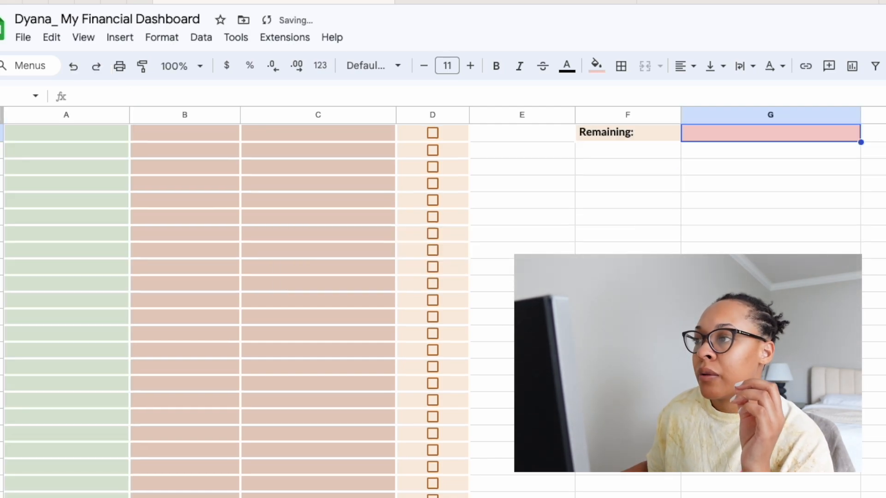
{"action": "scroll", "coordinate": [443, 310], "scroll_direction": "up", "scroll_amount": 2}
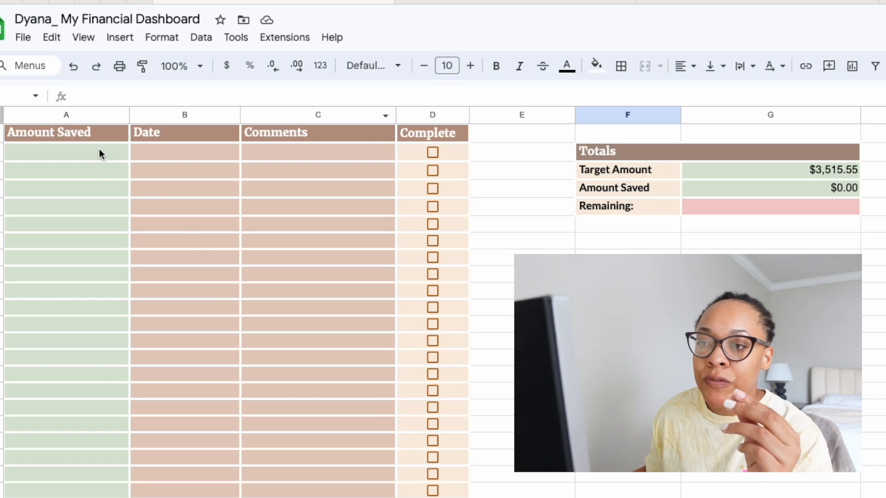
Format the Amount Saved column cells A2:A50 as Currency
{"action": "left_click_drag", "start_coordinate": [107, 159], "coordinate": [97, 497]}
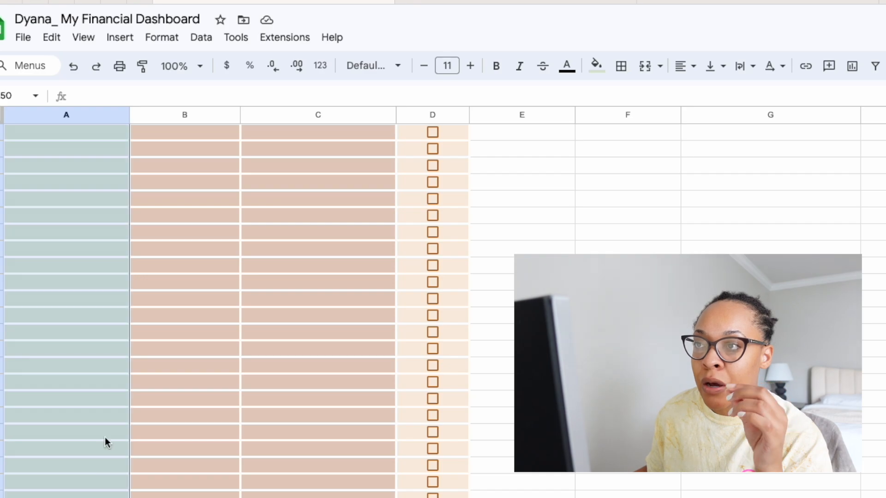
{"action": "left_click", "coordinate": [166, 38]}
{"action": "mouse_move", "coordinate": [216, 104]}
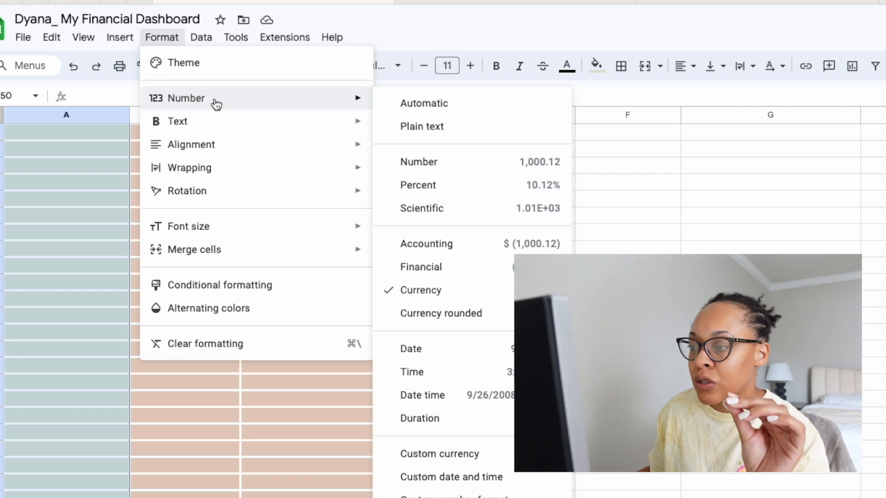
{"action": "mouse_move", "coordinate": [202, 41]}
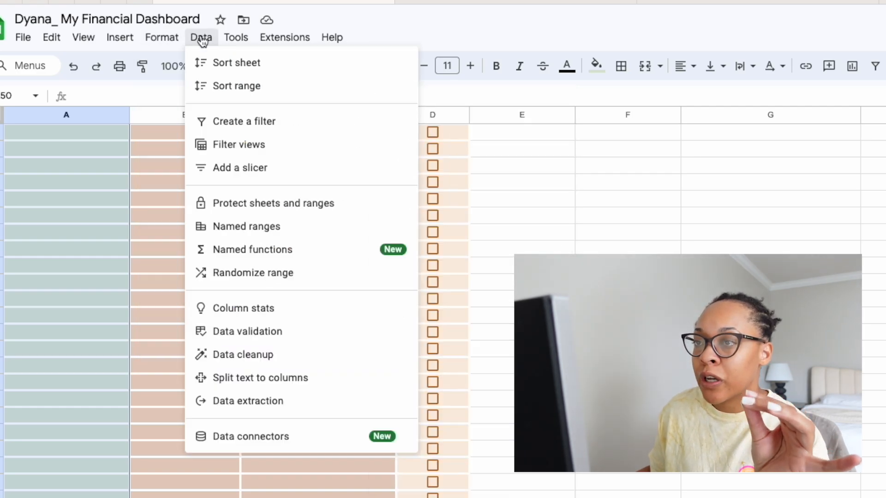
{"action": "mouse_move", "coordinate": [164, 44]}
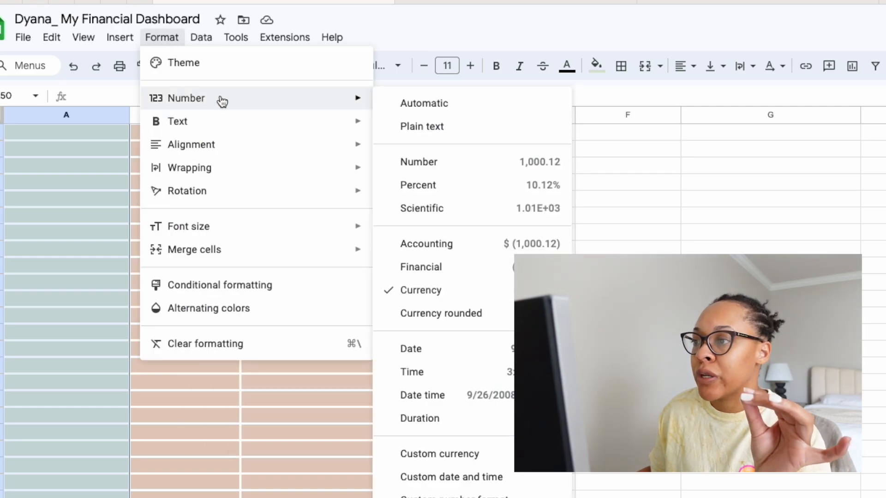
{"action": "left_click", "coordinate": [443, 298]}
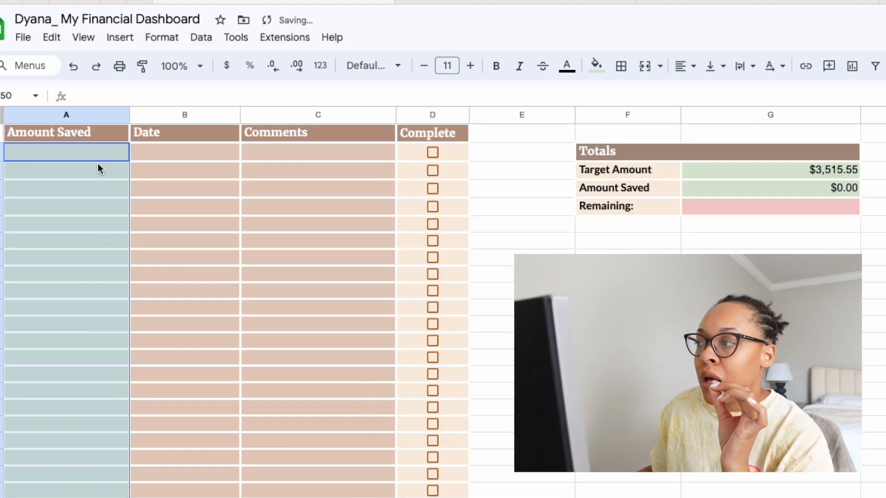
Test the Amount Saved total by entering sample amounts 2, 15, 35 and 45 in cells A2:A5
{"action": "left_click", "coordinate": [749, 193]}
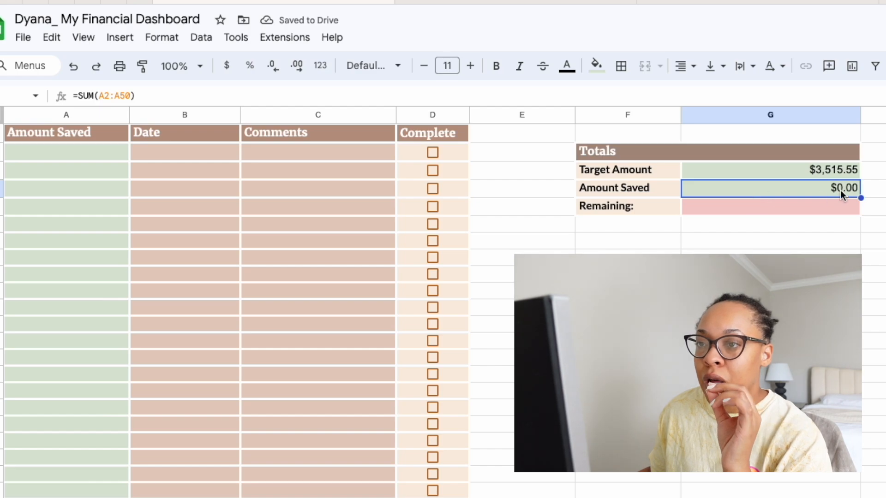
{"action": "left_click", "coordinate": [92, 159]}
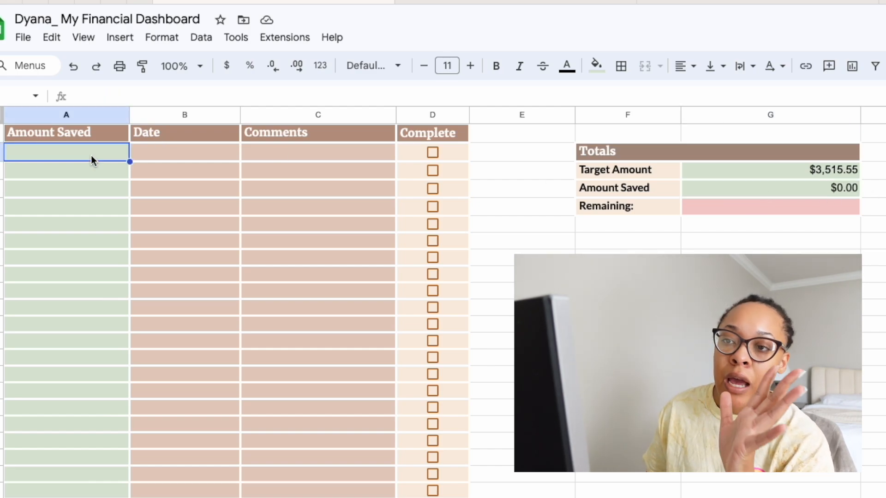
{"action": "type", "text": "2"}
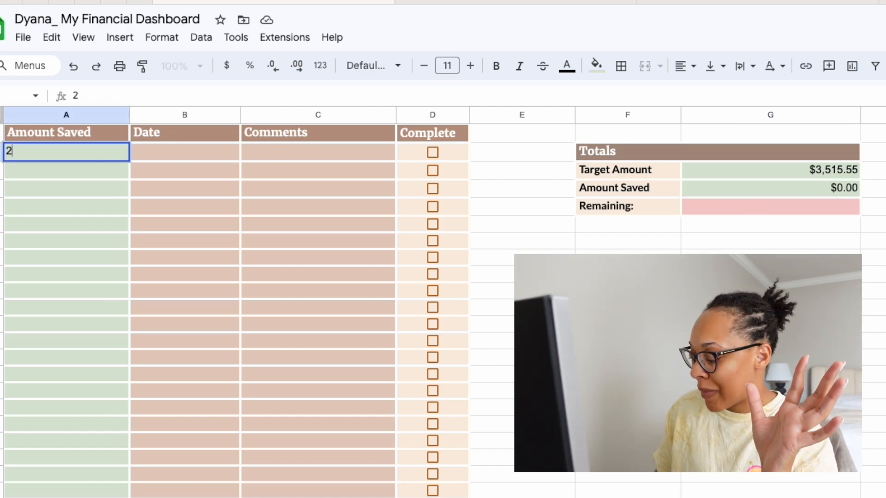
{"action": "key", "text": "Return"}
{"action": "type", "text": "15"}
{"action": "key", "text": "Return"}
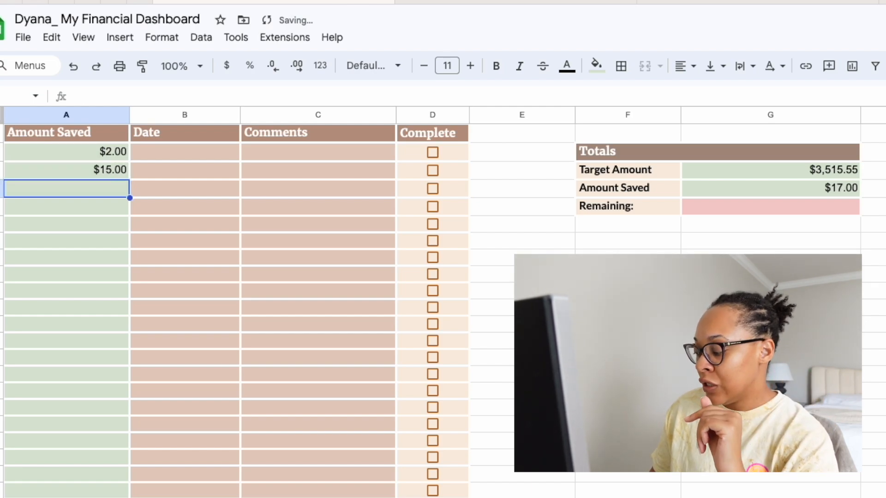
{"action": "type", "text": "35"}
{"action": "key", "text": "Return"}
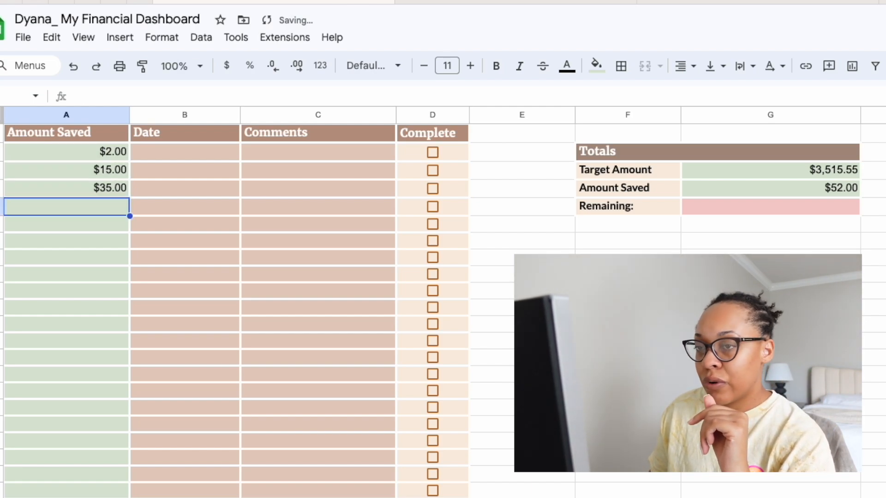
{"action": "type", "text": "45"}
{"action": "key", "text": "Return"}
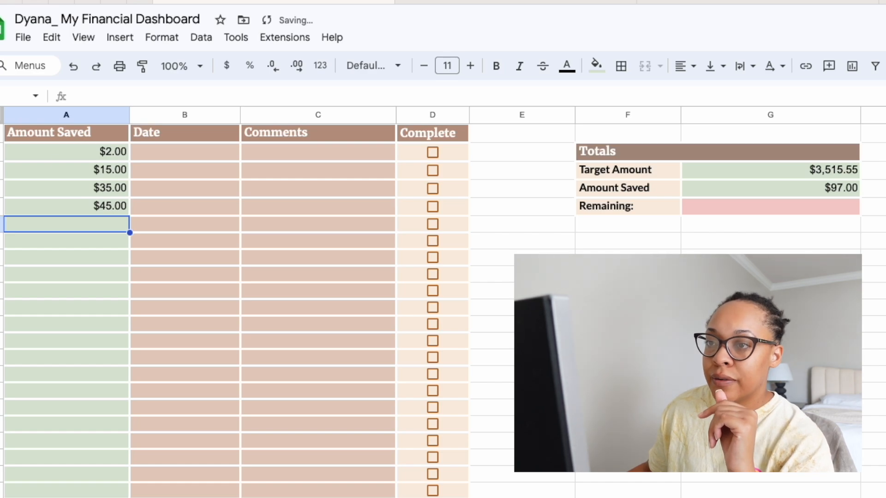
Clear the sample amounts from the Amount Saved column, leaving no entry in cells A2:A7
{"action": "left_click_drag", "start_coordinate": [109, 152], "coordinate": [76, 247]}
{"action": "key", "text": "Delete"}
{"action": "type", "text": "="}
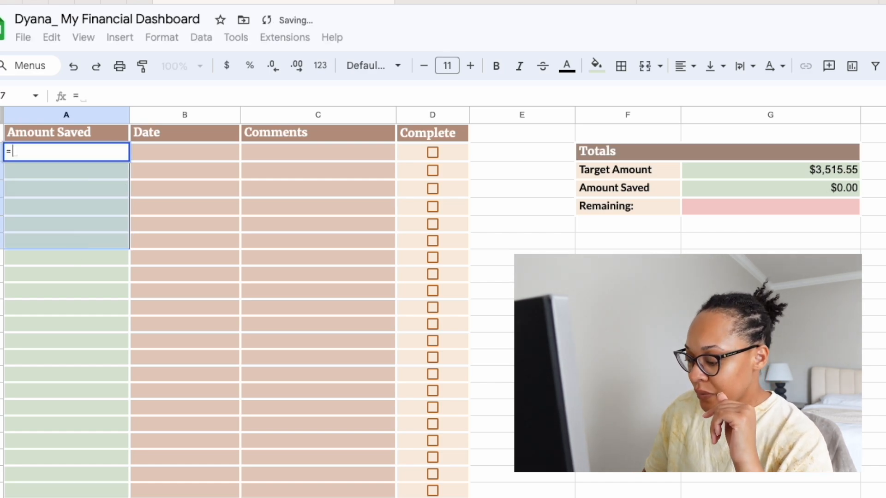
{"action": "key", "text": "Escape"}
{"action": "left_click", "coordinate": [145, 220]}
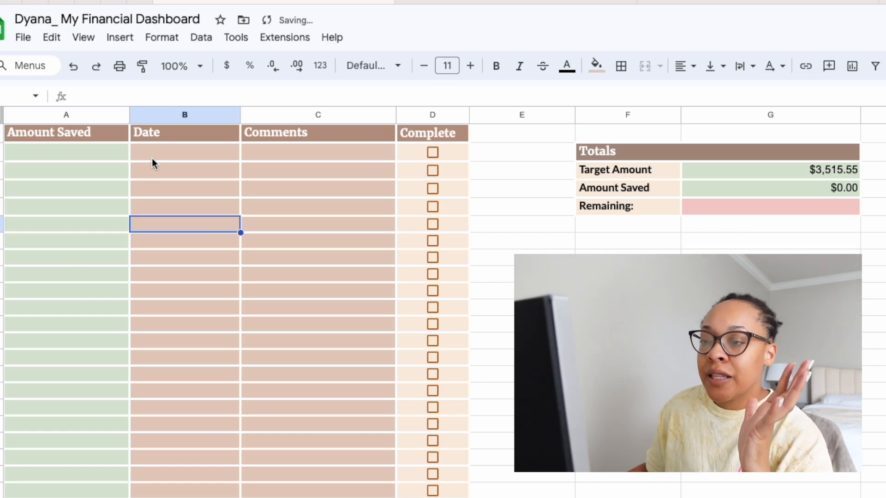
Apply the Date number format to the Date column cells B2:B50
{"action": "left_click_drag", "start_coordinate": [155, 152], "coordinate": [184, 497]}
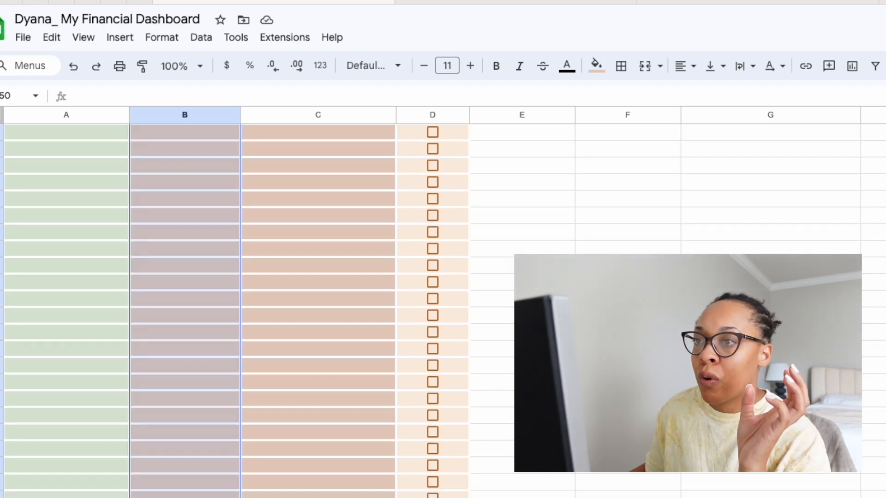
{"action": "left_click", "coordinate": [175, 41]}
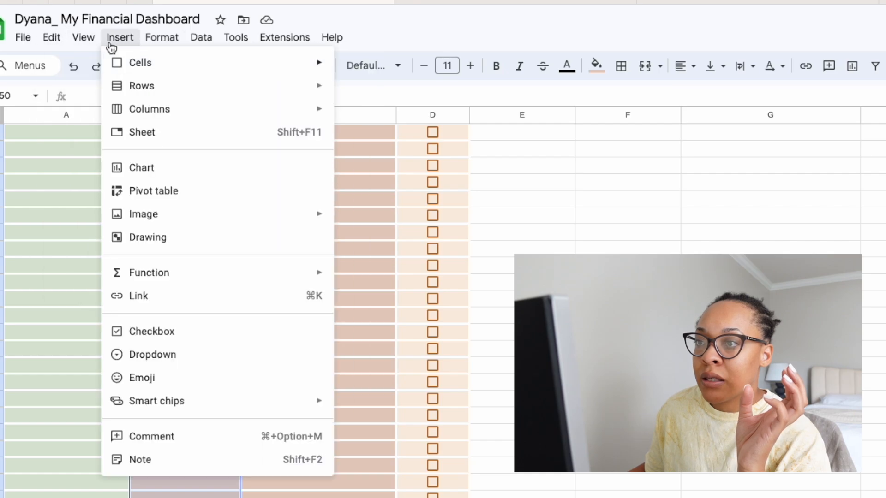
{"action": "mouse_move", "coordinate": [197, 103]}
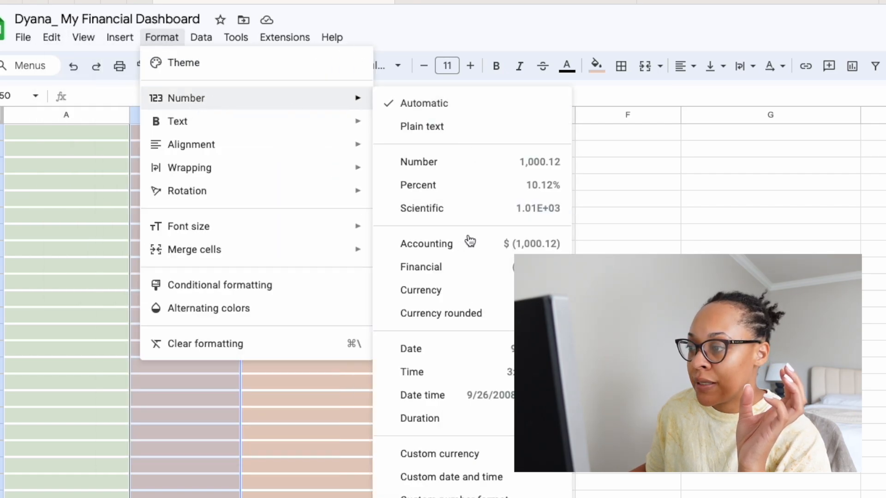
{"action": "left_click", "coordinate": [443, 356]}
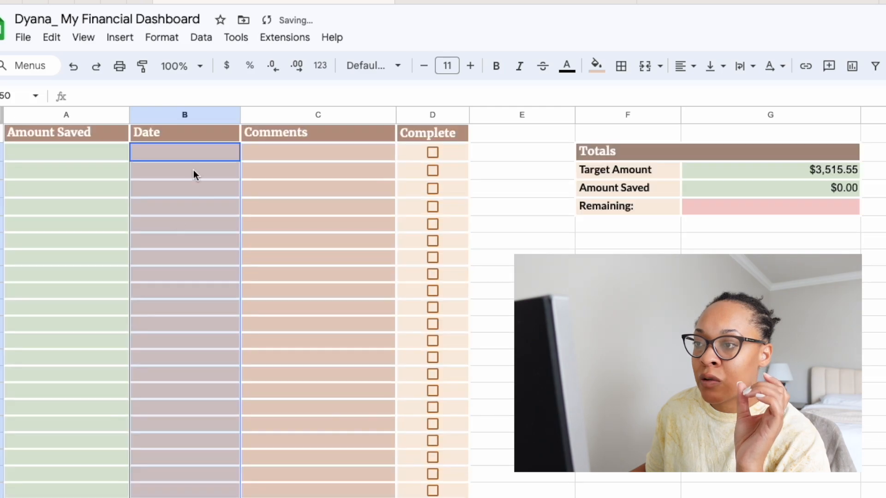
Format the Comments column cells C2:C50 as plain text
{"action": "left_click", "coordinate": [314, 153]}
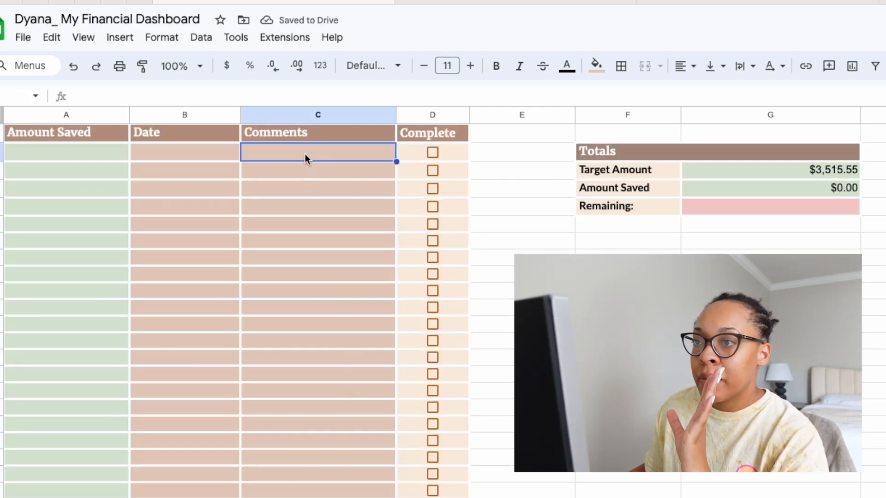
{"action": "key", "text": "ctrl+shift+Down"}
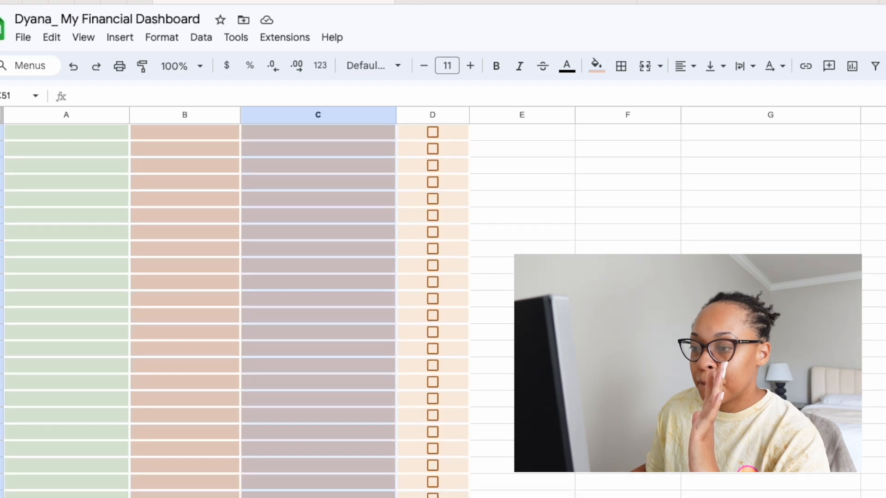
{"action": "key", "text": "shift+Up"}
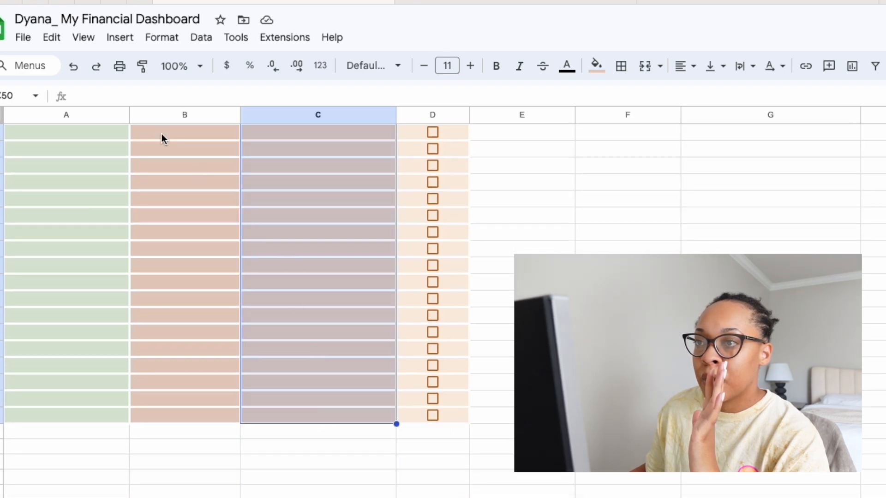
{"action": "left_click", "coordinate": [161, 37]}
{"action": "mouse_move", "coordinate": [350, 107]}
{"action": "left_click", "coordinate": [409, 128]}
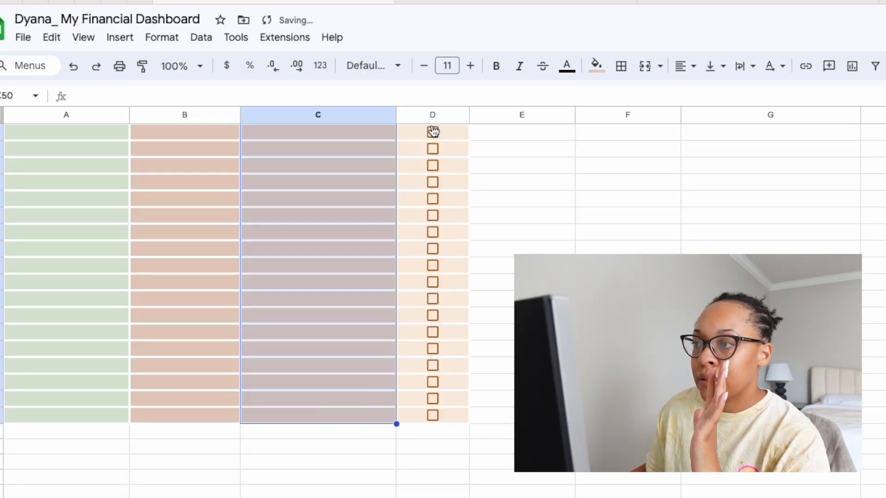
{"action": "scroll", "coordinate": [304, 195], "scroll_direction": "down", "scroll_amount": 5}
{"action": "scroll", "coordinate": [305, 200], "scroll_direction": "up", "scroll_amount": 10}
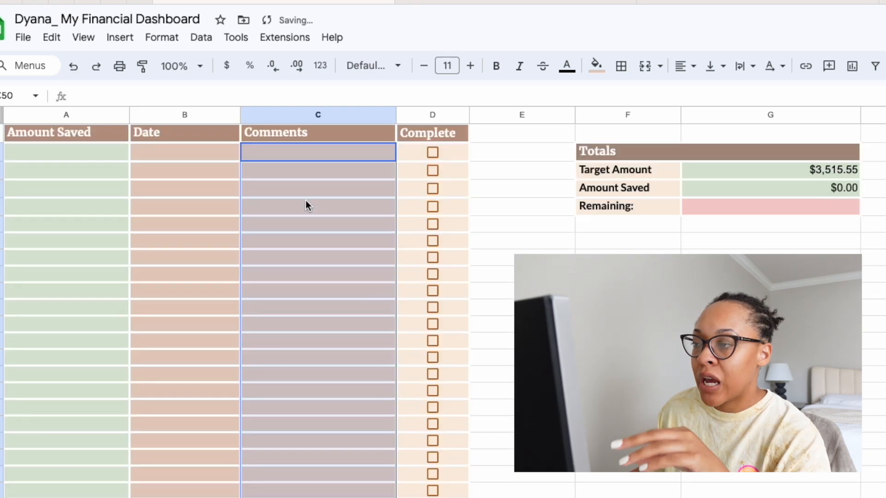
{"action": "left_click", "coordinate": [531, 240]}
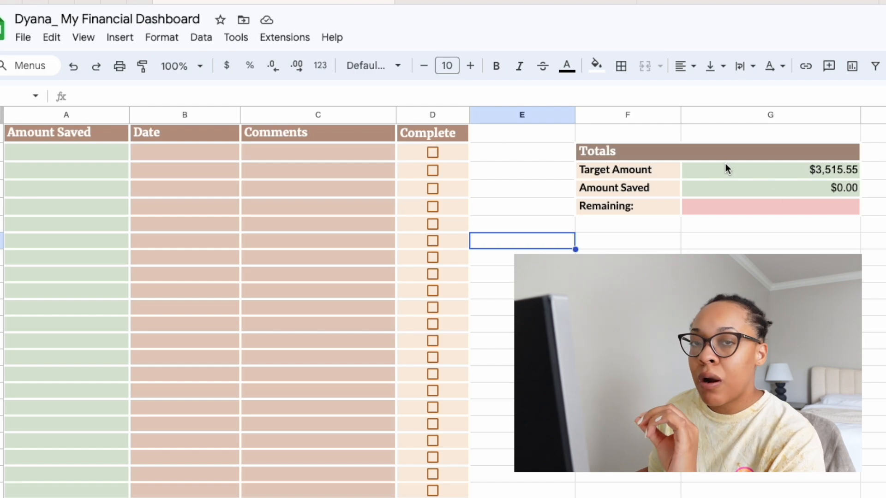
Calculate the Remaining total in cell G5 by subtracting Amount Saved from Target Amount with the formula =G3-G4
{"action": "left_click", "coordinate": [722, 188]}
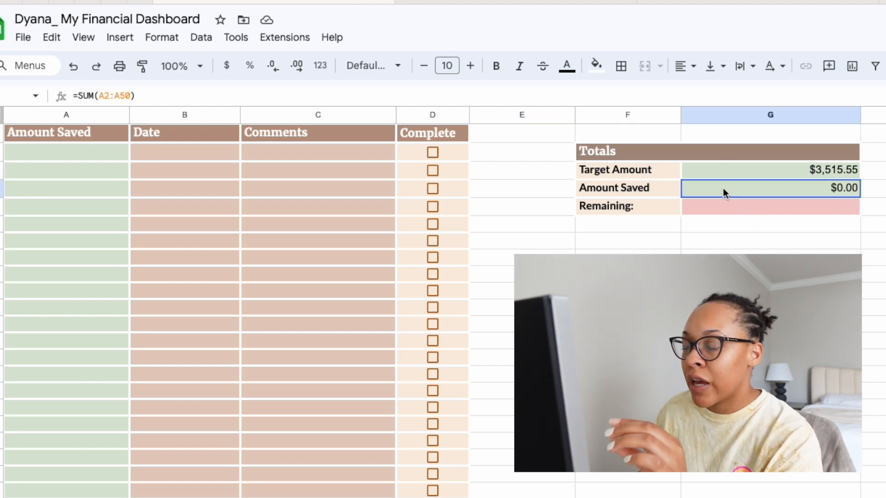
{"action": "left_click", "coordinate": [780, 213]}
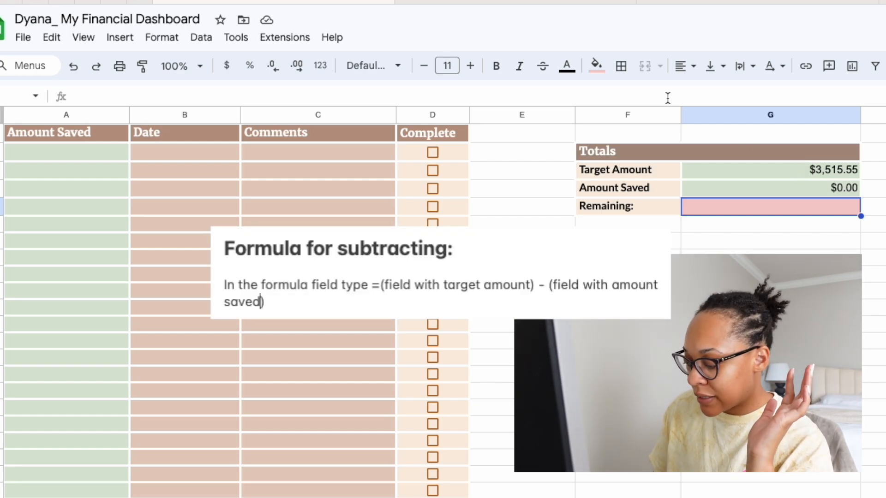
{"action": "left_click", "coordinate": [668, 97]}
{"action": "type", "text": "="}
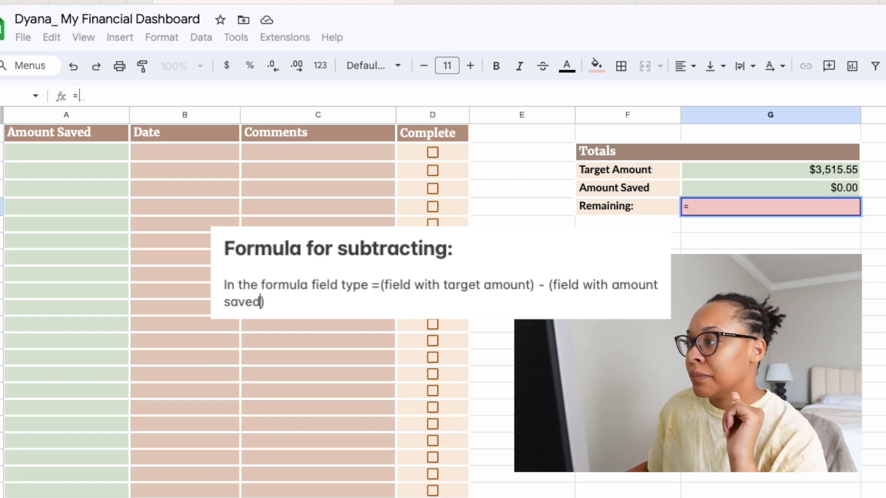
{"action": "left_click", "coordinate": [792, 173]}
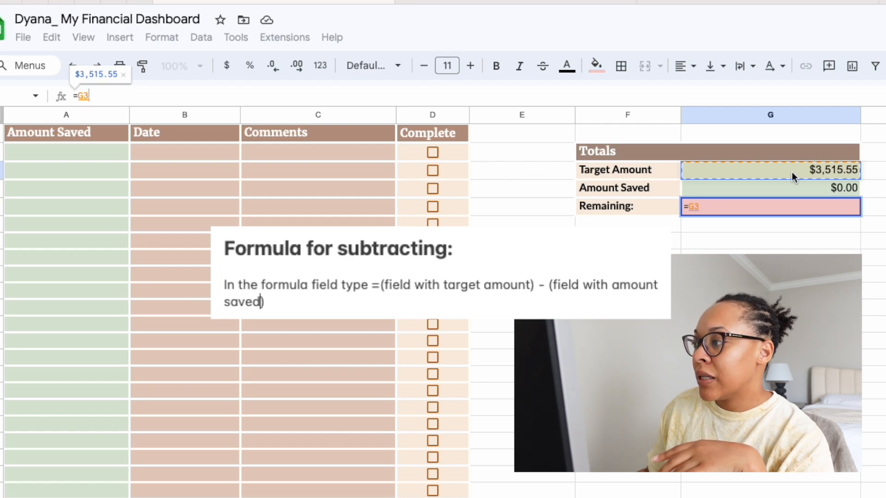
{"action": "type", "text": "-"}
{"action": "left_click", "coordinate": [789, 191]}
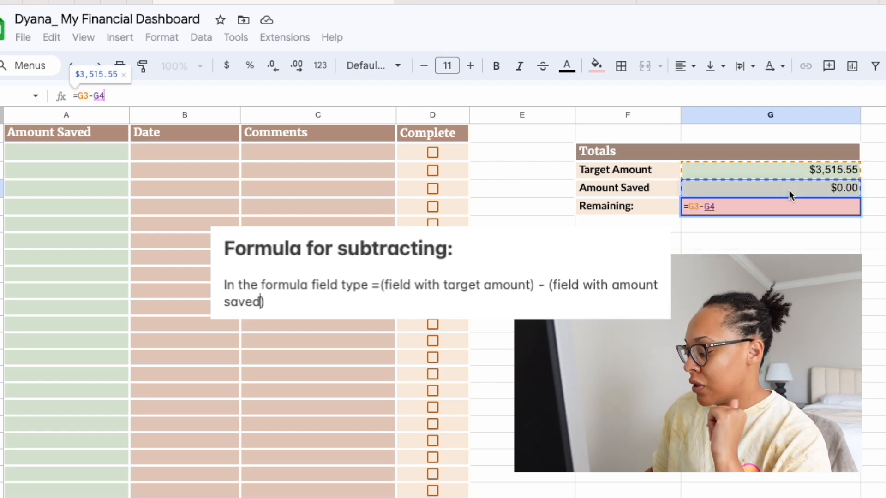
{"action": "key", "text": "Return"}
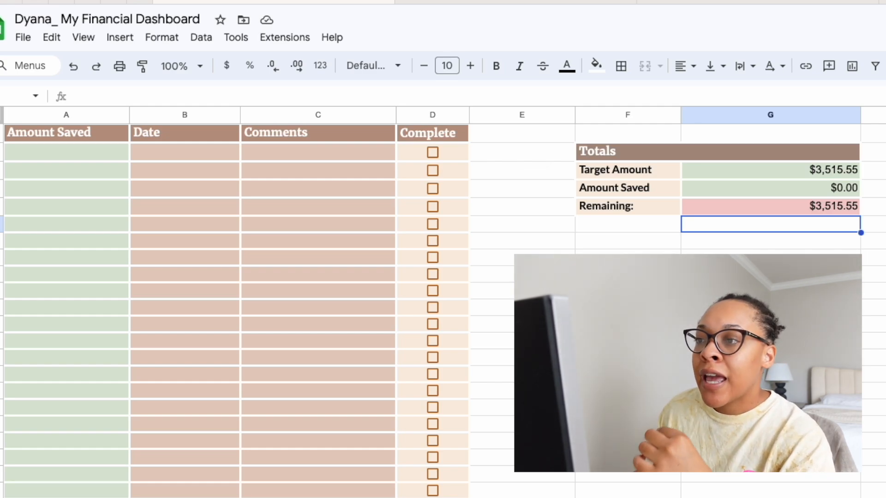
Enter the first savings record in row 2 with the date 9/8/2023 and an amount saved of 150
{"action": "left_click", "coordinate": [106, 153]}
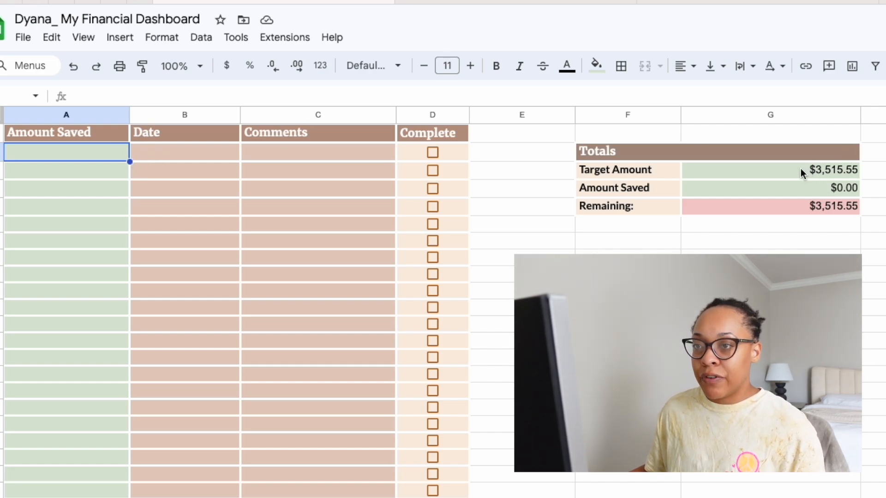
{"action": "left_click", "coordinate": [187, 160]}
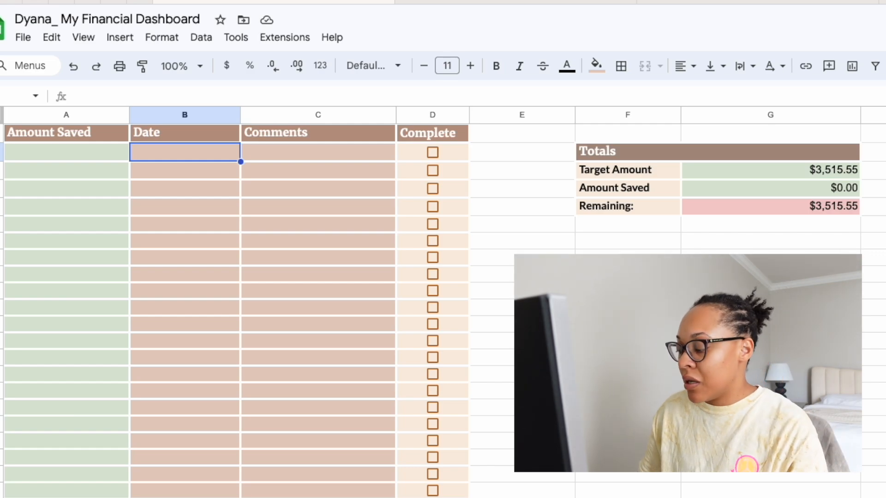
{"action": "type", "text": "9/8/2023"}
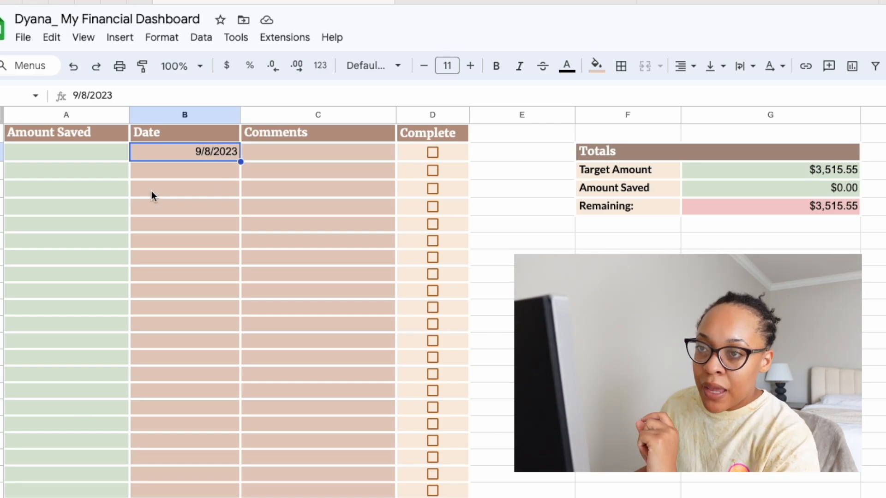
{"action": "left_click", "coordinate": [99, 153]}
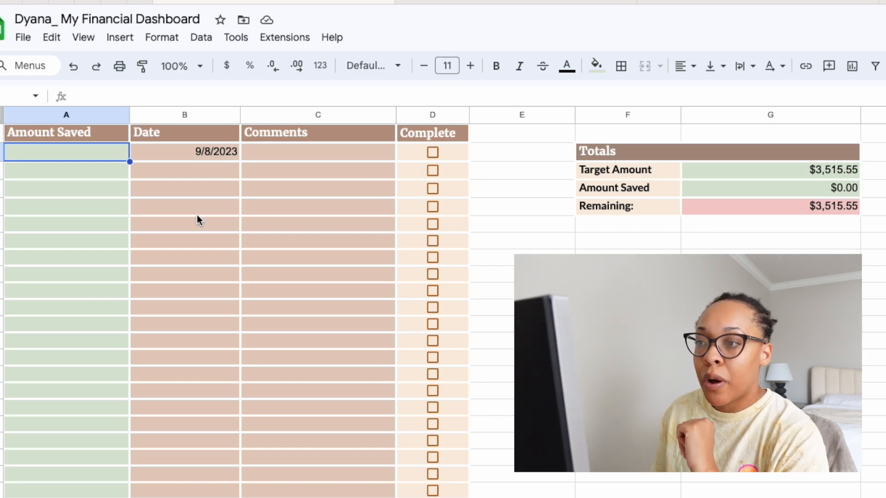
{"action": "type", "text": "1"}
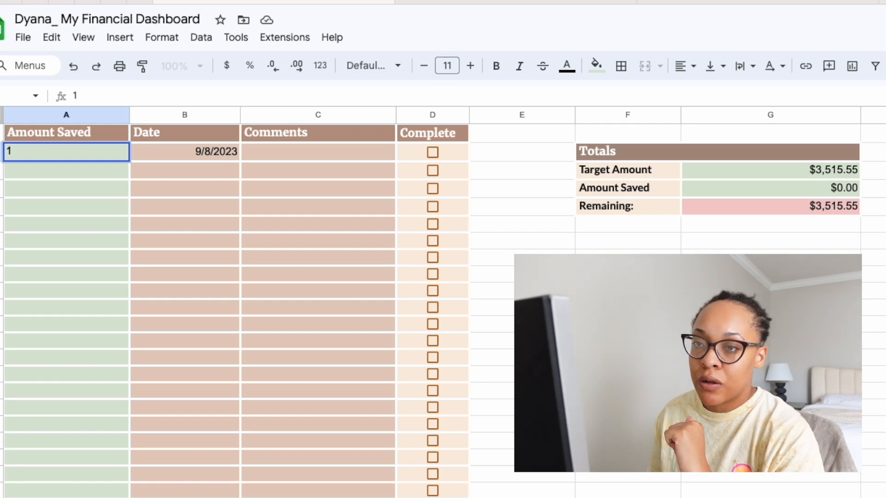
{"action": "type", "text": "50"}
{"action": "key", "text": "Return"}
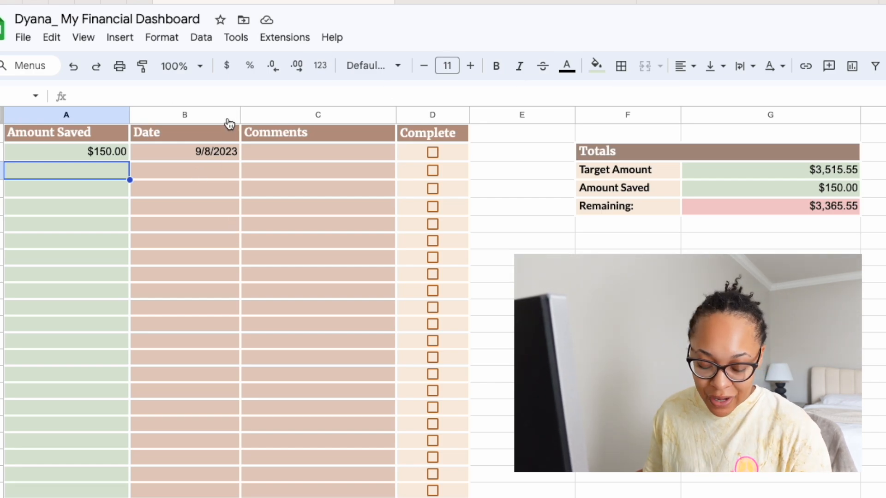
Add a savings record in row 3 with the date 9/22/2023 and an amount saved of 150
{"action": "left_click", "coordinate": [217, 168]}
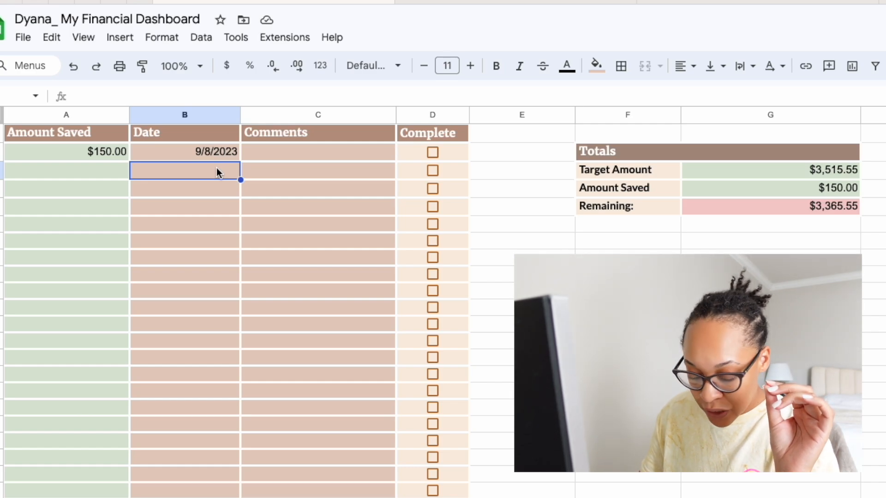
{"action": "type", "text": "9/22/2023"}
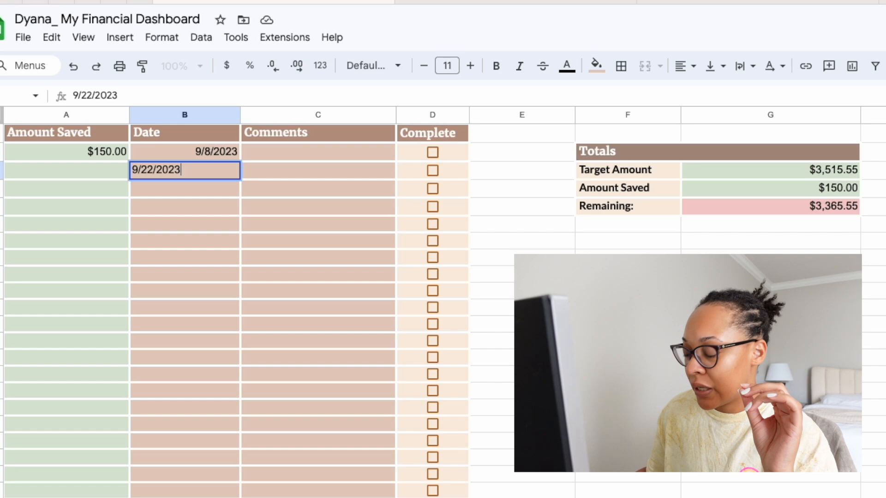
{"action": "key", "text": "Return"}
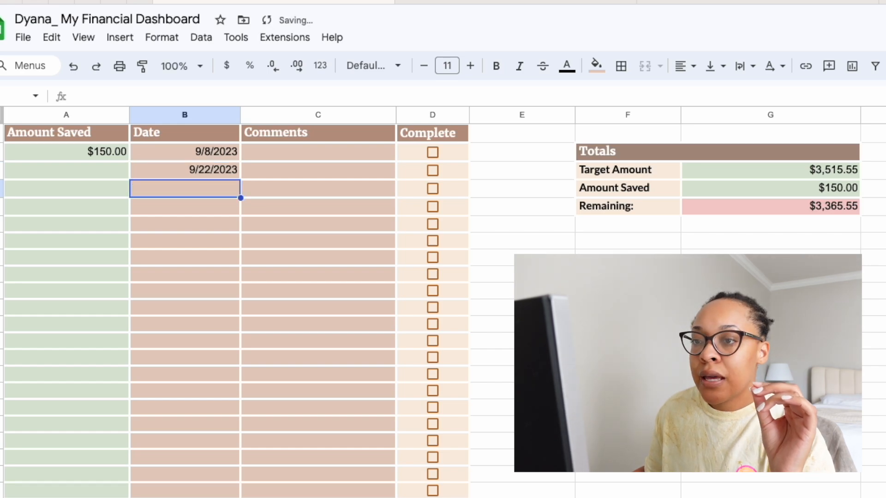
{"action": "left_click", "coordinate": [76, 168]}
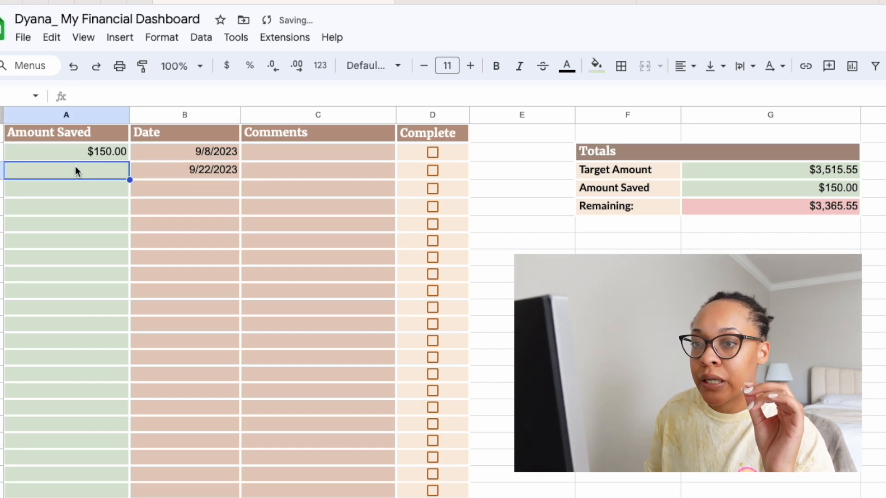
{"action": "type", "text": "150"}
{"action": "key", "text": "Return"}
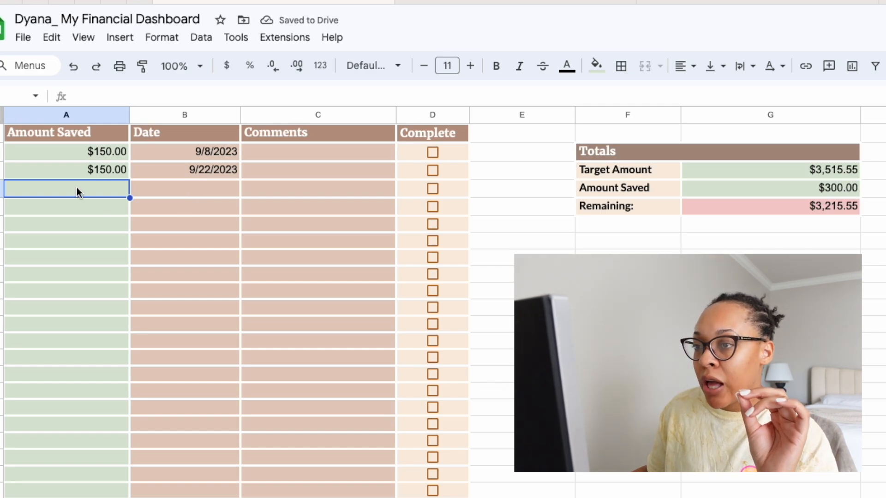
Add a savings record in row 4 with the date 9/23/2023 and an amount saved of 800
{"action": "left_click", "coordinate": [188, 193]}
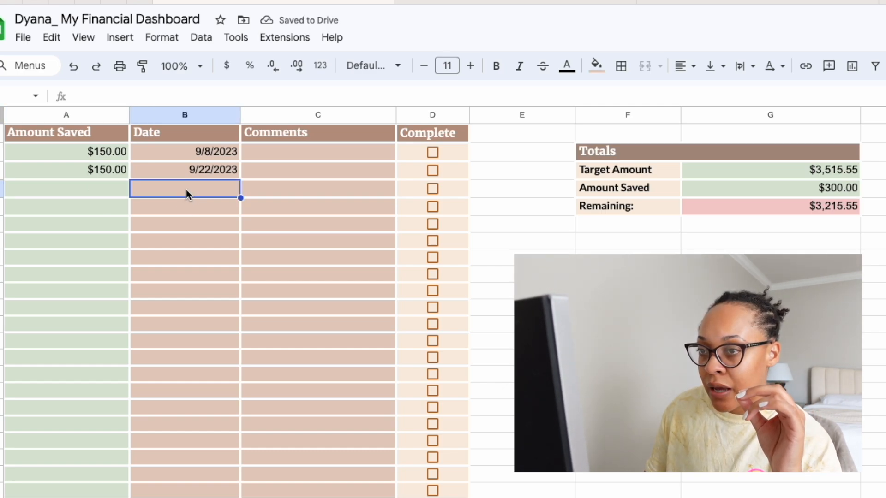
{"action": "type", "text": "9/"}
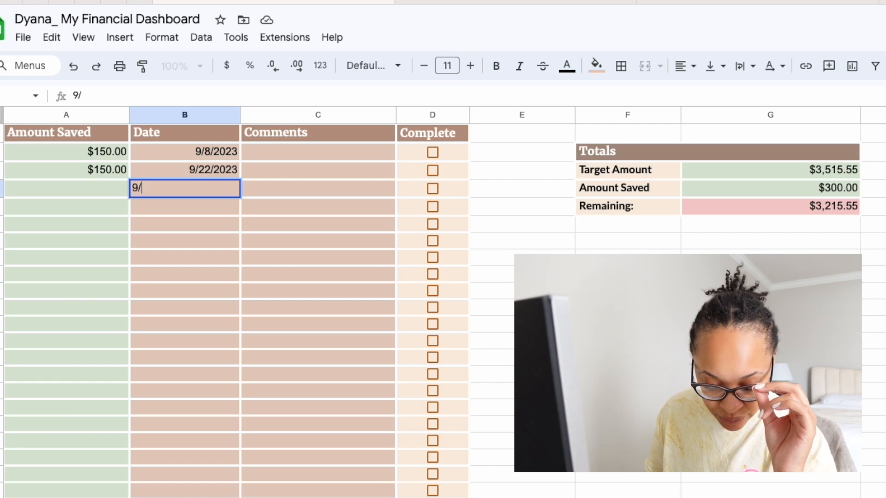
{"action": "type", "text": "23/"}
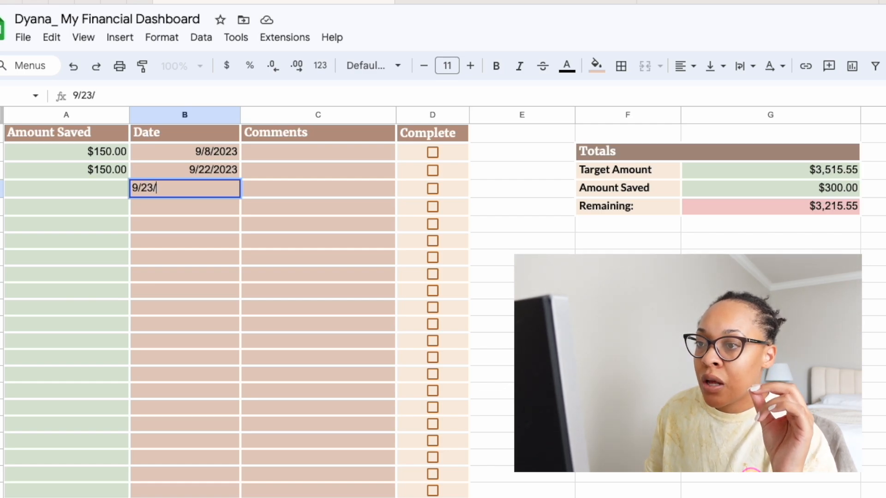
{"action": "type", "text": "2023"}
{"action": "key", "text": "Return"}
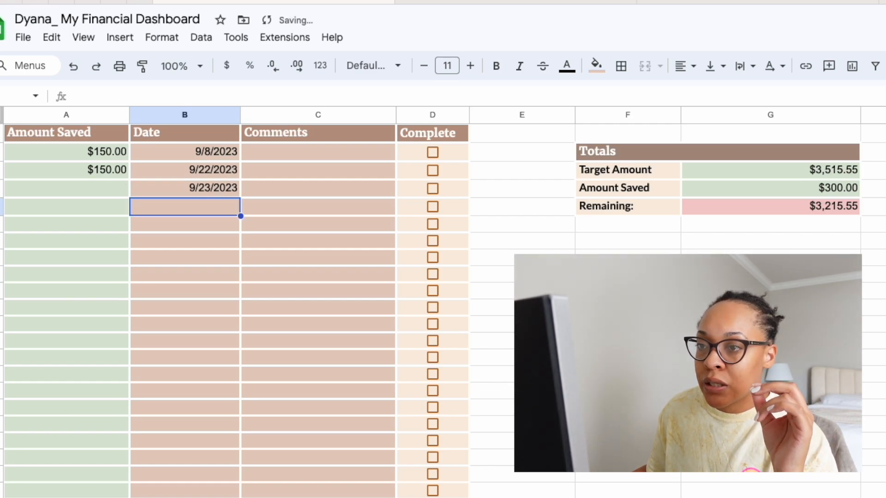
{"action": "left_click", "coordinate": [54, 192]}
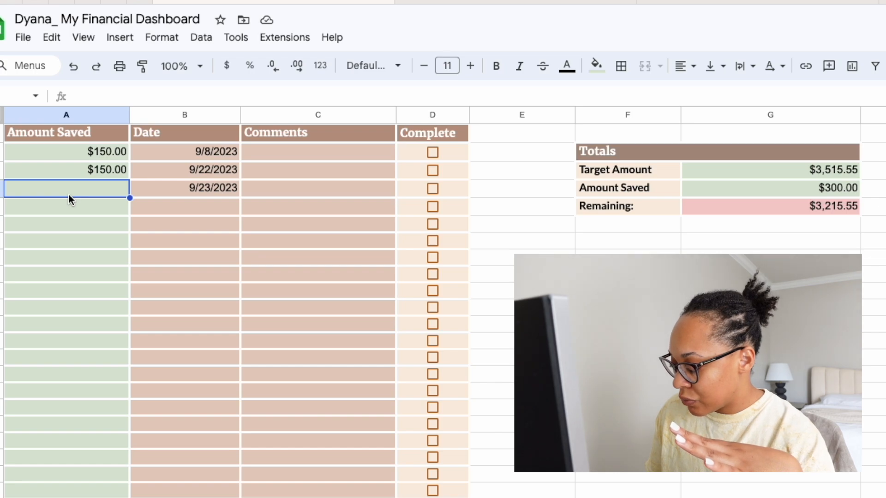
{"action": "type", "text": "800"}
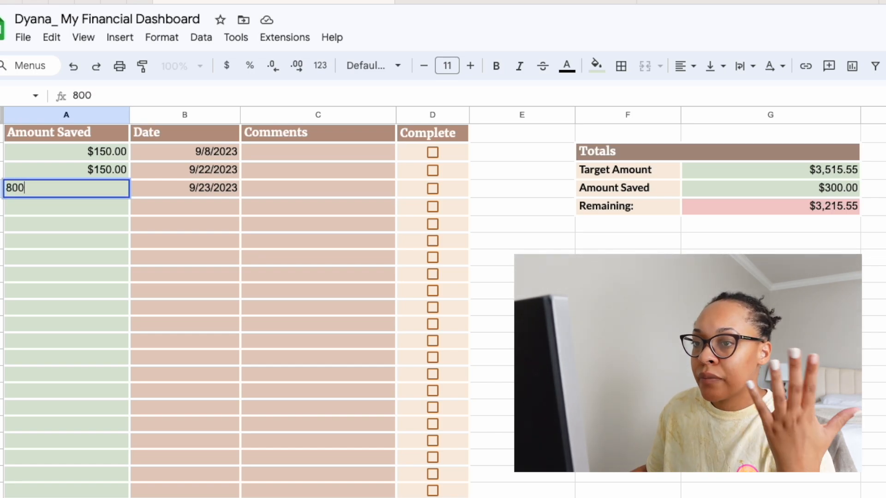
{"action": "key", "text": "Return"}
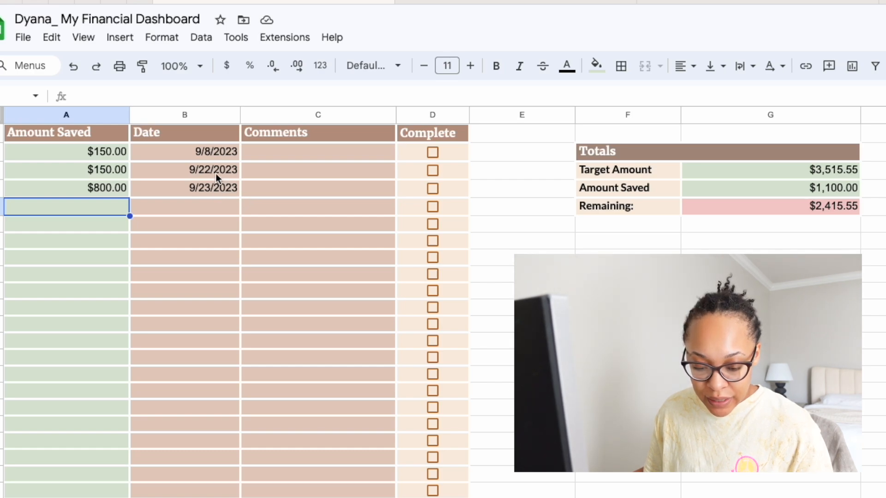
Add a savings record in row 5 with the date 10/6/2023 and an amount saved of 175
{"action": "left_click", "coordinate": [203, 209]}
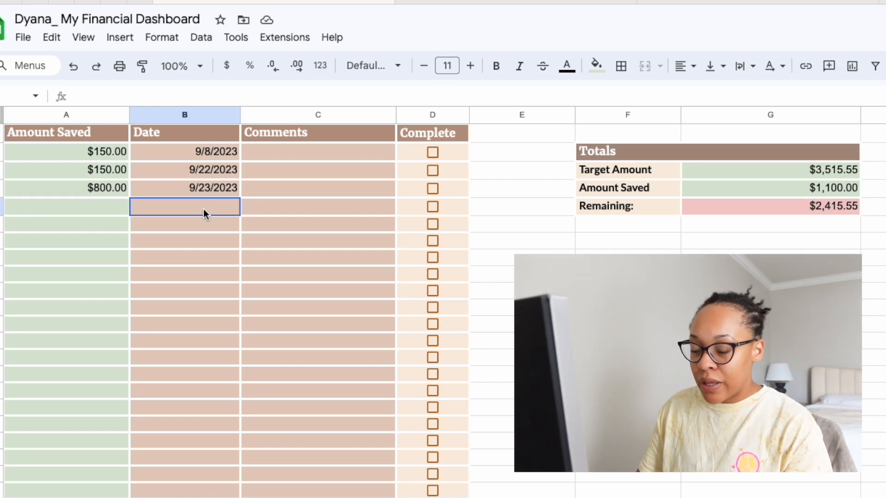
{"action": "type", "text": "10/6/2023"}
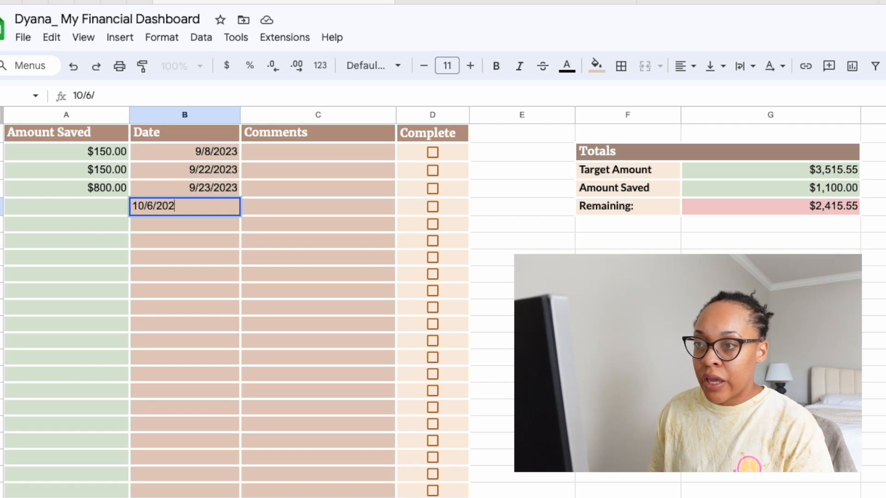
{"action": "key", "text": "Return"}
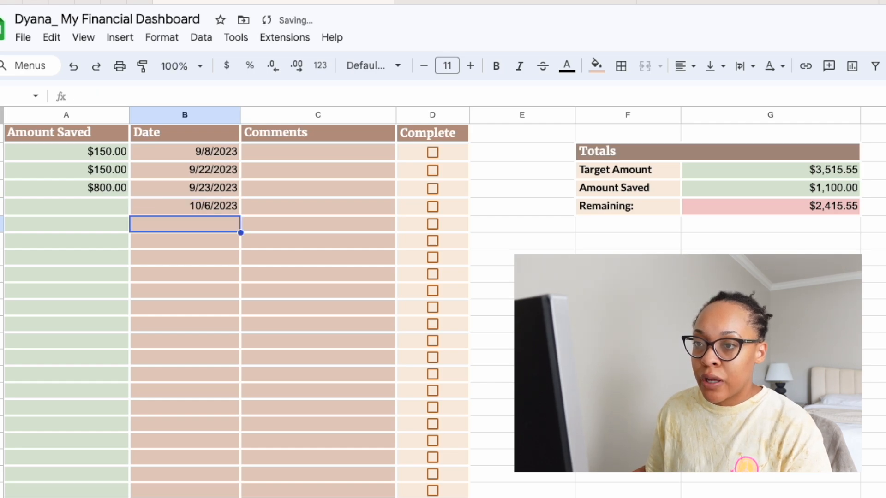
{"action": "left_click", "coordinate": [96, 206]}
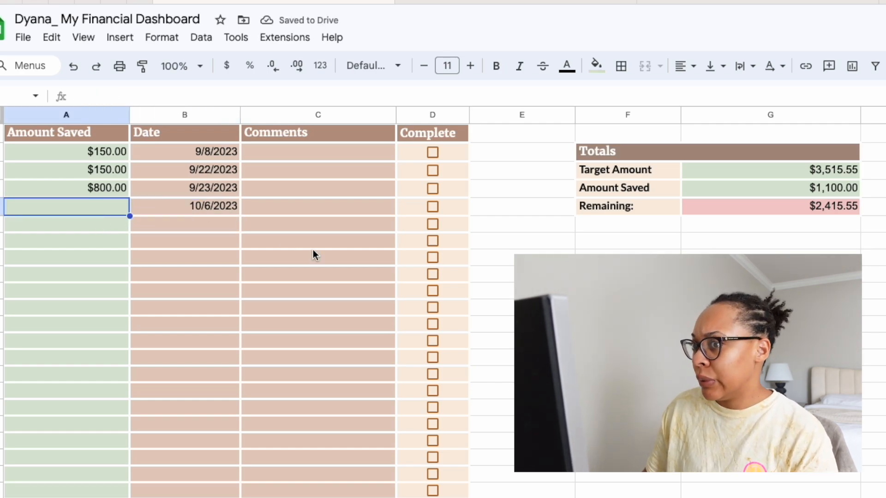
{"action": "type", "text": "175"}
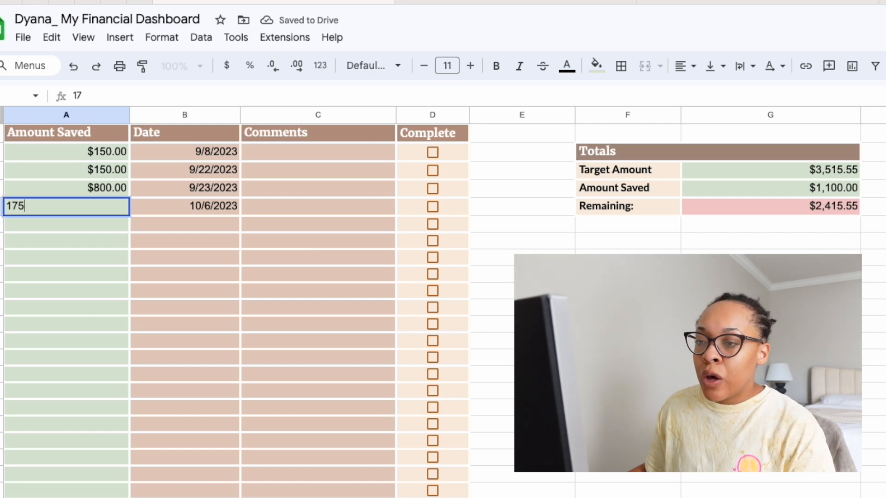
{"action": "key", "text": "Return"}
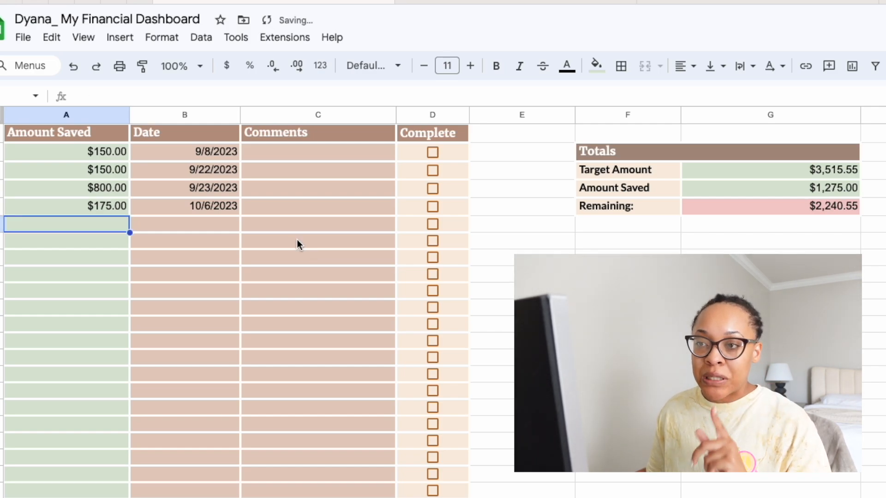
Add a savings record in row 6 with the date 10/20/2023 and an amount saved of 175
{"action": "left_click", "coordinate": [214, 223]}
{"action": "type", "text": "10"}
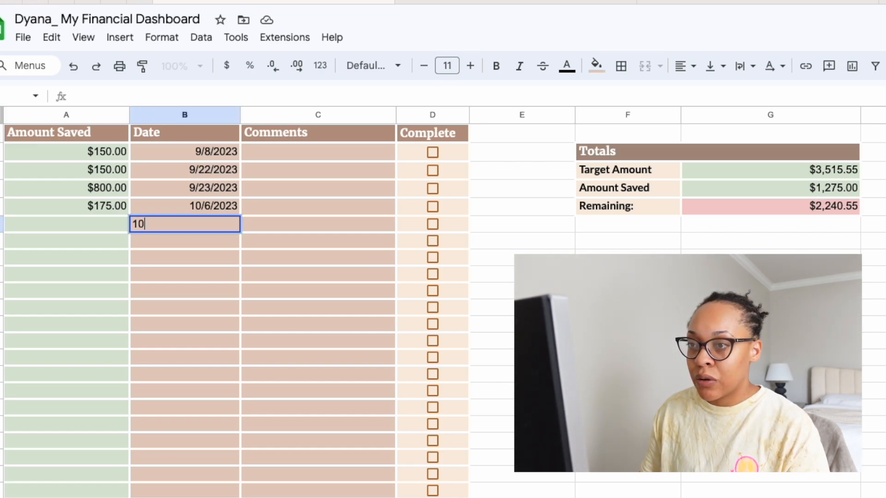
{"action": "type", "text": "/20/2023"}
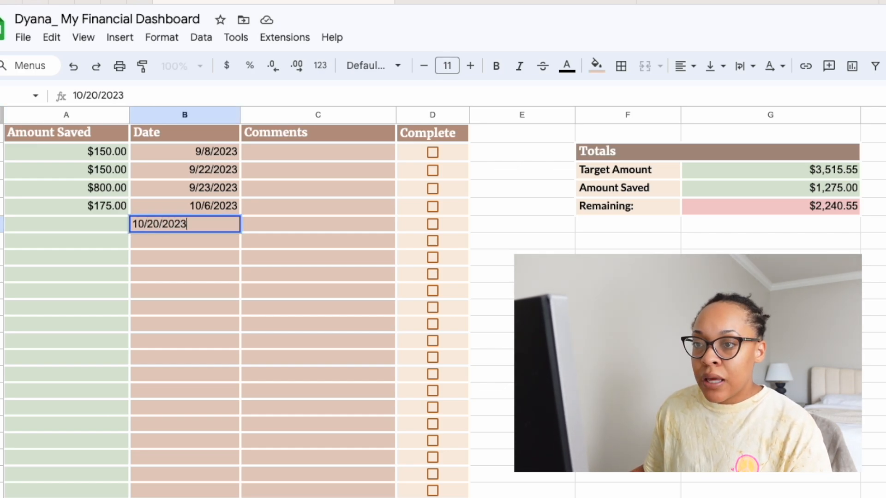
{"action": "key", "text": "Return"}
{"action": "left_click", "coordinate": [101, 230]}
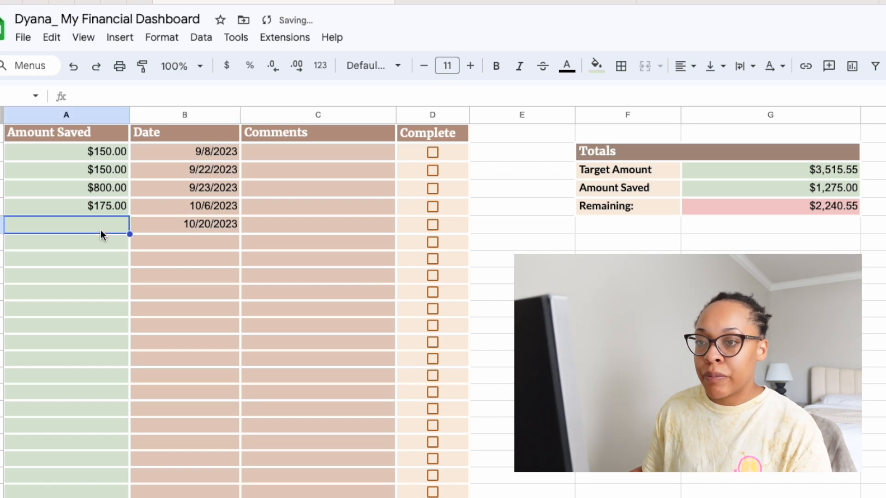
{"action": "type", "text": "175"}
{"action": "key", "text": "Return"}
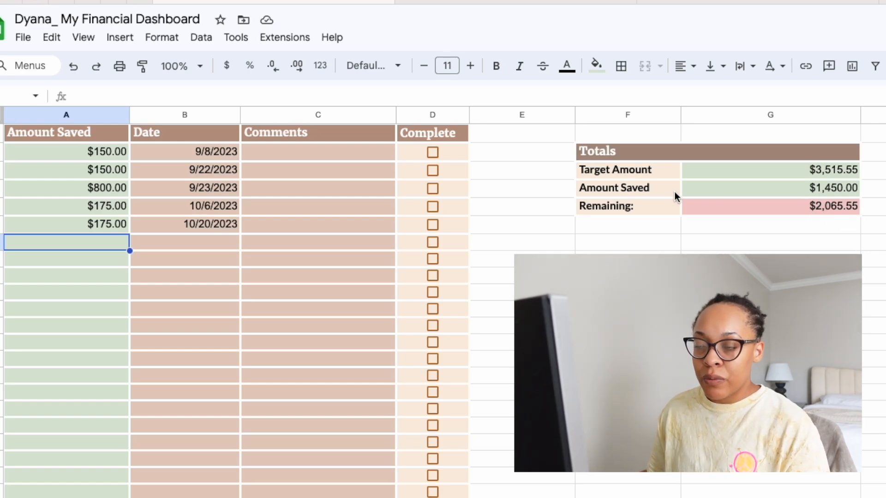
Add a savings record in row 7 with the date 10/23/2023 and an amount saved of 800
{"action": "left_click", "coordinate": [161, 242]}
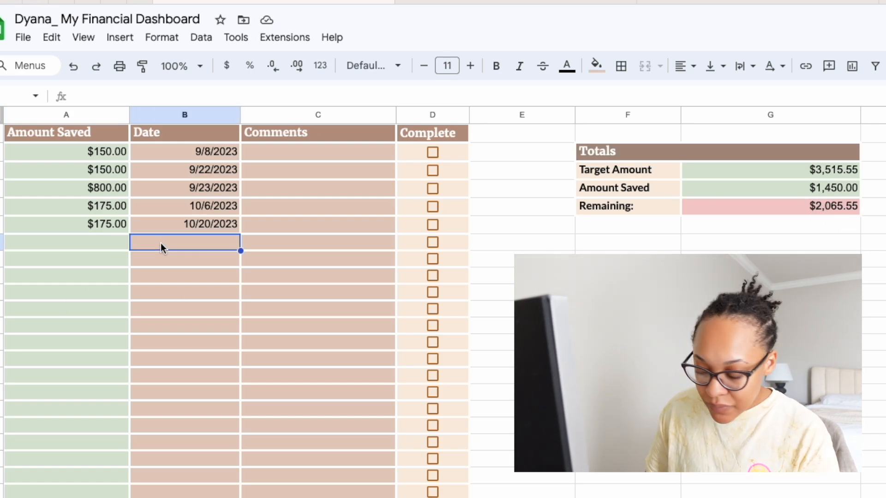
{"action": "type", "text": "10/22/"}
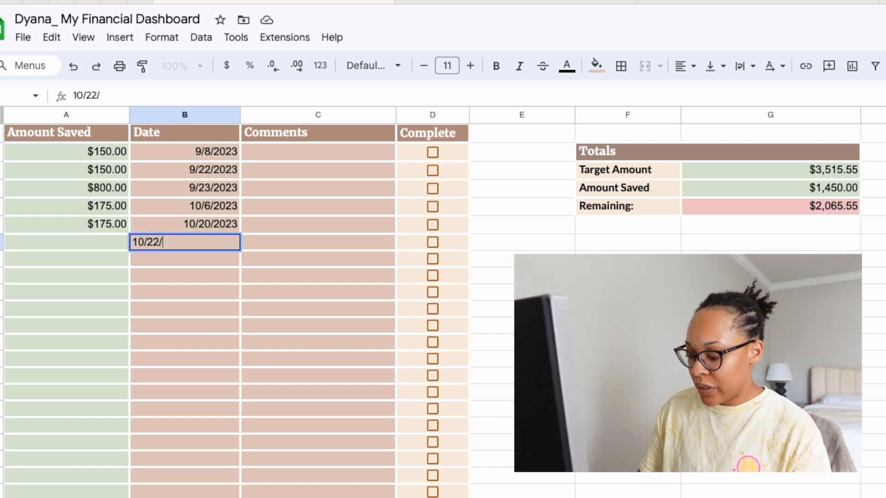
{"action": "key", "text": "BackSpace"}
{"action": "key", "text": "BackSpace"}
{"action": "type", "text": "3/"}
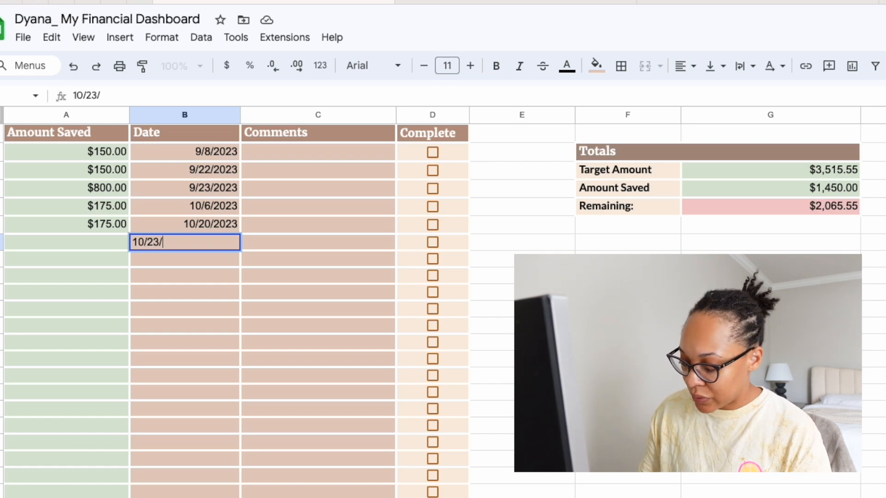
{"action": "type", "text": "20"}
{"action": "key", "text": "BackSpace"}
{"action": "type", "text": "2023"}
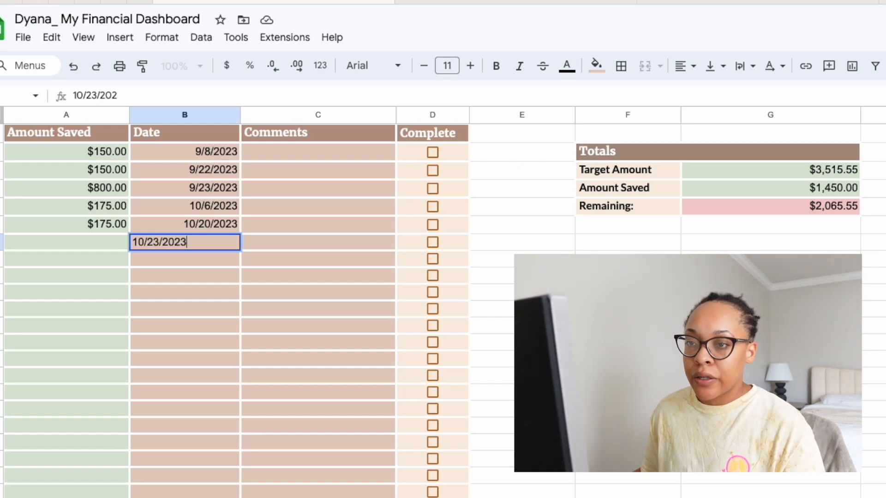
{"action": "key", "text": "Return"}
{"action": "left_click", "coordinate": [34, 242]}
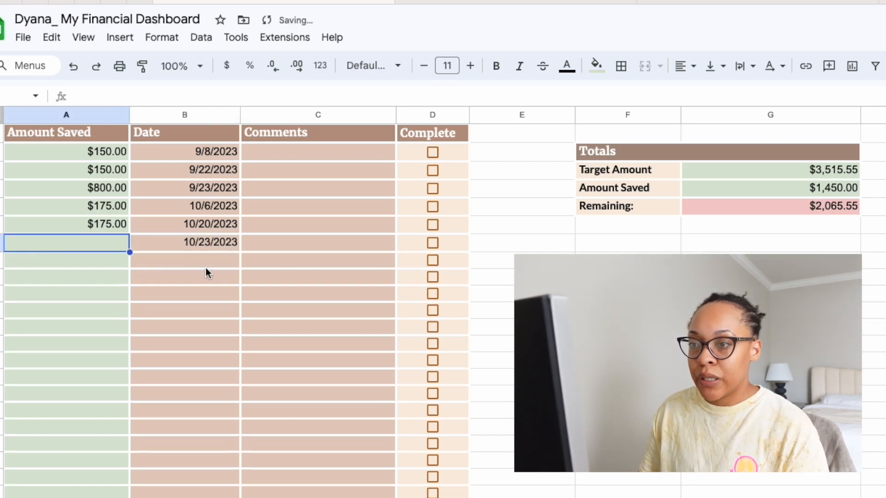
{"action": "type", "text": "800"}
{"action": "key", "text": "Return"}
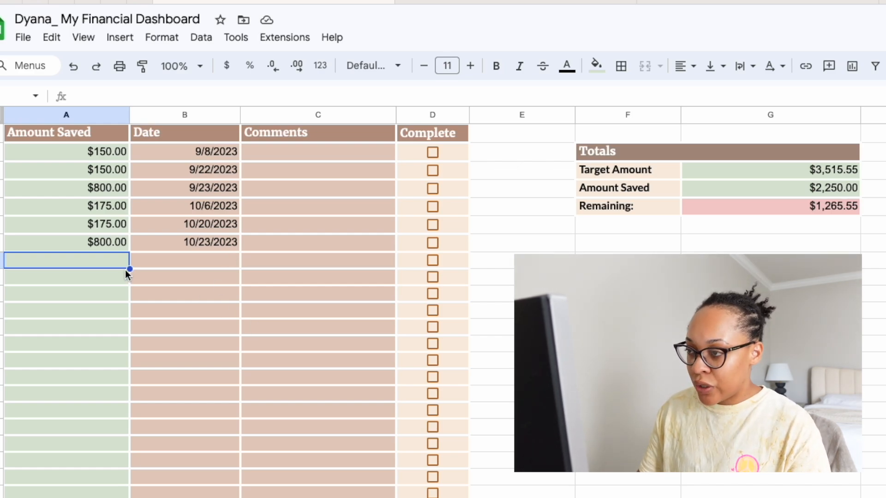
{"action": "type", "text": "11/"}
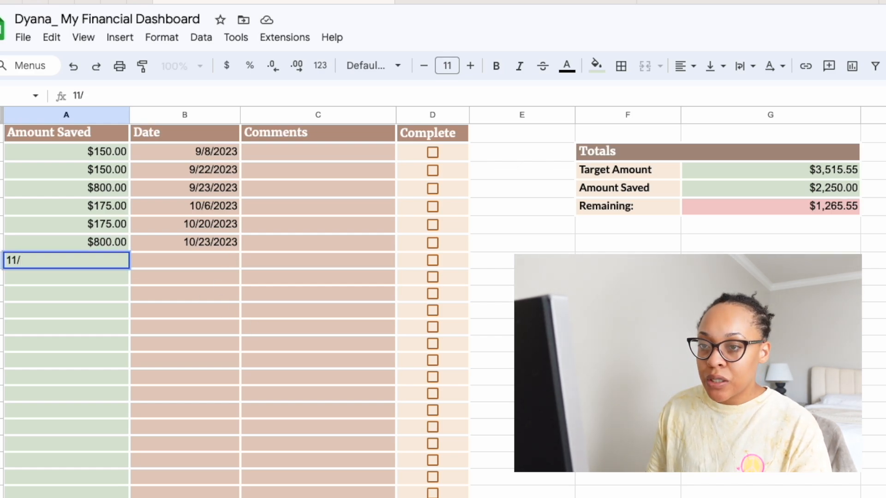
{"action": "type", "text": "3/2023"}
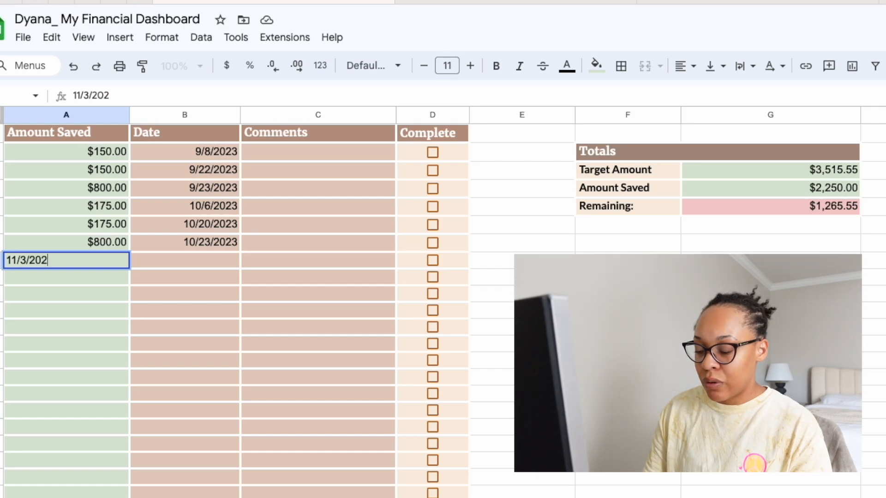
{"action": "key", "text": "BackSpace"}
{"action": "key", "text": "BackSpace"}
{"action": "key", "text": "BackSpace"}
{"action": "key", "text": "BackSpace"}
{"action": "key", "text": "BackSpace"}
{"action": "key", "text": "BackSpace"}
{"action": "key", "text": "BackSpace"}
{"action": "key", "text": "BackSpace"}
{"action": "key", "text": "BackSpace"}
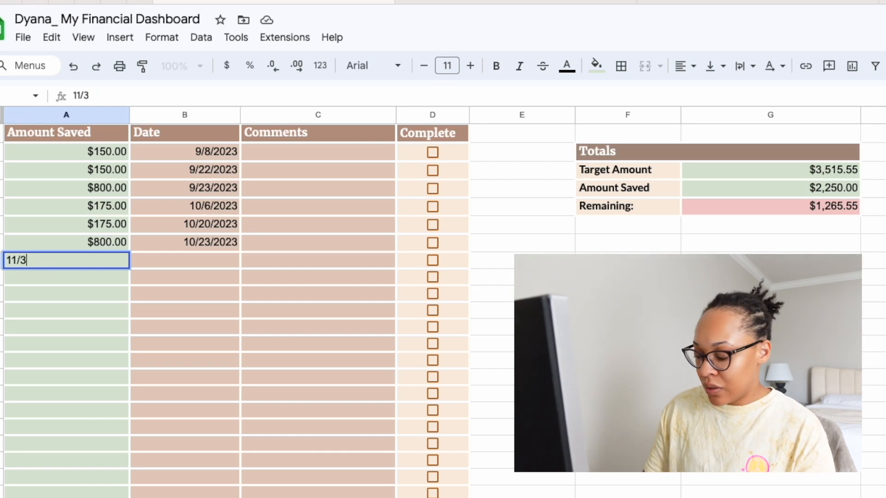
Add a savings record in row 8 with an amount saved of 185 and the date 11/03/2023
{"action": "type", "text": "17"}
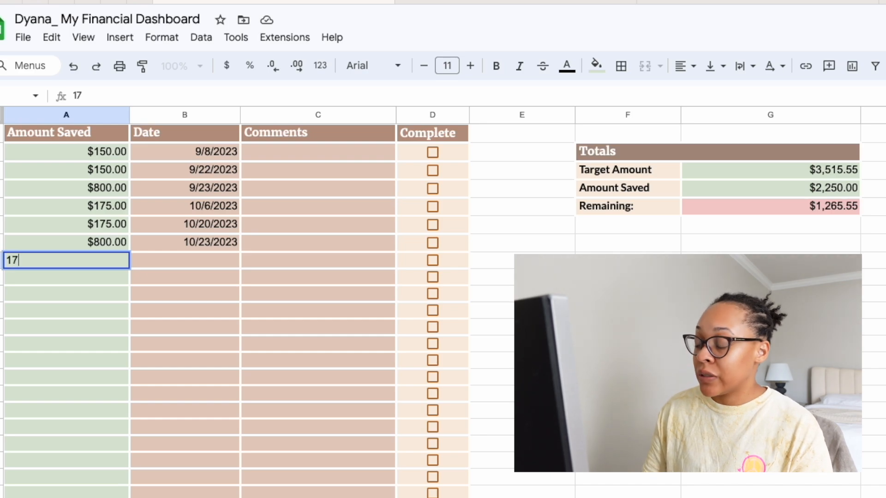
{"action": "key", "text": "BackSpace"}
{"action": "type", "text": "85"}
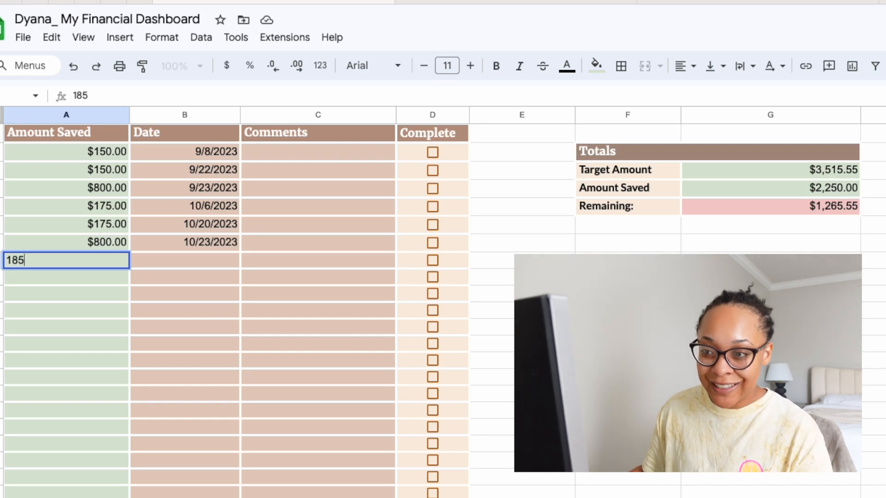
{"action": "key", "text": "Return"}
{"action": "left_click", "coordinate": [163, 259]}
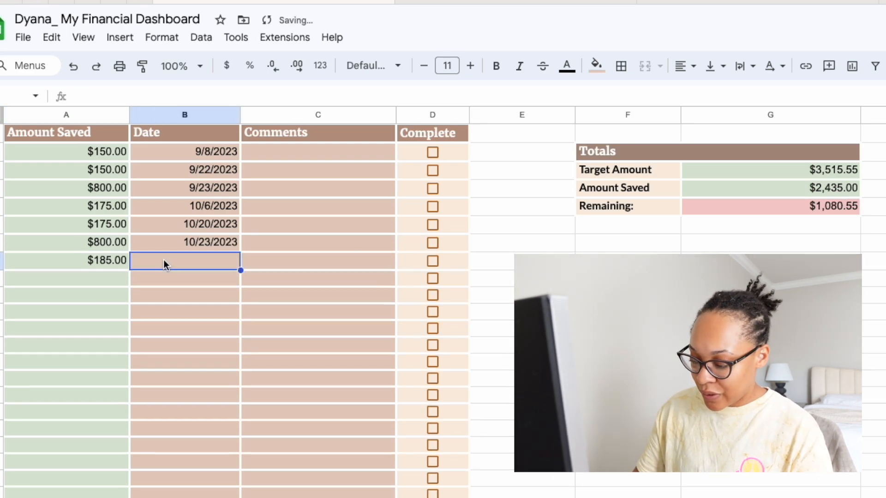
{"action": "type", "text": "10"}
{"action": "key", "text": "BackSpace"}
{"action": "type", "text": "1"}
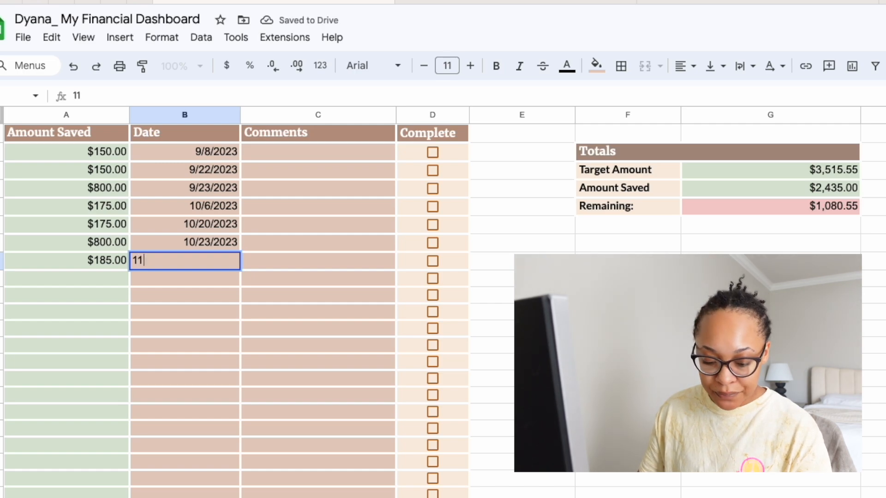
{"action": "type", "text": "/03/2023"}
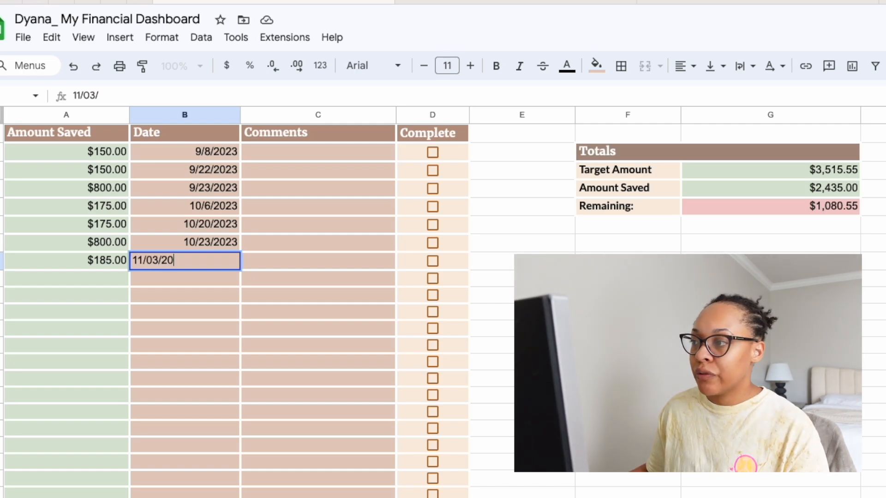
{"action": "key", "text": "Return"}
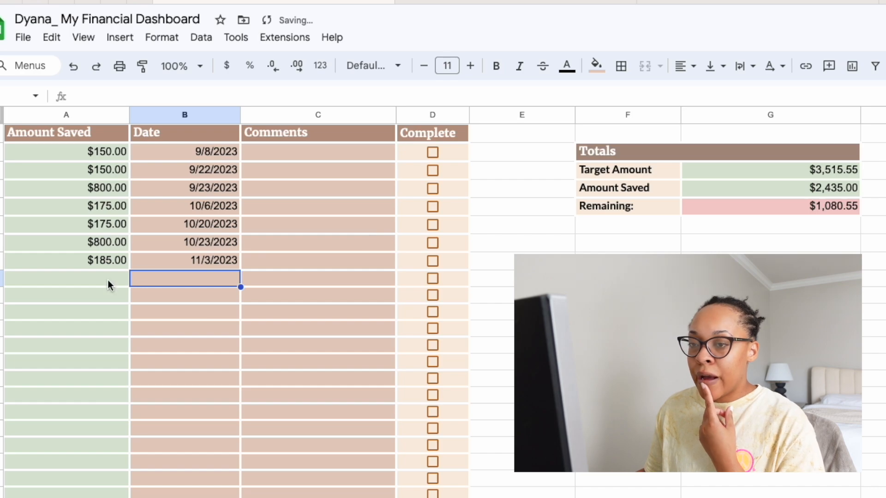
Add a savings record in row 9 with an amount saved of 185 and the date 11/17/2023
{"action": "left_click", "coordinate": [94, 265]}
{"action": "left_click", "coordinate": [92, 281]}
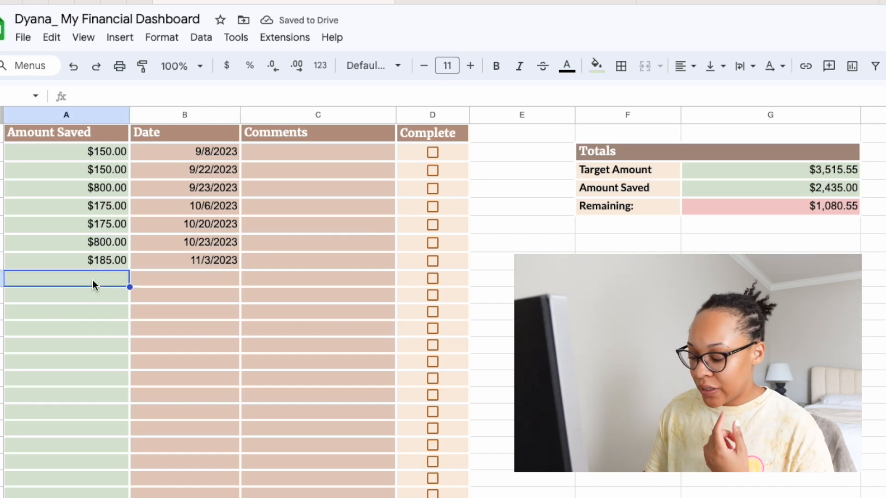
{"action": "type", "text": "185"}
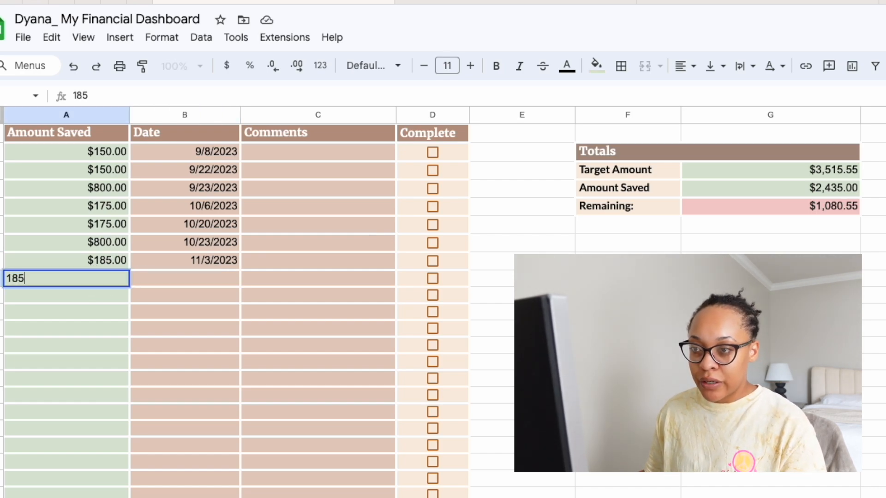
{"action": "key", "text": "Return"}
{"action": "left_click", "coordinate": [226, 277]}
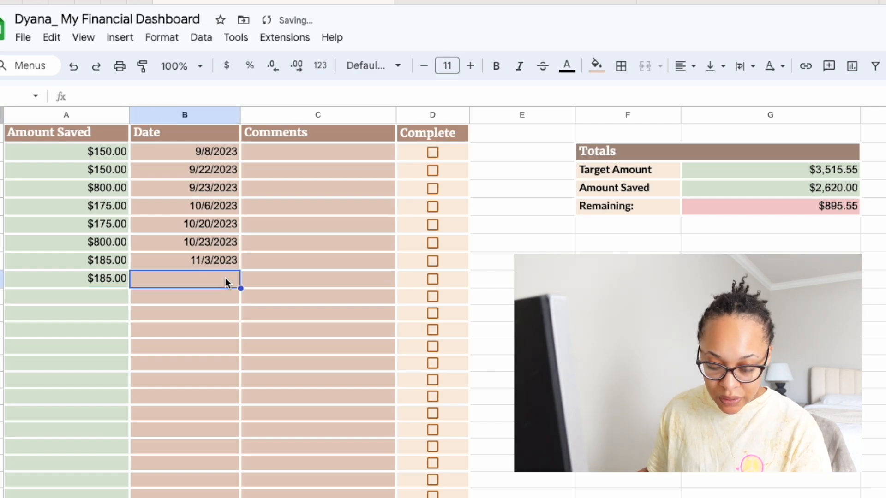
{"action": "type", "text": "11/"}
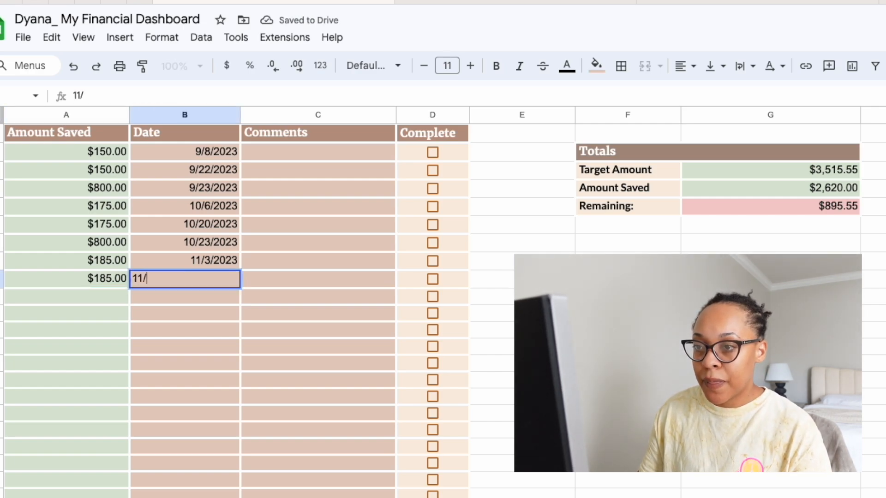
{"action": "type", "text": "17/2023"}
{"action": "key", "text": "Return"}
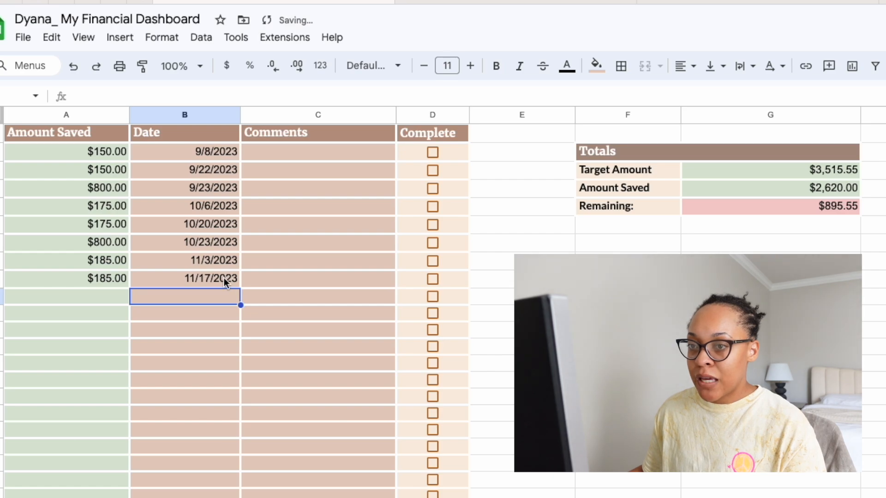
Add a savings record in row 10 with an amount saved of 800 and the date 11/23/2023
{"action": "left_click", "coordinate": [89, 299]}
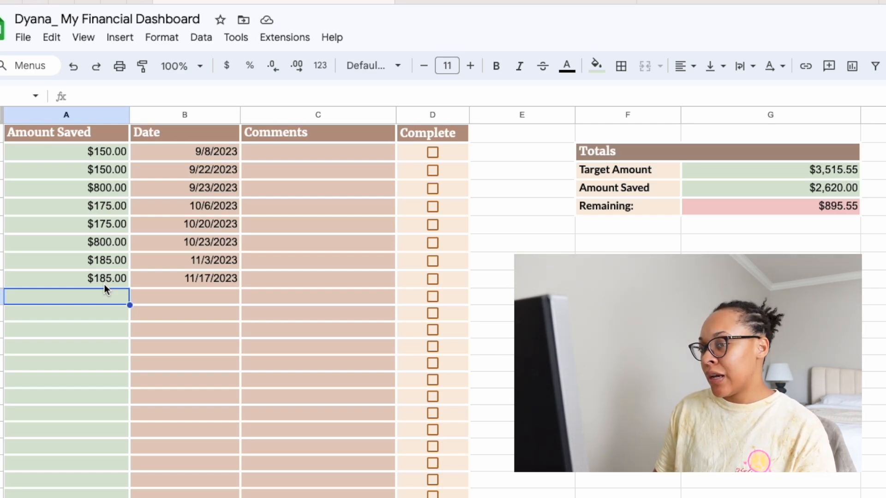
{"action": "type", "text": "800"}
{"action": "key", "text": "Return"}
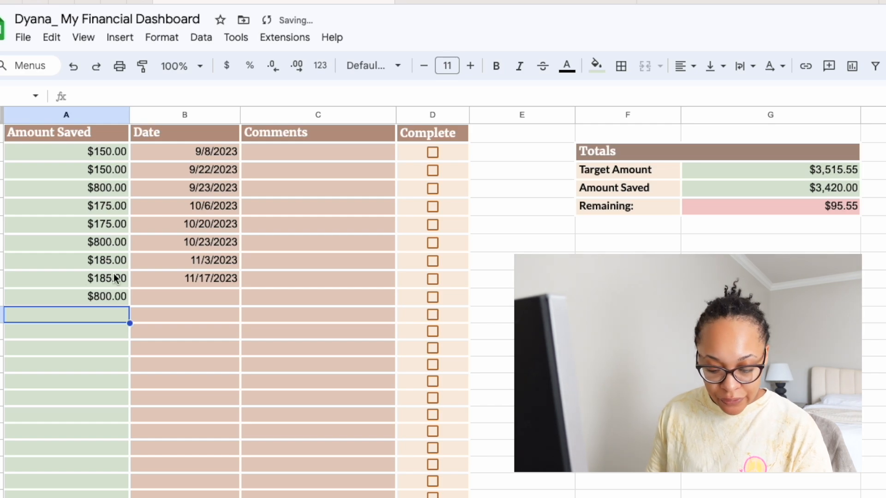
{"action": "left_click", "coordinate": [171, 298]}
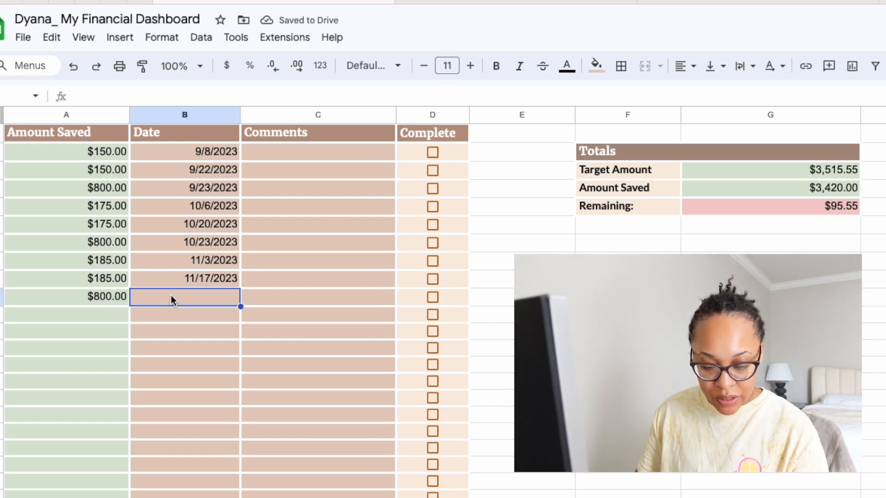
{"action": "type", "text": "11/23/"}
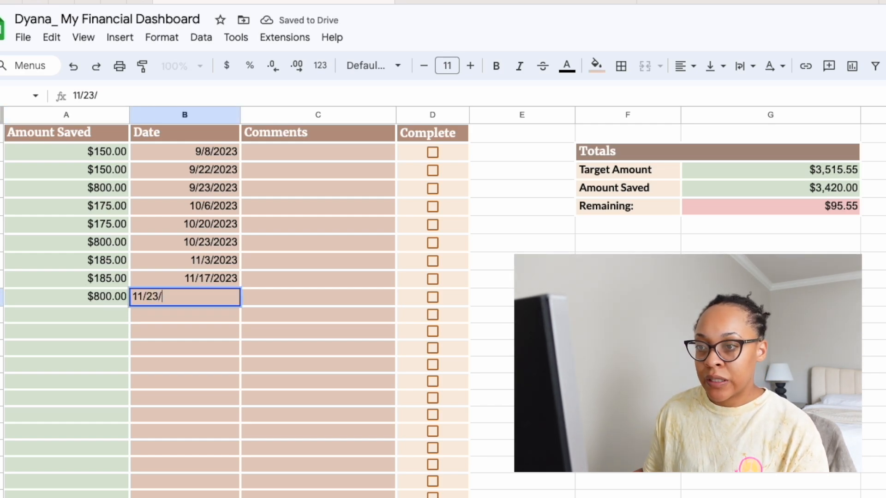
{"action": "type", "text": "2023"}
{"action": "key", "text": "Return"}
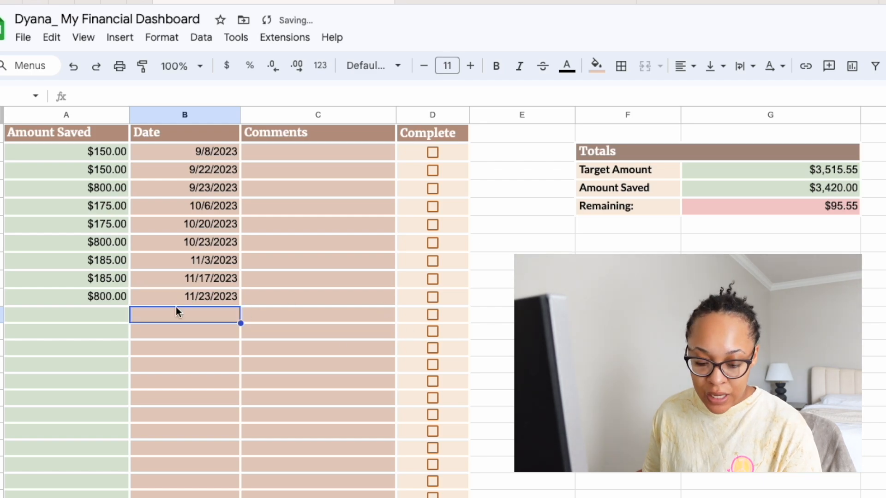
Add a savings record in row 11 with the date 12/1/2023 and an amount saved of 95.55
{"action": "left_click", "coordinate": [113, 319]}
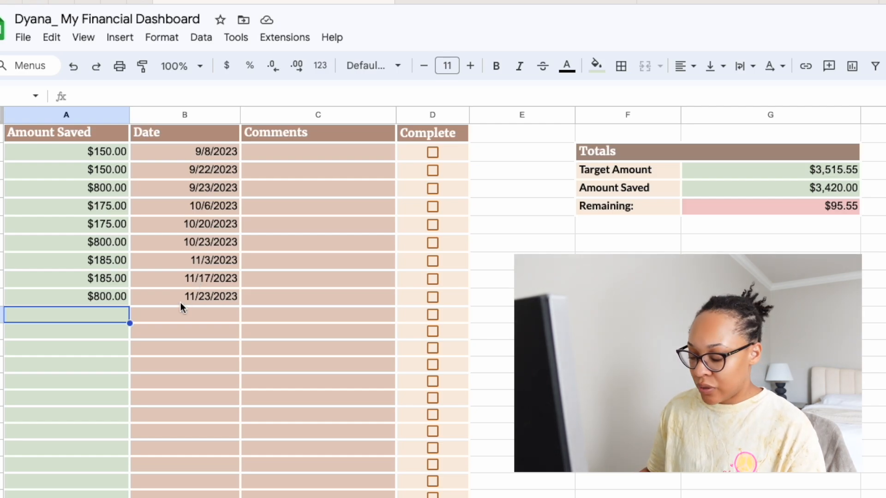
{"action": "left_click", "coordinate": [137, 317]}
{"action": "type", "text": "1/"}
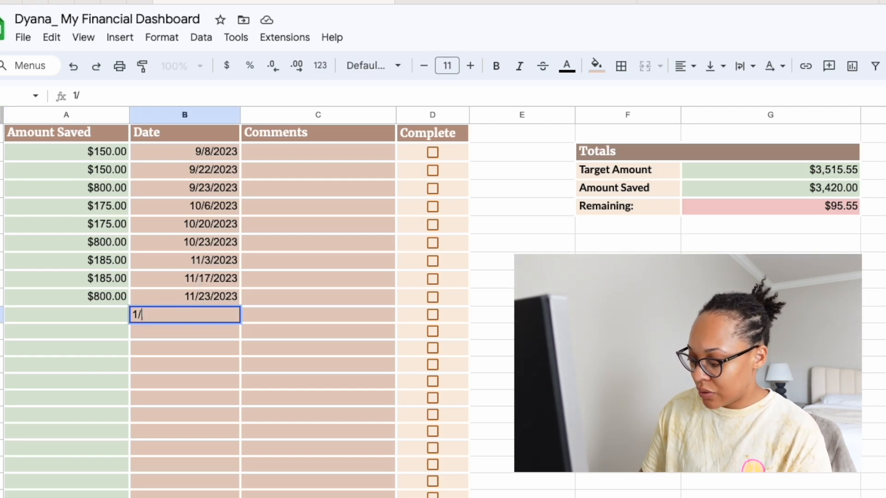
{"action": "type", "text": "2/1/2023"}
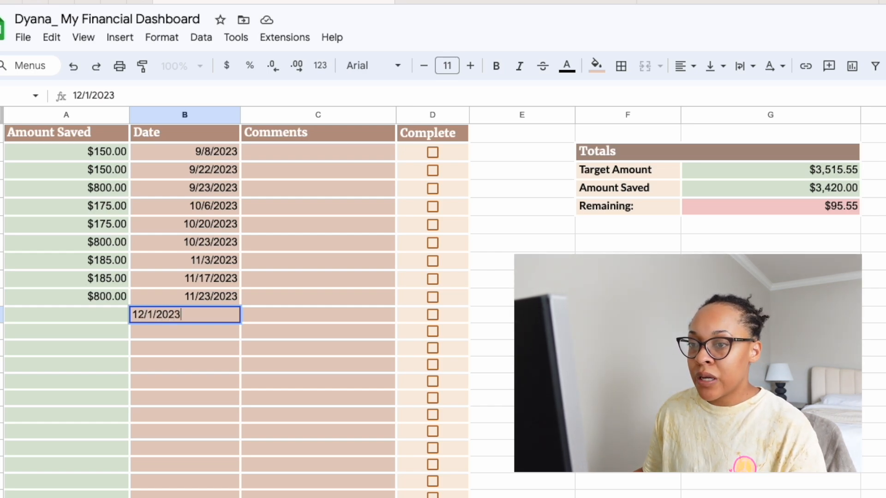
{"action": "key", "text": "Return"}
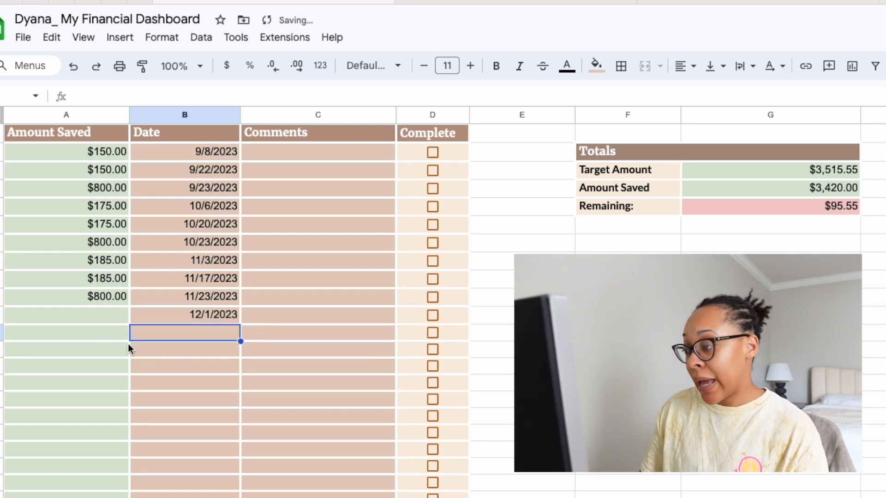
{"action": "left_click", "coordinate": [75, 319]}
{"action": "type", "text": "95.55"}
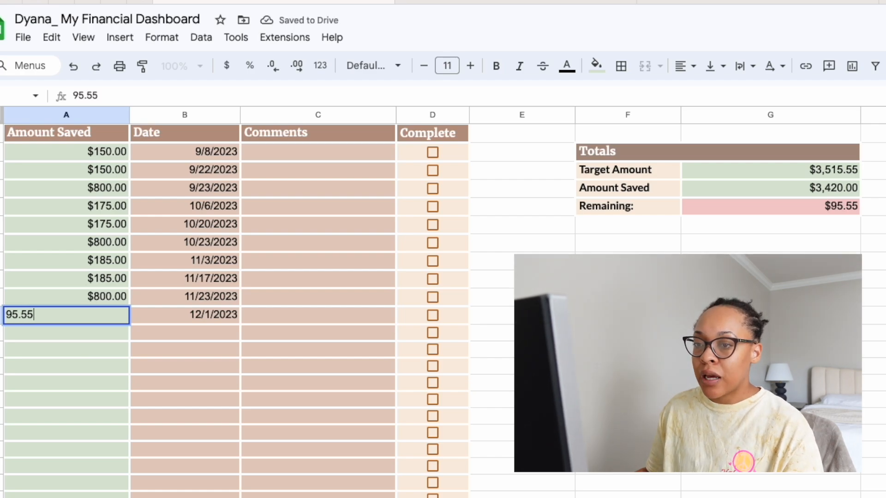
{"action": "key", "text": "Return"}
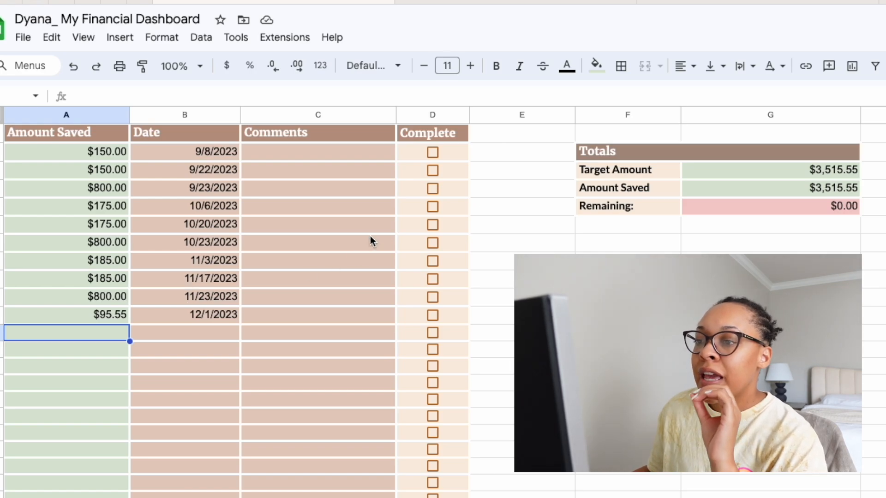
{"action": "left_click", "coordinate": [218, 316]}
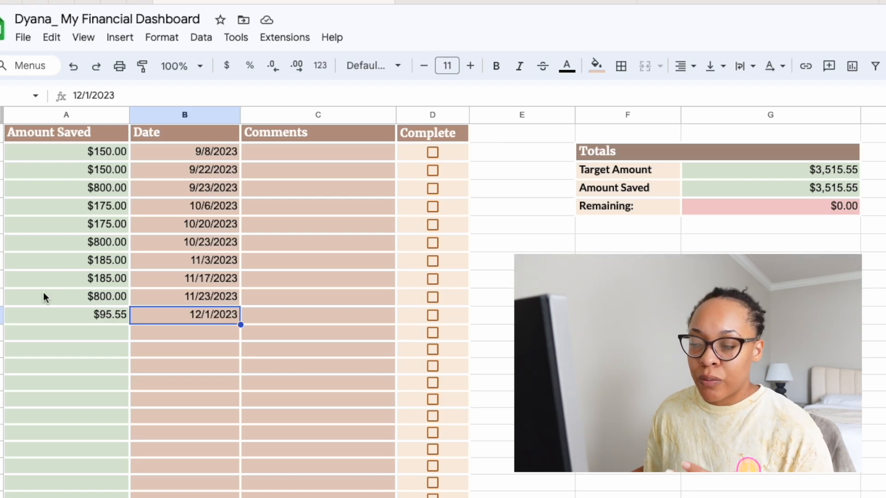
{"action": "left_click_drag", "start_coordinate": [50, 315], "coordinate": [327, 308]}
{"action": "left_click", "coordinate": [231, 387]}
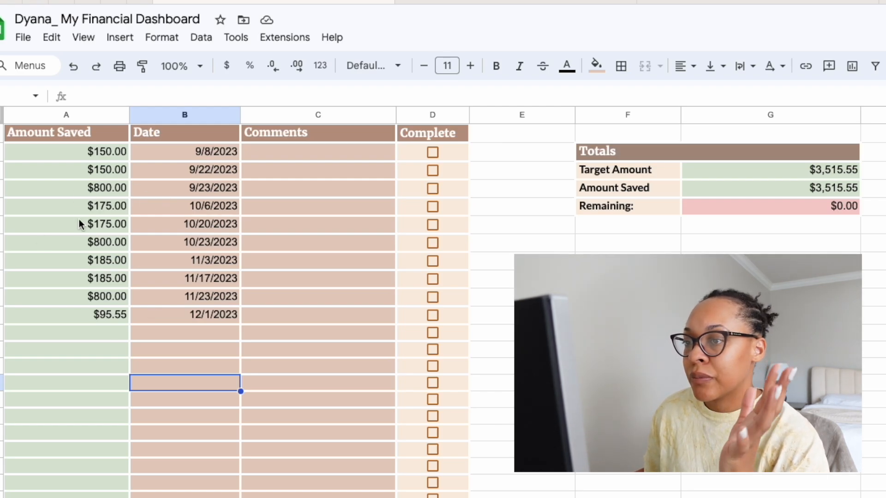
Set the amount saved for the 9/23/2023 record to 850
{"action": "left_click", "coordinate": [115, 193]}
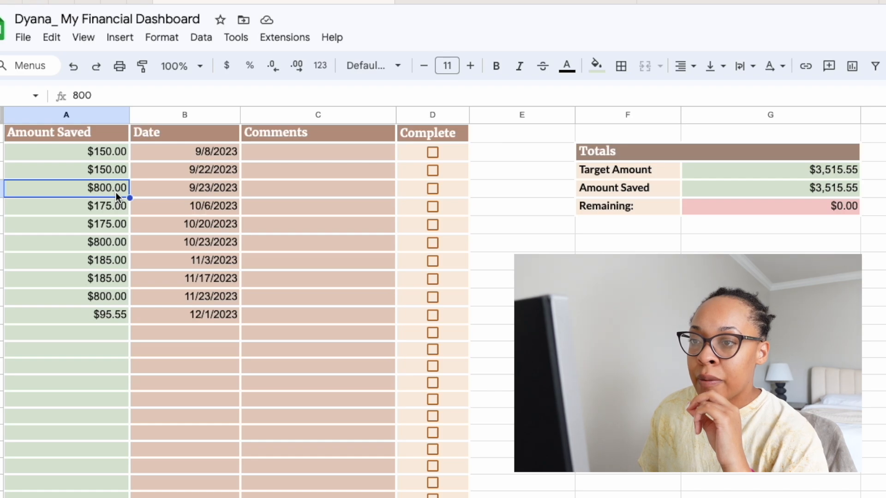
{"action": "type", "text": "850"}
{"action": "key", "text": "Return"}
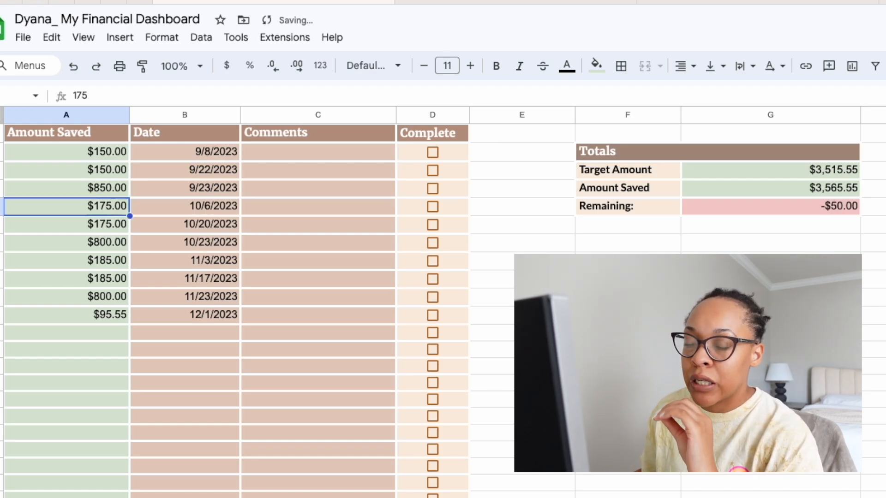
{"action": "left_click", "coordinate": [126, 190]}
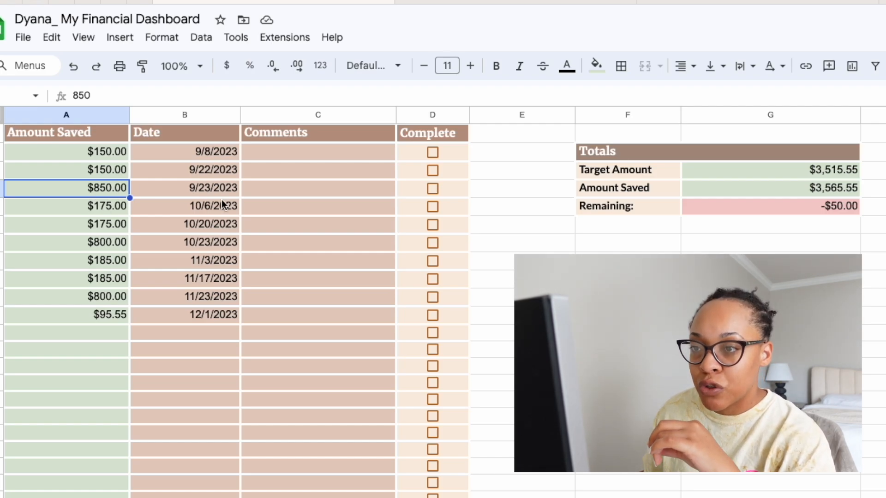
{"action": "left_click", "coordinate": [230, 195]}
{"action": "left_click", "coordinate": [106, 192]}
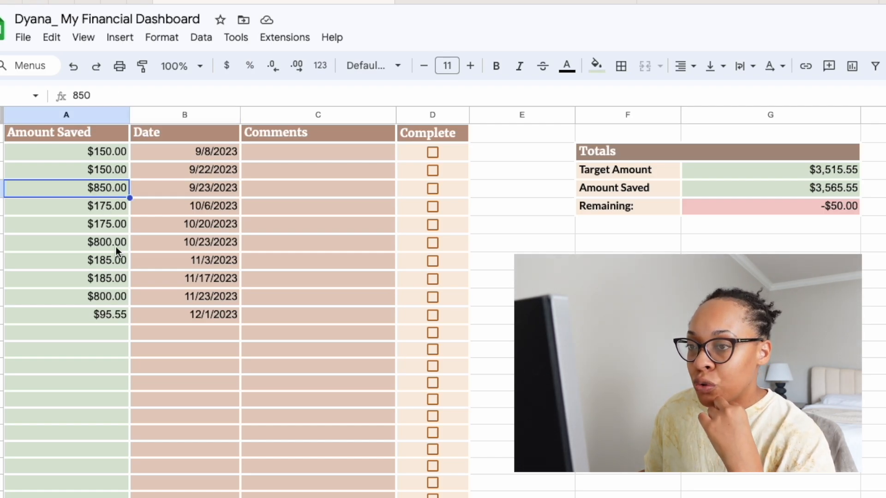
{"action": "left_click", "coordinate": [115, 248]}
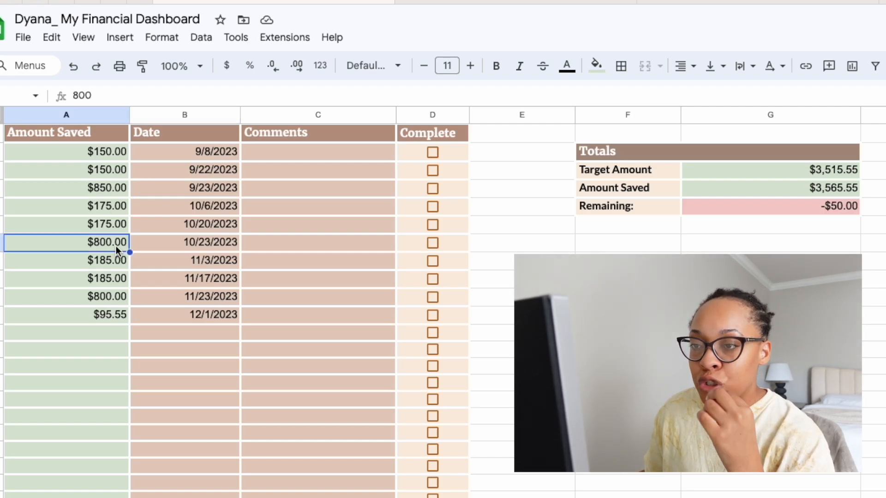
Set the amount saved for the 10/6/2023 and 10/20/2023 records to 185 each
{"action": "left_click", "coordinate": [107, 209]}
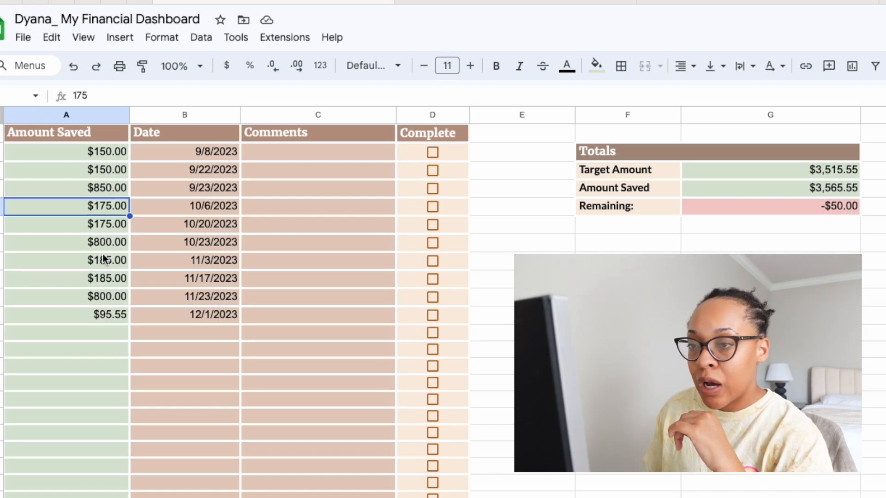
{"action": "type", "text": "18"}
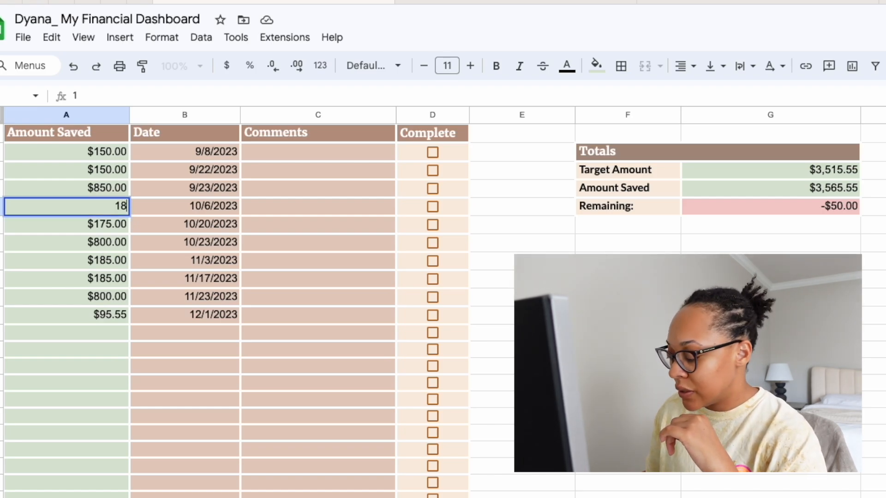
{"action": "type", "text": "5"}
{"action": "key", "text": "Return"}
{"action": "type", "text": "18"}
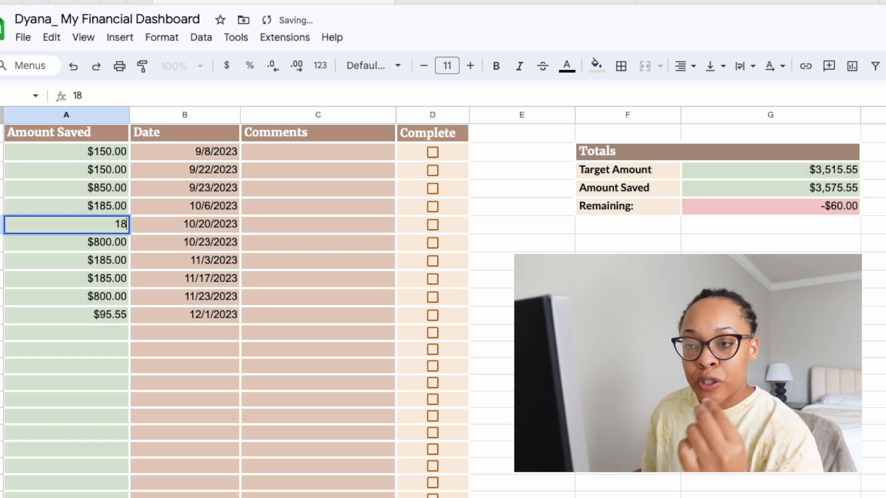
{"action": "type", "text": "5"}
{"action": "key", "text": "Return"}
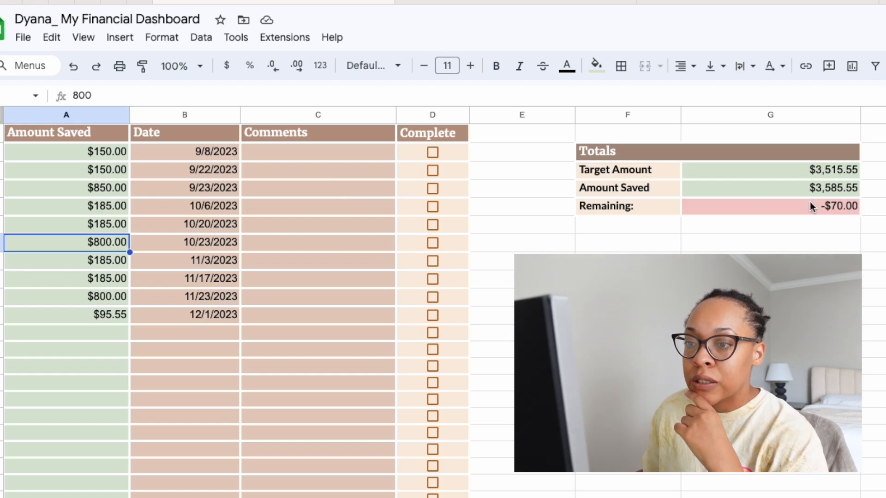
Set the amount saved for the 11/3/2023 and 11/17/2023 records to 250 each
{"action": "left_click", "coordinate": [106, 263]}
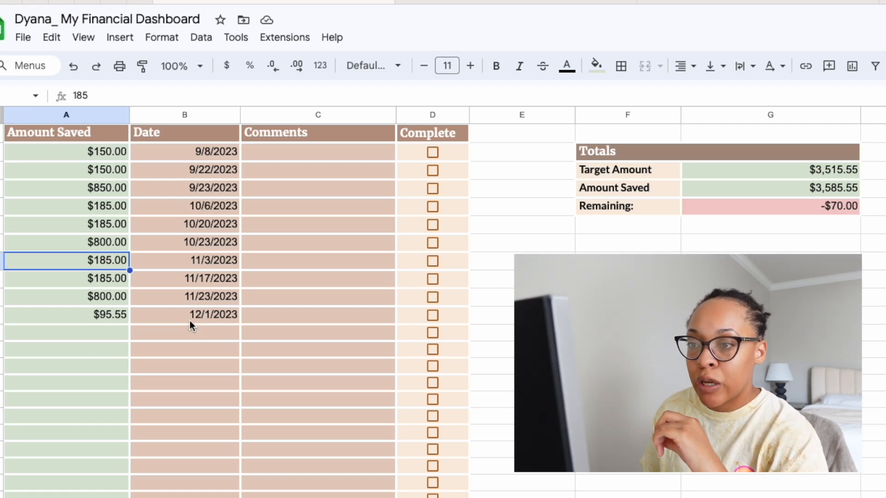
{"action": "type", "text": "250"}
{"action": "key", "text": "Return"}
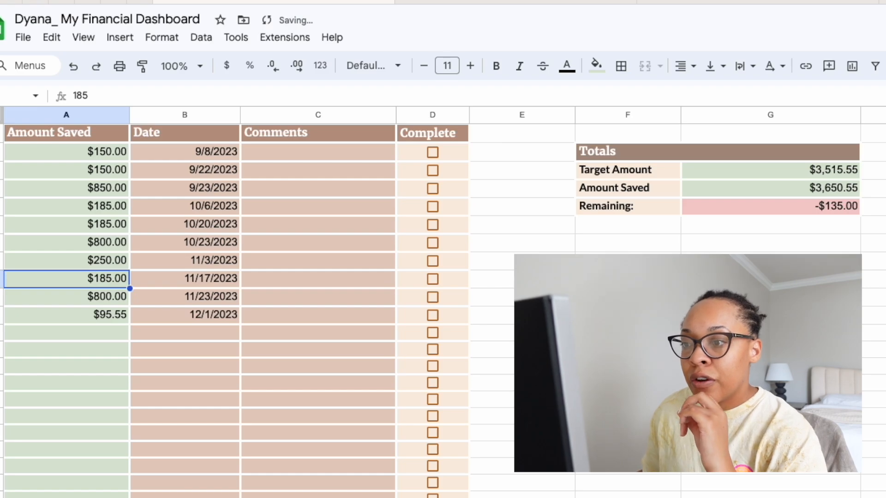
{"action": "type", "text": "250"}
{"action": "key", "text": "Return"}
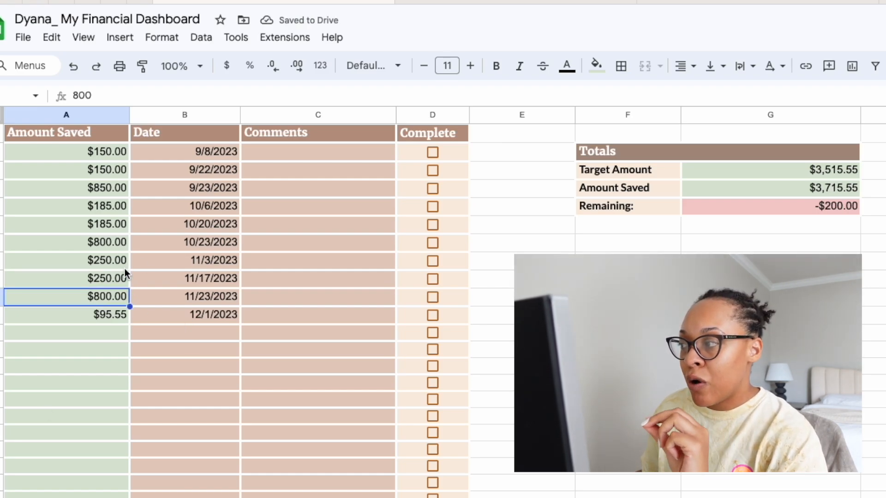
{"action": "left_click", "coordinate": [828, 207]}
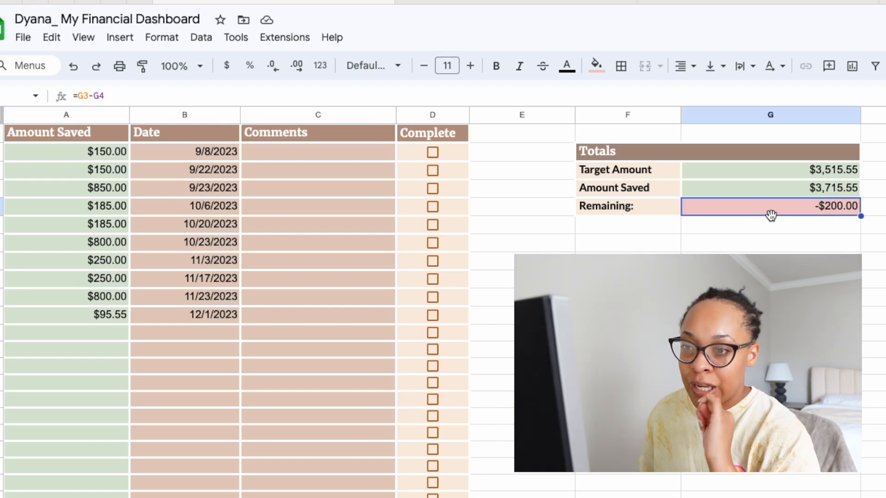
Clear the amount saved and the date of the 12/1/2023 record
{"action": "left_click", "coordinate": [96, 318]}
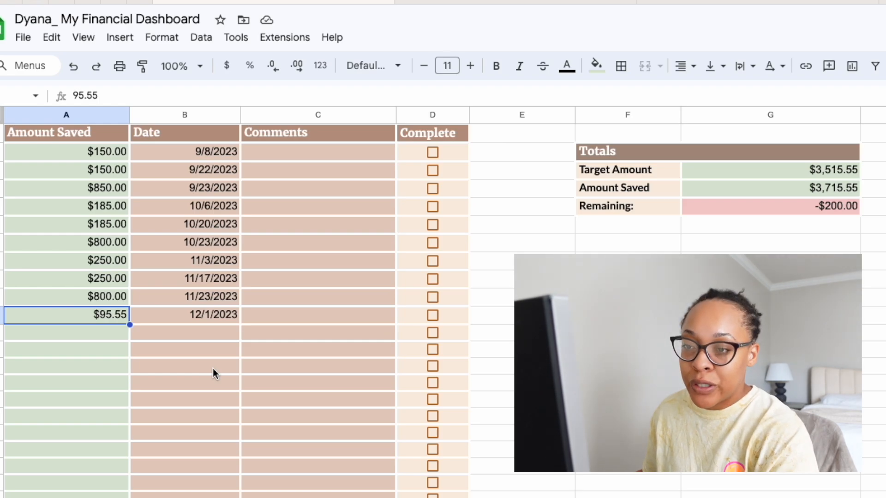
{"action": "key", "text": "Delete"}
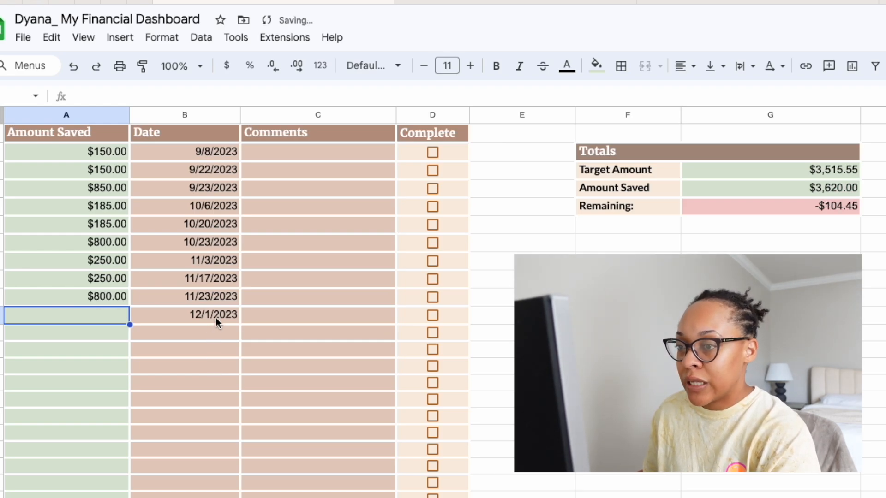
{"action": "left_click", "coordinate": [215, 318]}
{"action": "key", "text": "Delete"}
{"action": "left_click", "coordinate": [256, 396]}
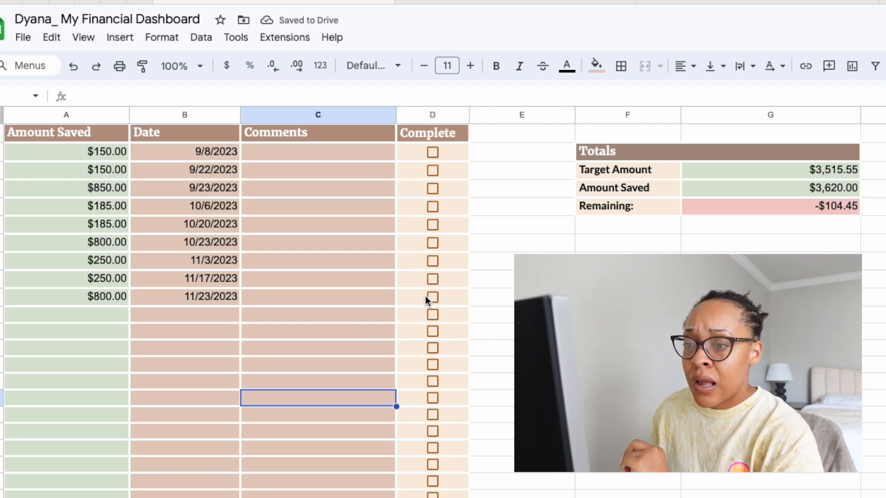
Try amounts saved of 700 and 696 for the 11/23/2023 record
{"action": "left_click", "coordinate": [95, 297]}
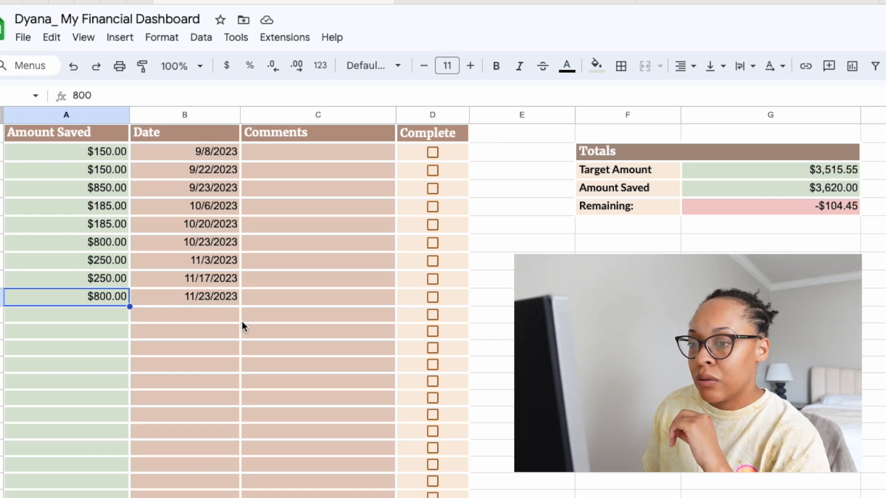
{"action": "type", "text": "7"}
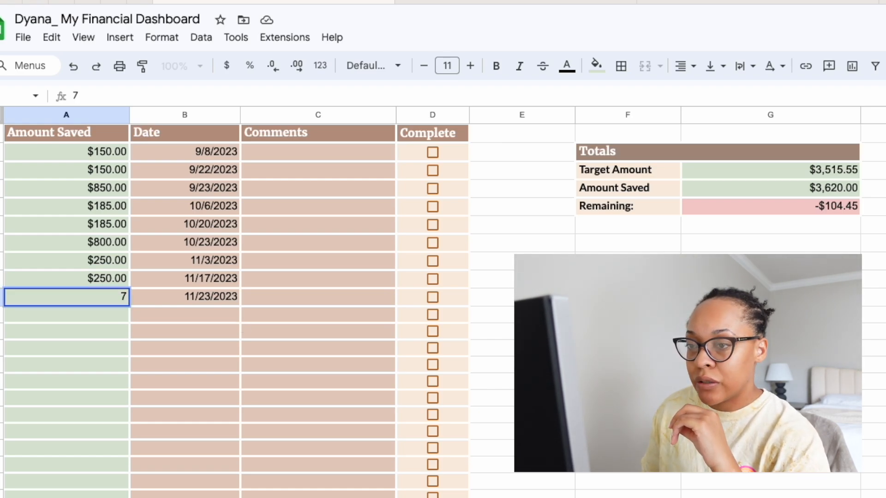
{"action": "type", "text": "00"}
{"action": "key", "text": "Return"}
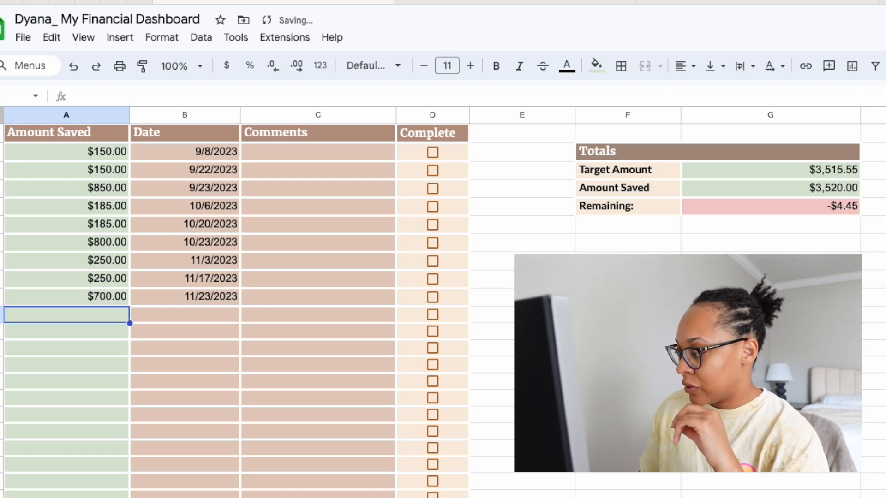
{"action": "left_click", "coordinate": [115, 295]}
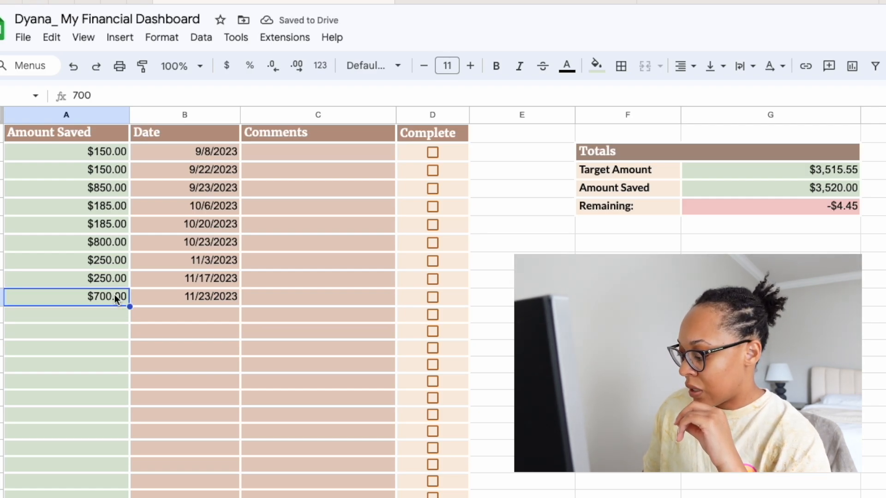
{"action": "type", "text": "69"}
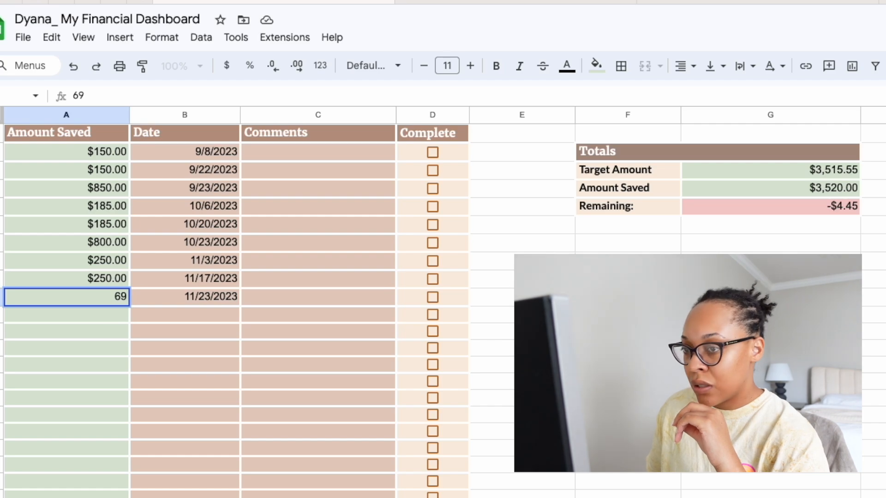
{"action": "type", "text": "6"}
{"action": "key", "text": "Return"}
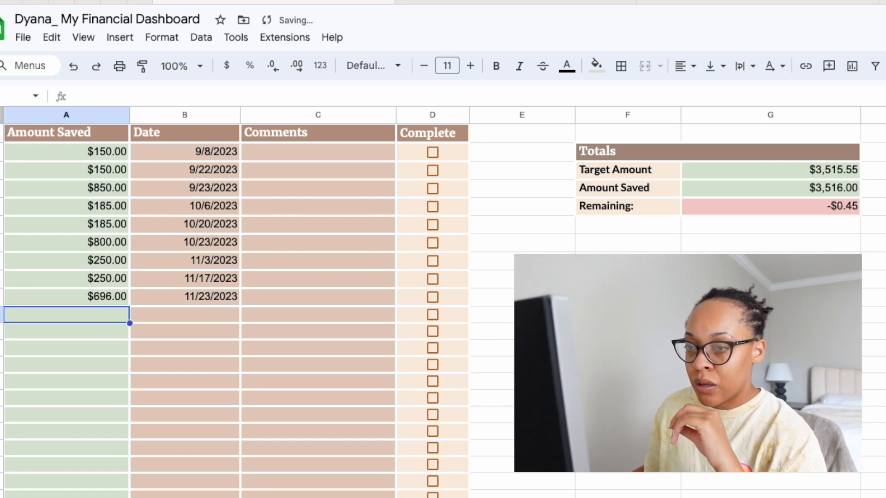
Set the amount saved for the 11/23/2023 record to 695.55
{"action": "left_click", "coordinate": [115, 303]}
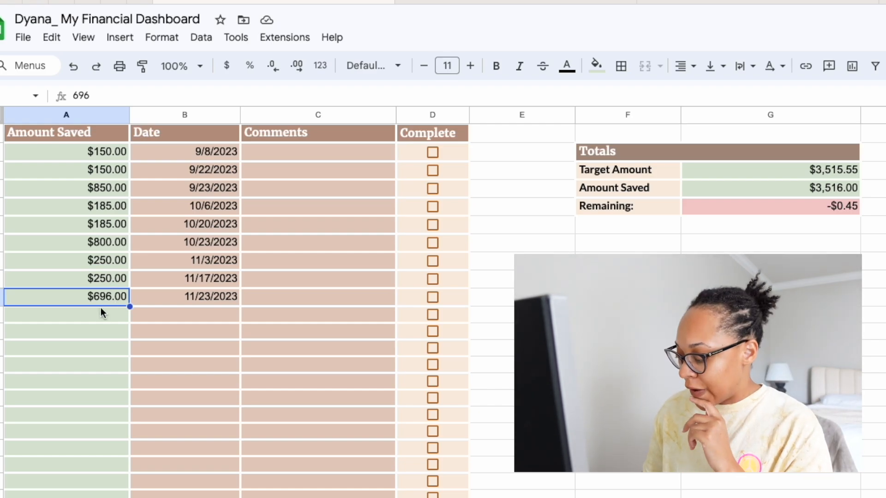
{"action": "type", "text": "695.55"}
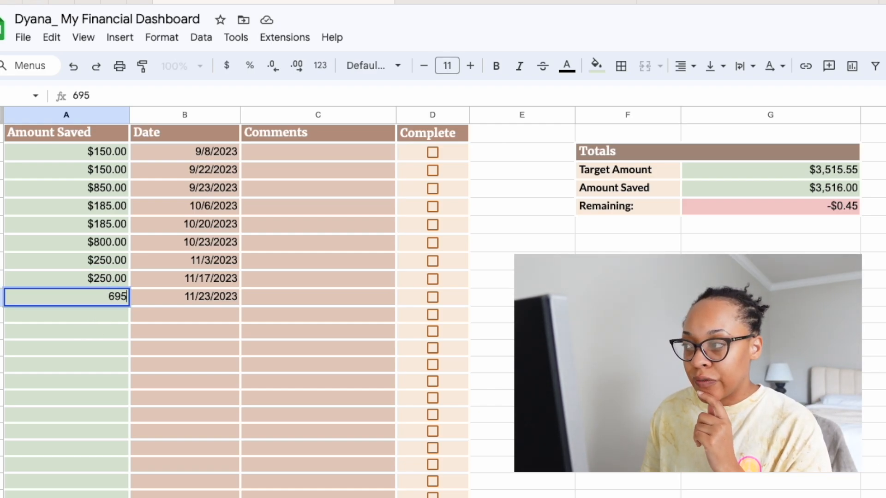
{"action": "key", "text": "Return"}
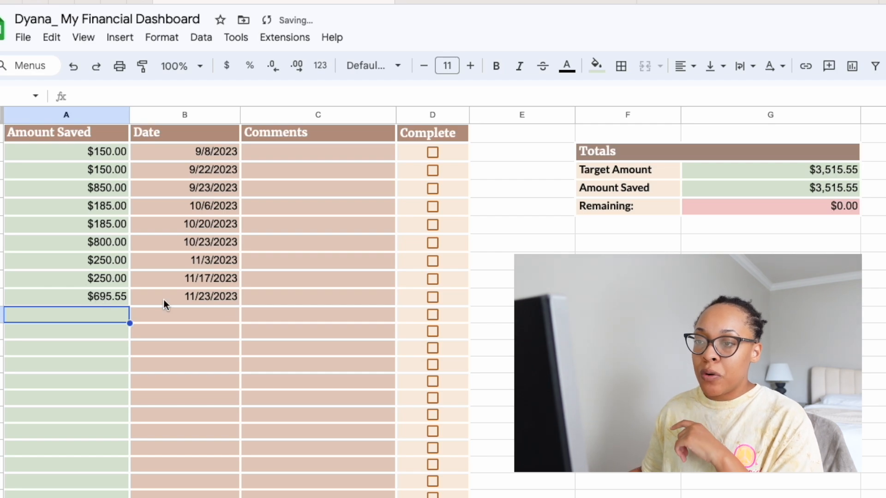
{"action": "left_click", "coordinate": [201, 343]}
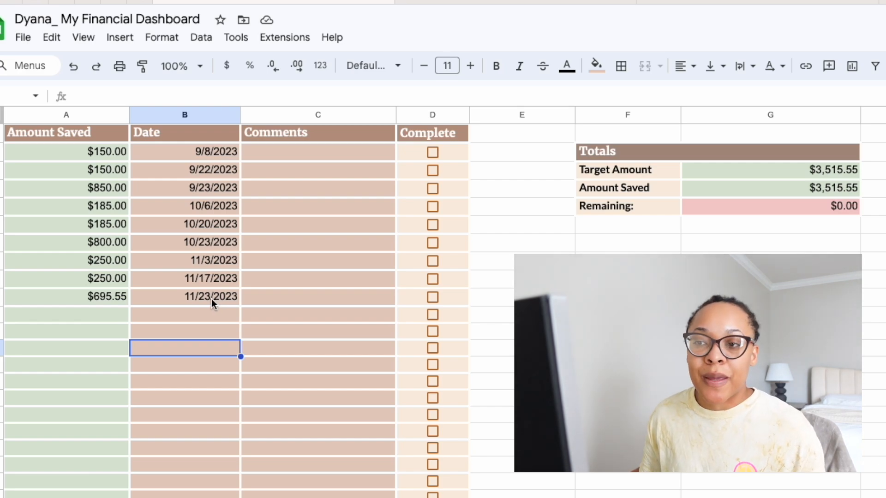
Set the amount saved for the 9/8/2023 and 9/22/2023 records to 100 each
{"action": "left_click", "coordinate": [101, 153]}
{"action": "type", "text": "100"}
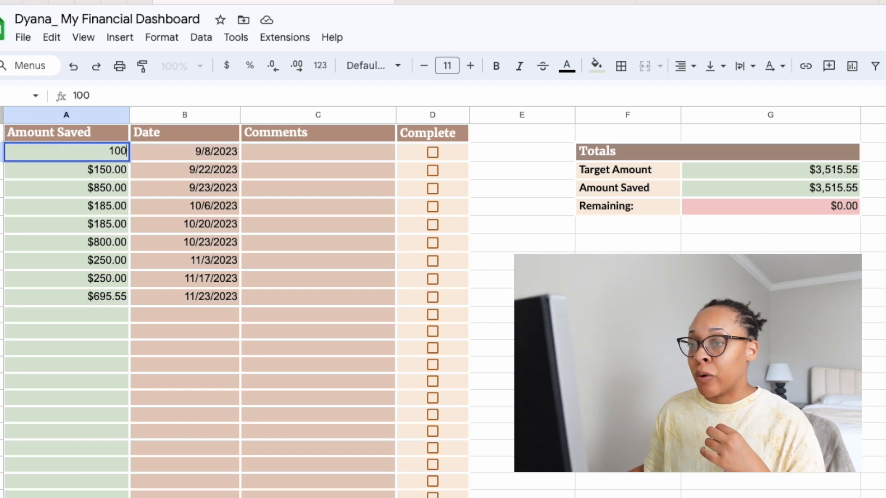
{"action": "key", "text": "Return"}
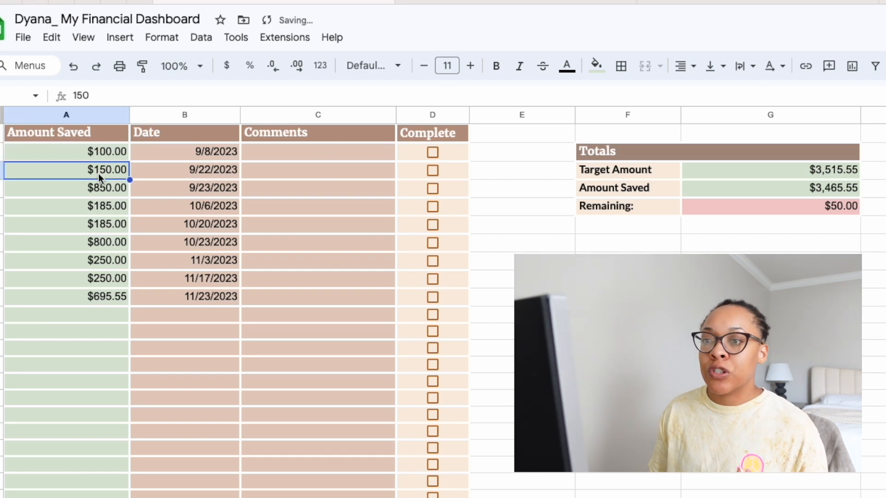
{"action": "type", "text": "100"}
{"action": "key", "text": "Return"}
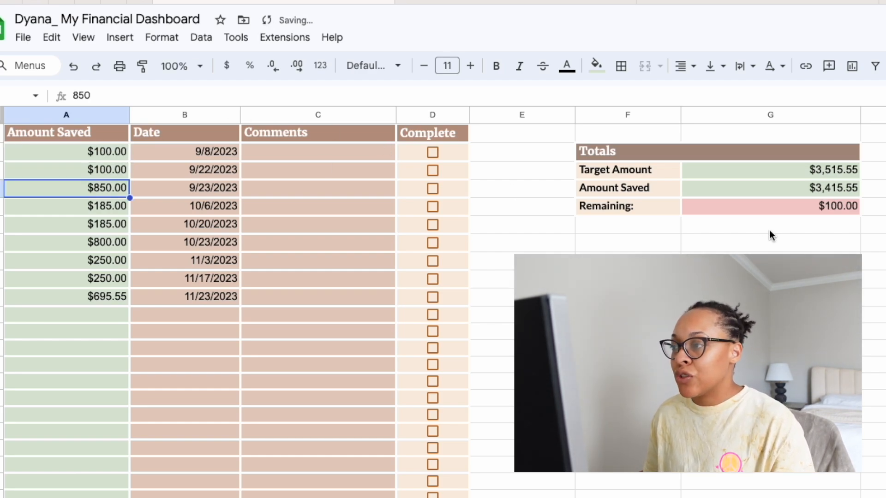
{"action": "left_click", "coordinate": [772, 216]}
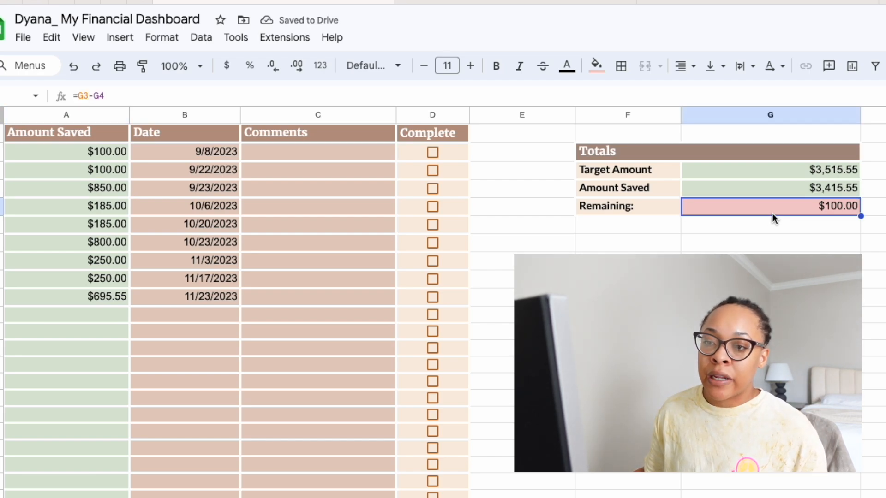
Add a savings record below the 11/23/2023 entry with an amount saved of 100 and the date 12/1/2023
{"action": "left_click", "coordinate": [60, 318]}
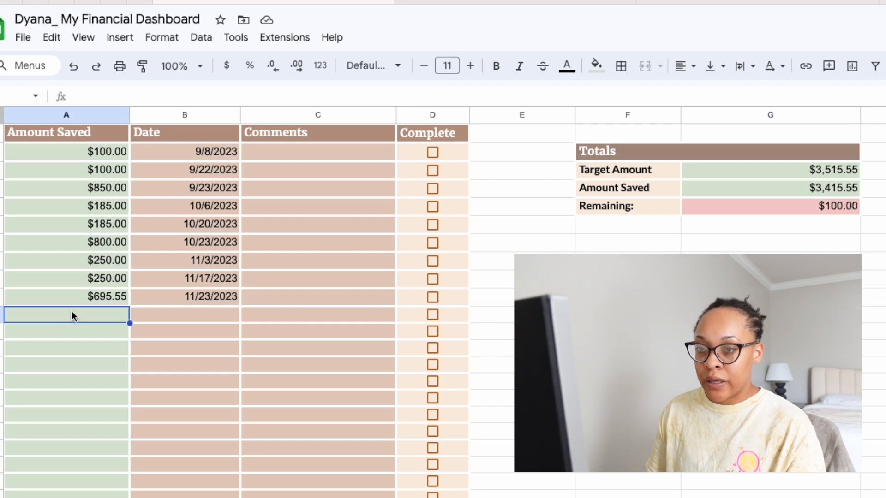
{"action": "type", "text": "100"}
{"action": "key", "text": "Return"}
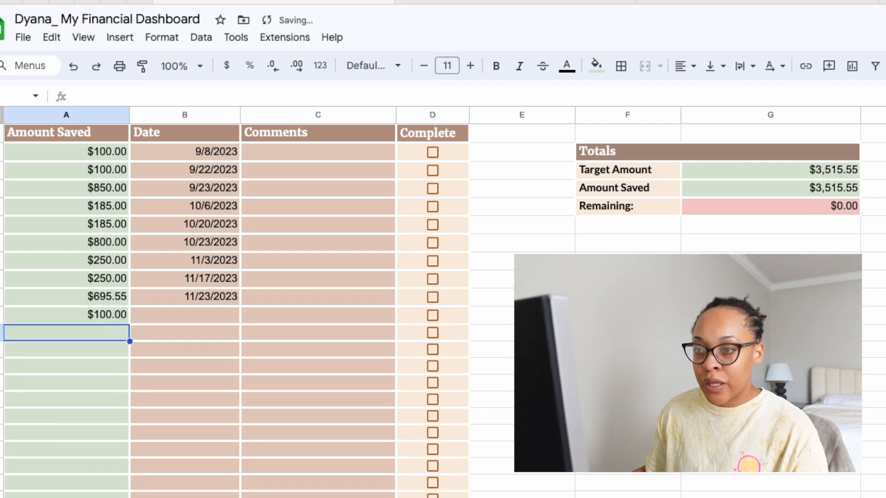
{"action": "key", "text": "Right"}
{"action": "left_click", "coordinate": [173, 314]}
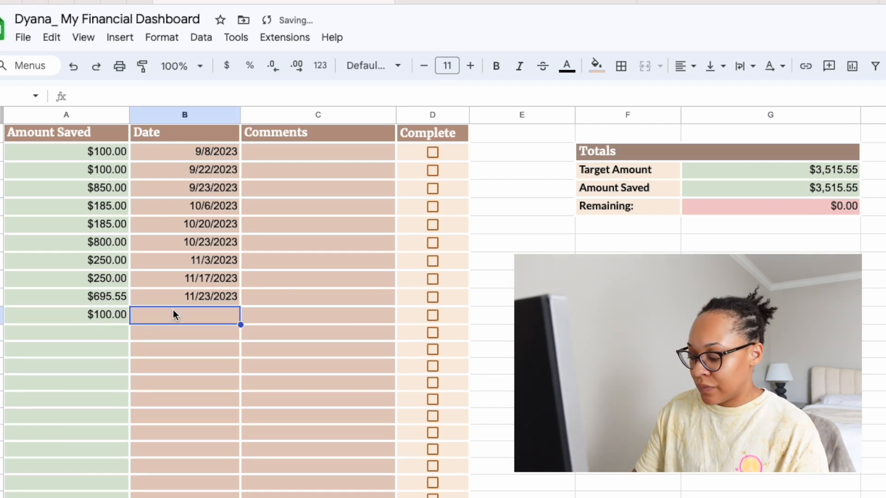
{"action": "type", "text": "12//"}
{"action": "key", "text": "BackSpace"}
{"action": "type", "text": "1/2023"}
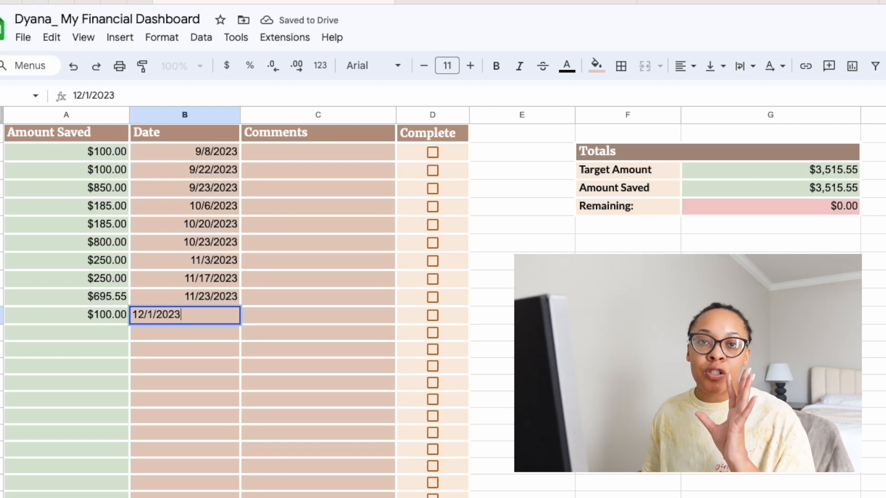
{"action": "key", "text": "Return"}
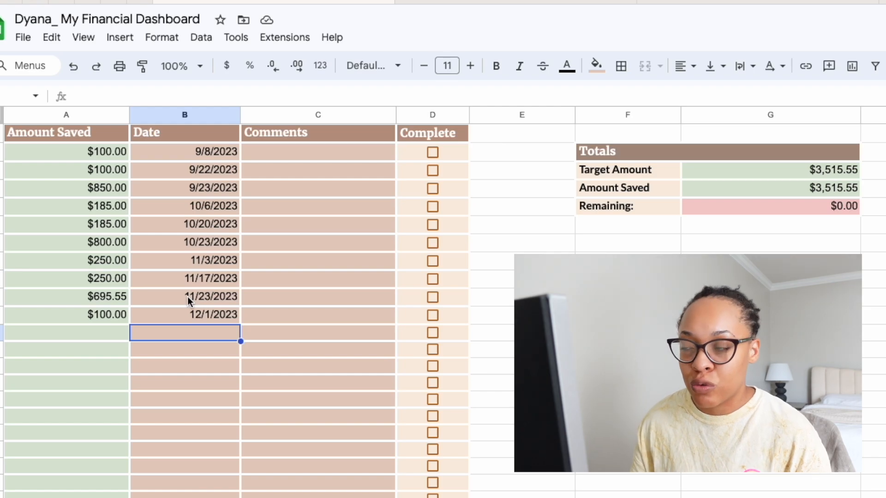
Mark the 9/8/2023 and 9/22/2023 savings records as complete
{"action": "left_click", "coordinate": [432, 152]}
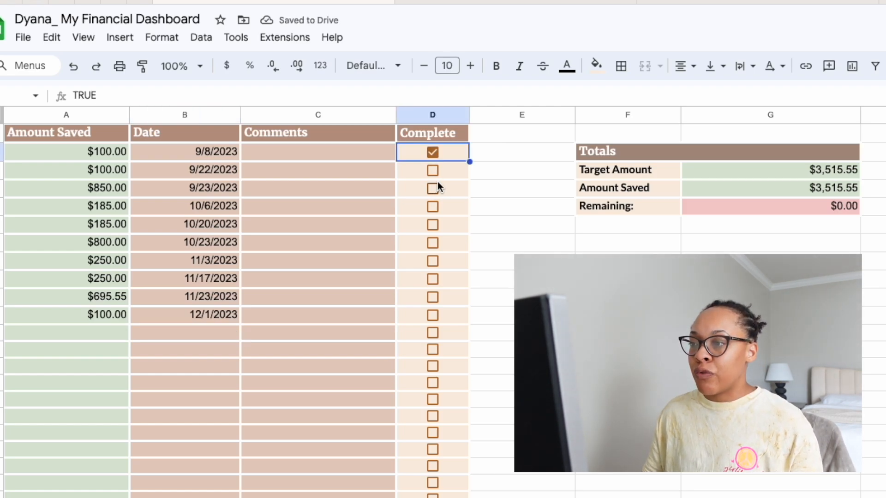
{"action": "left_click", "coordinate": [436, 174]}
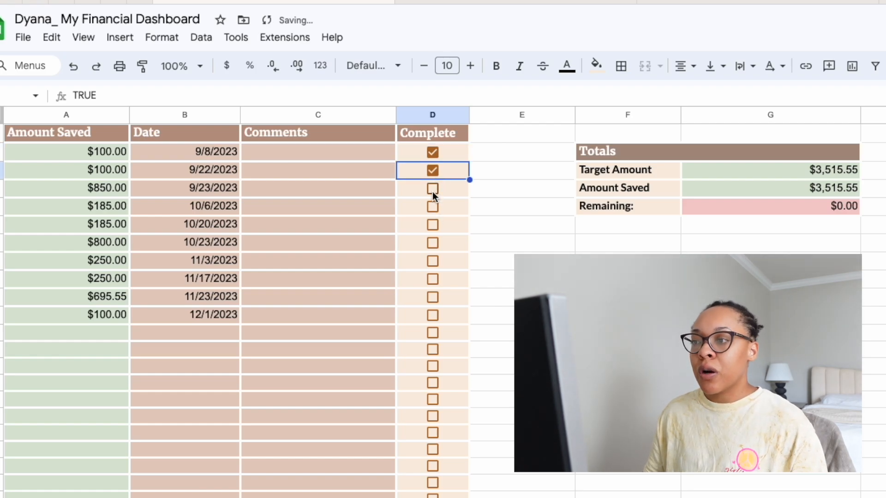
Mark the 9/23/2023, 10/6/2023, 10/20/2023 and 10/23/2023 savings records as complete
{"action": "left_click", "coordinate": [433, 189]}
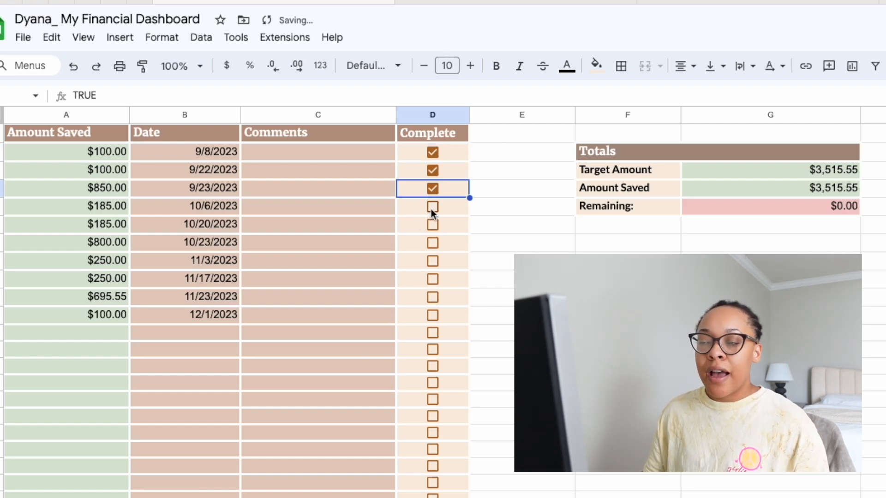
{"action": "left_click", "coordinate": [433, 209]}
{"action": "left_click", "coordinate": [433, 226]}
{"action": "left_click", "coordinate": [432, 242]}
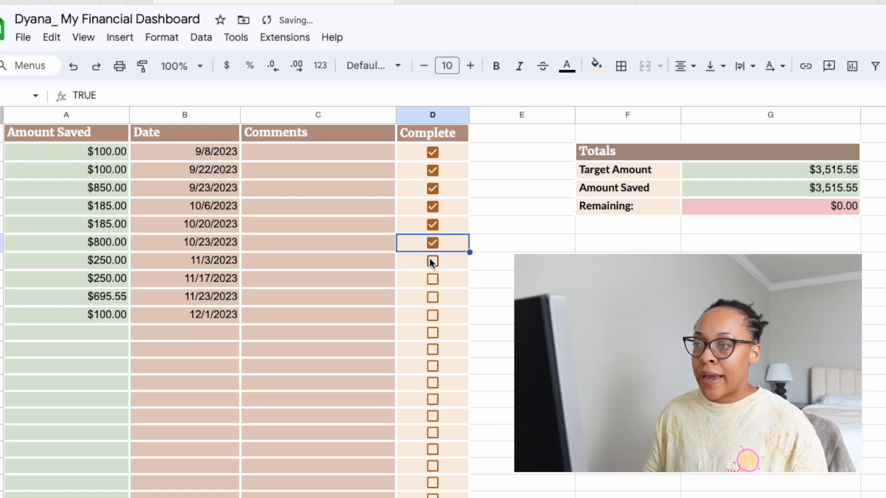
Clear the complete marks from all savings records dated 9/8/2023 through 10/23/2023
{"action": "left_click", "coordinate": [433, 244]}
{"action": "left_click", "coordinate": [436, 225]}
{"action": "left_click", "coordinate": [433, 206]}
{"action": "left_click", "coordinate": [433, 189]}
{"action": "left_click", "coordinate": [432, 173]}
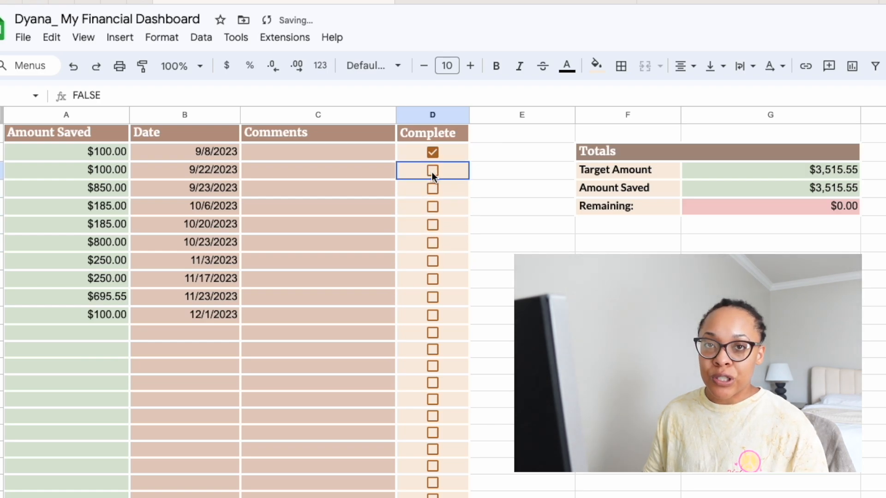
{"action": "left_click", "coordinate": [432, 152]}
{"action": "left_click", "coordinate": [220, 386]}
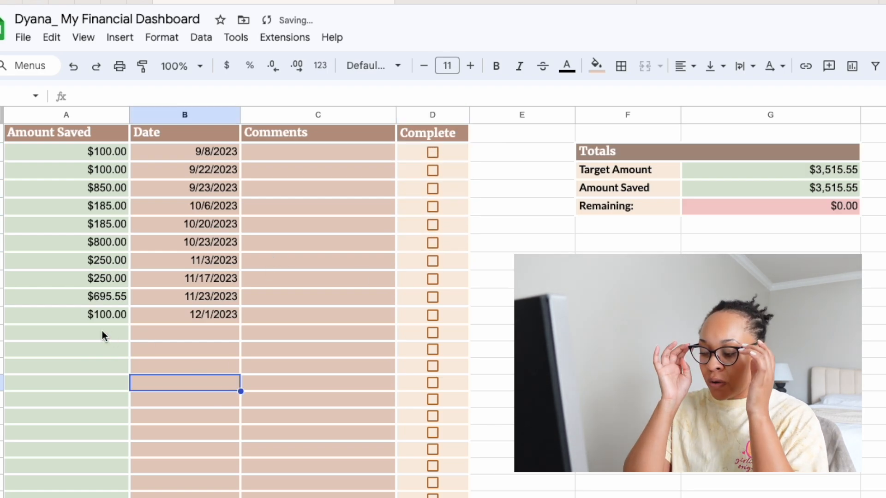
Add a savings record below the 12/1/2023 entry with an amount saved of 200 and the date 10/22/2023
{"action": "left_click", "coordinate": [102, 333]}
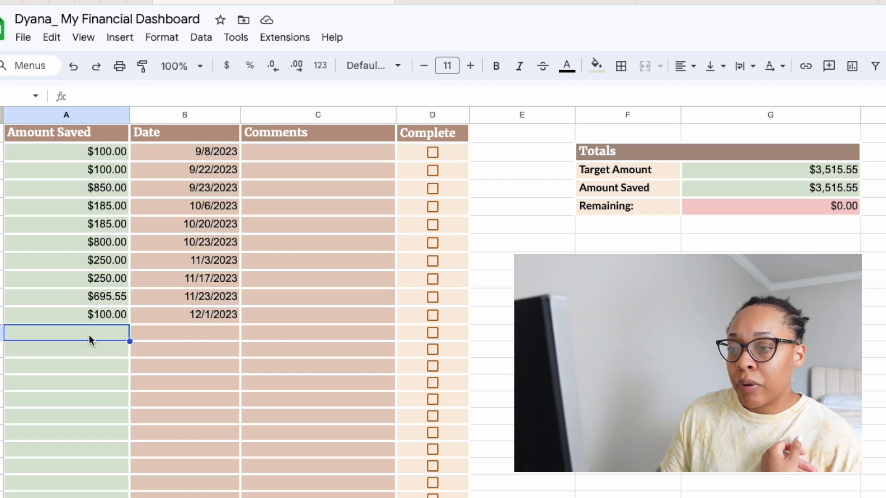
{"action": "type", "text": "50"}
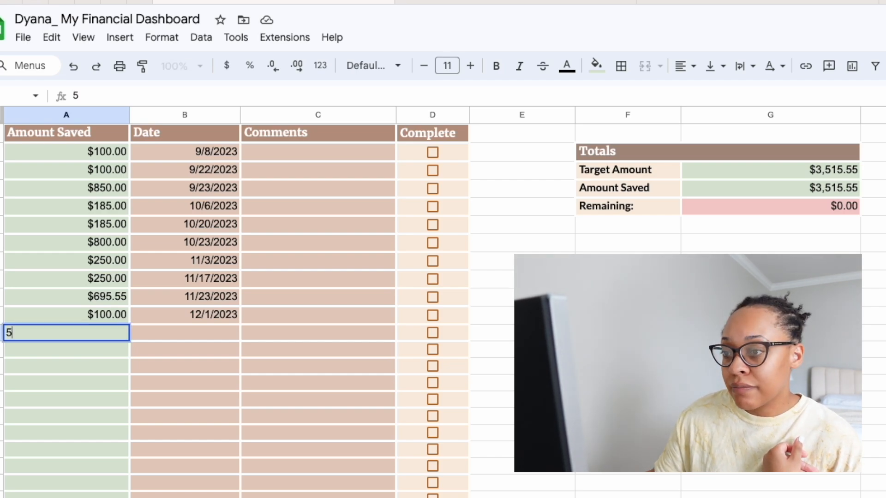
{"action": "key", "text": "Return"}
{"action": "left_click", "coordinate": [201, 337]}
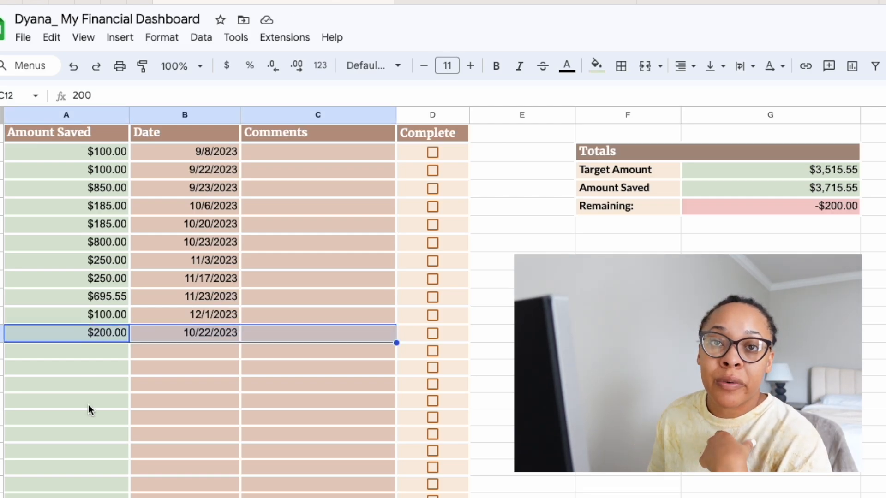
{"action": "left_click", "coordinate": [91, 412]}
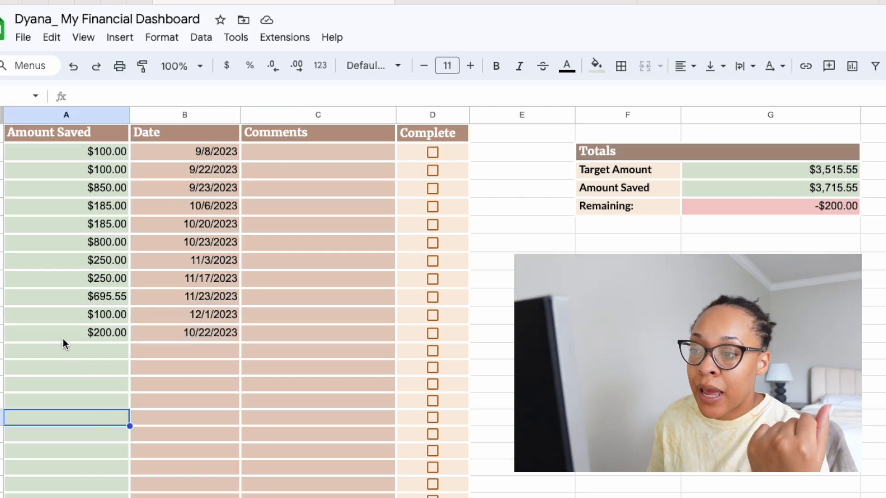
Review the 10/22/2023 record, the order of the dates and the remaining amount in the totals
{"action": "left_click_drag", "start_coordinate": [62, 339], "coordinate": [249, 328]}
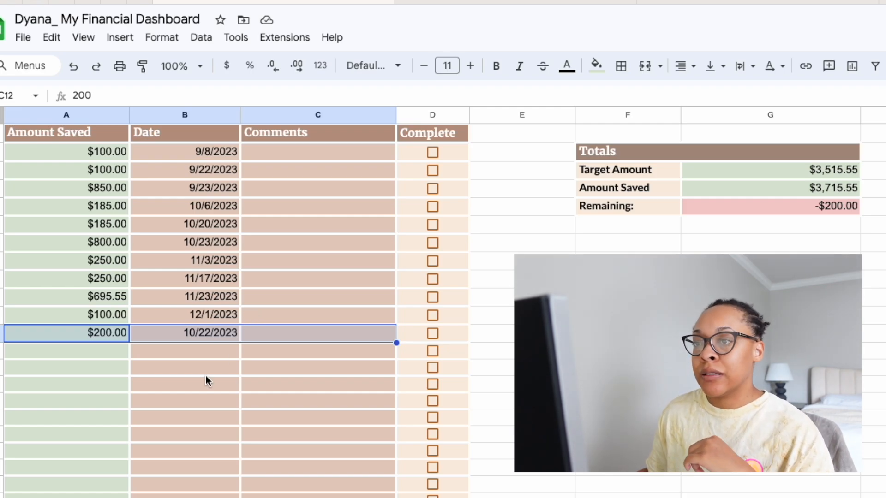
{"action": "left_click", "coordinate": [203, 354]}
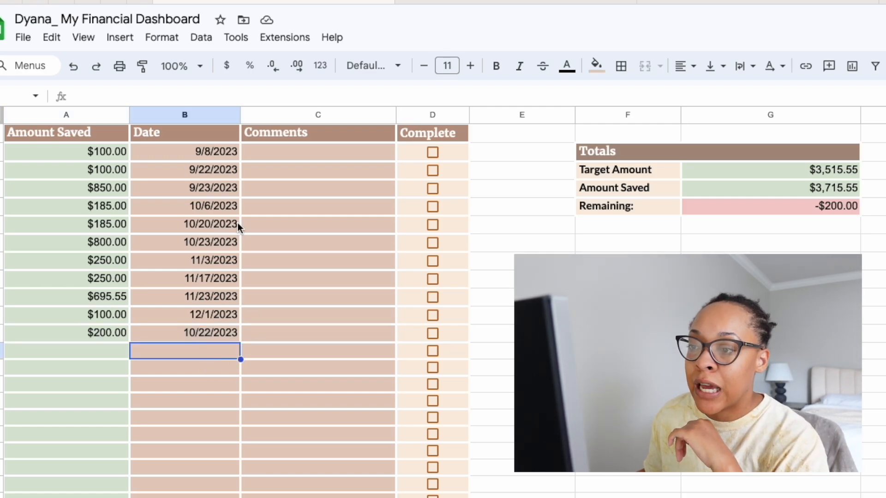
{"action": "left_click_drag", "start_coordinate": [226, 154], "coordinate": [217, 390]}
{"action": "left_click", "coordinate": [228, 347]}
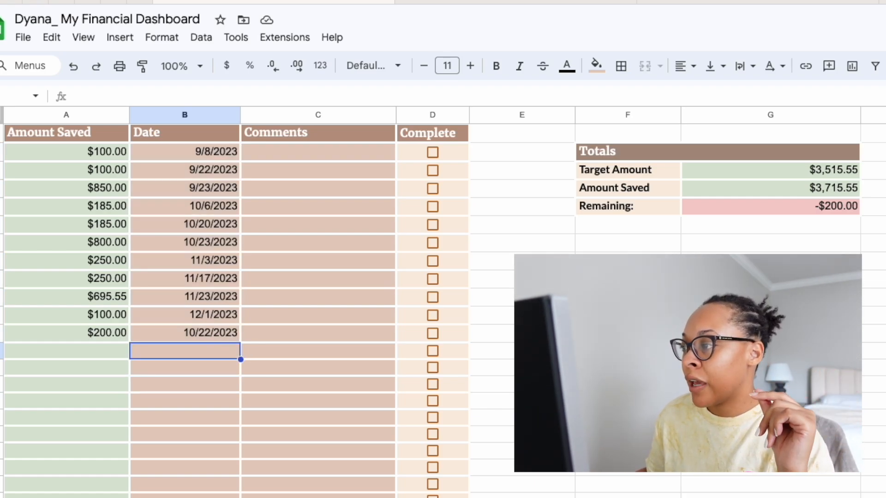
{"action": "left_click", "coordinate": [831, 206]}
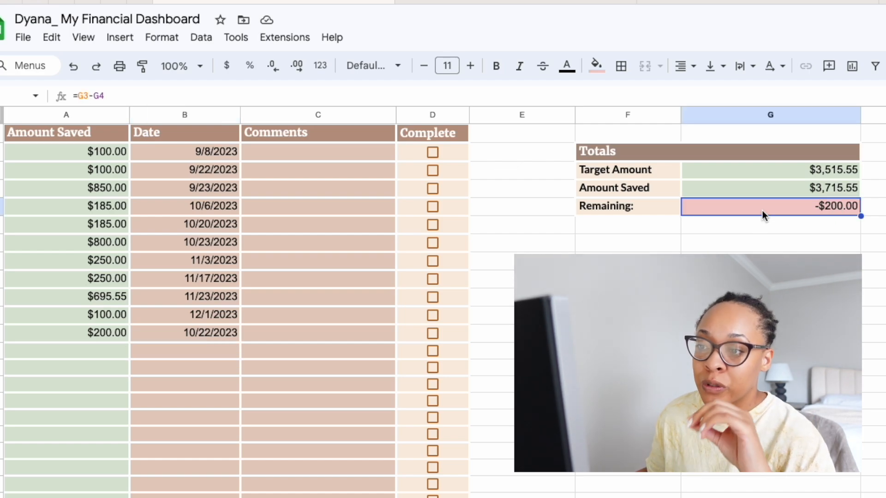